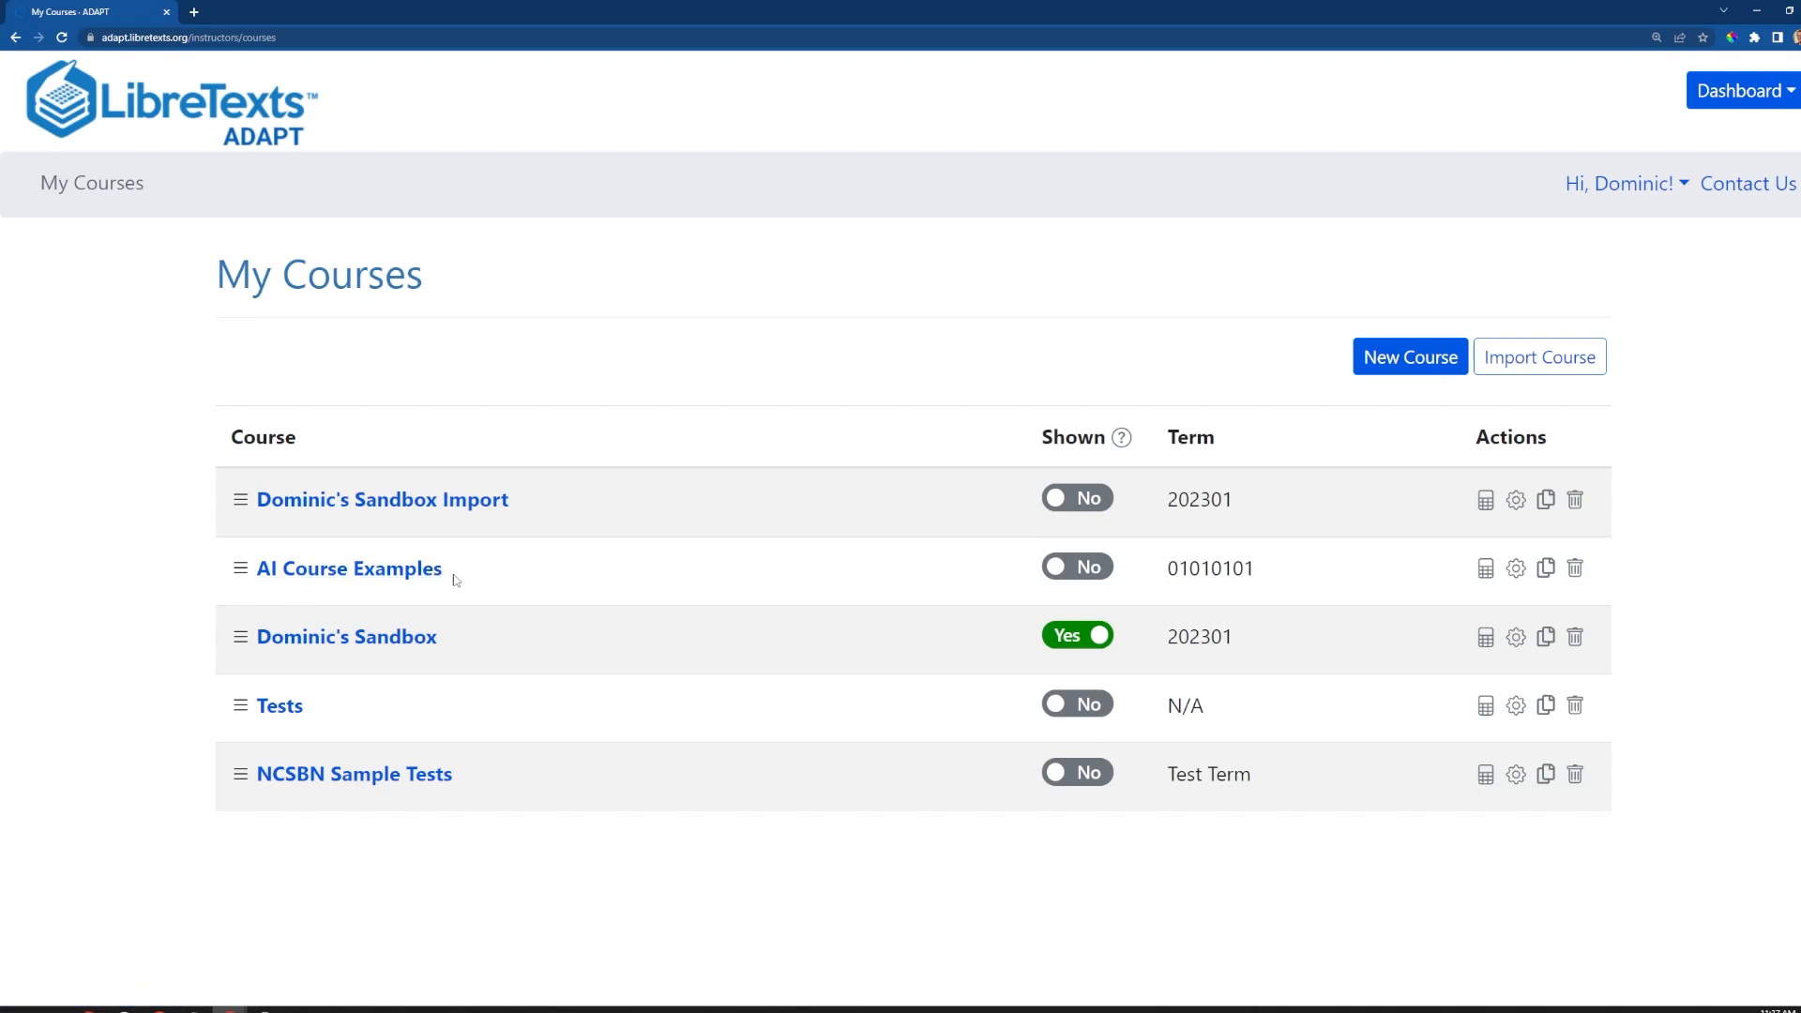
# Review the general information settings of the AI Course Examples course and return to the course list
pyautogui.click(1516, 569)
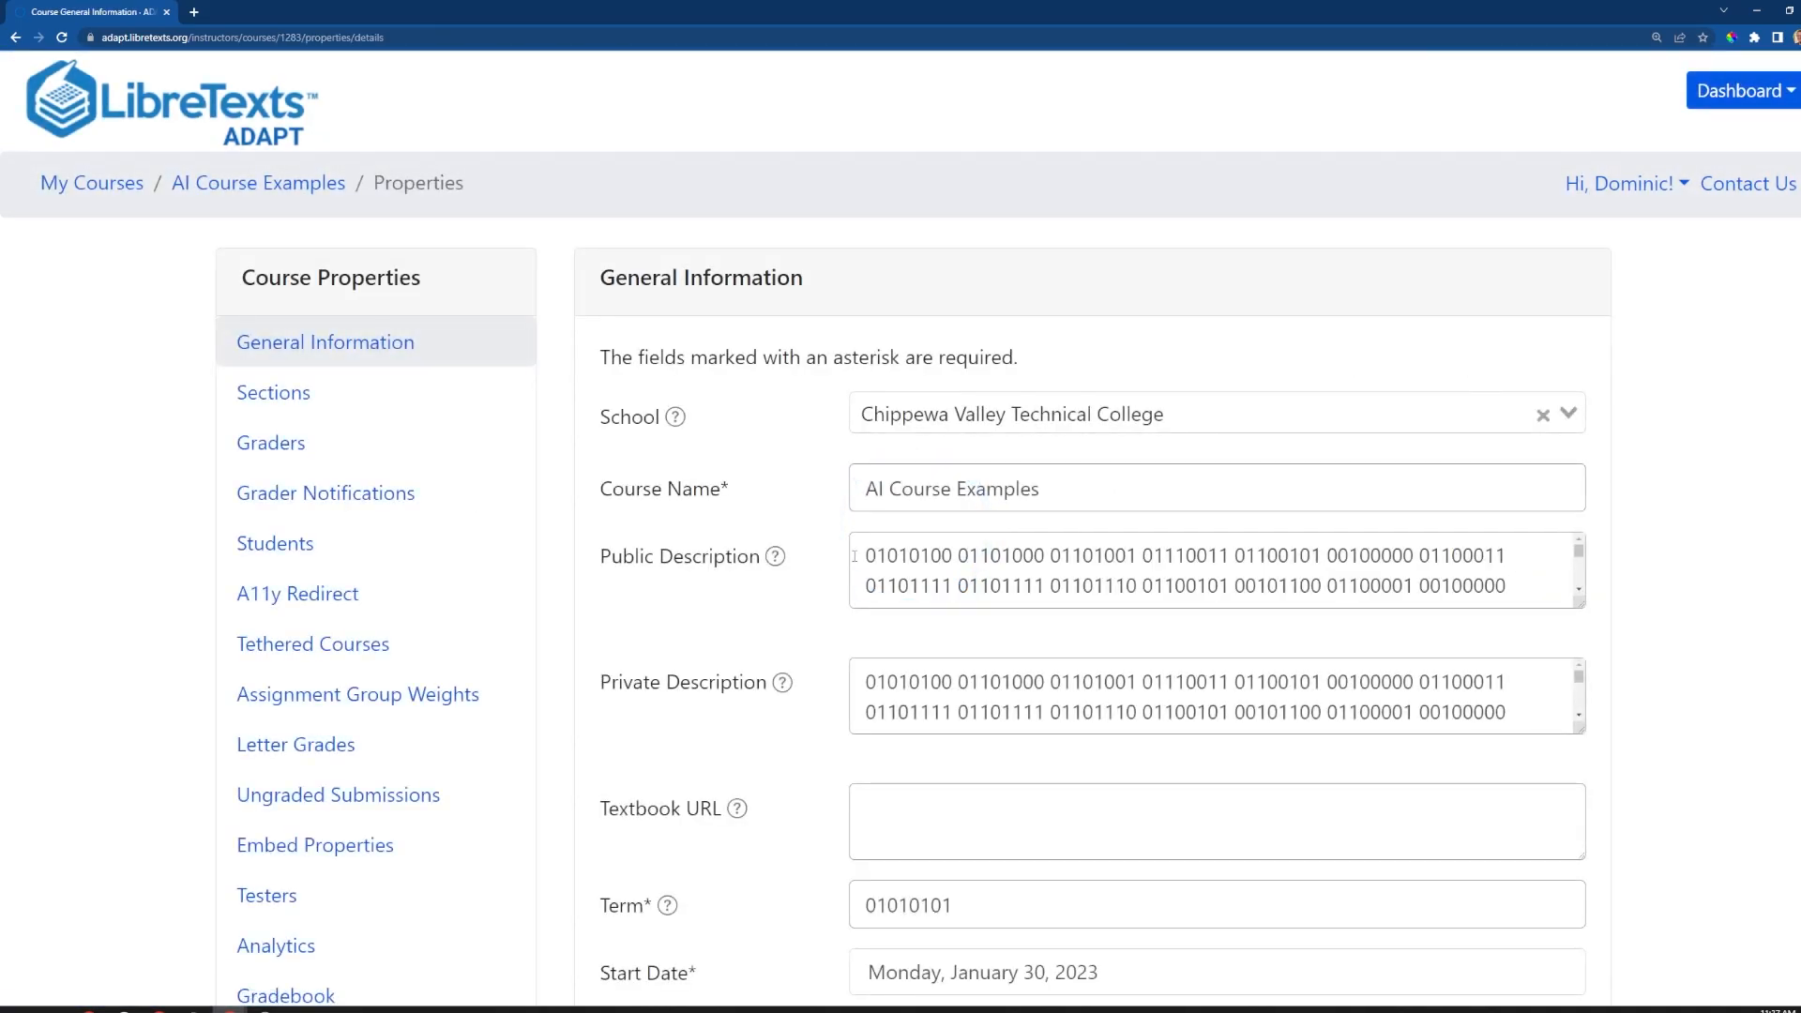
pyautogui.scroll(-5, 765, 573)
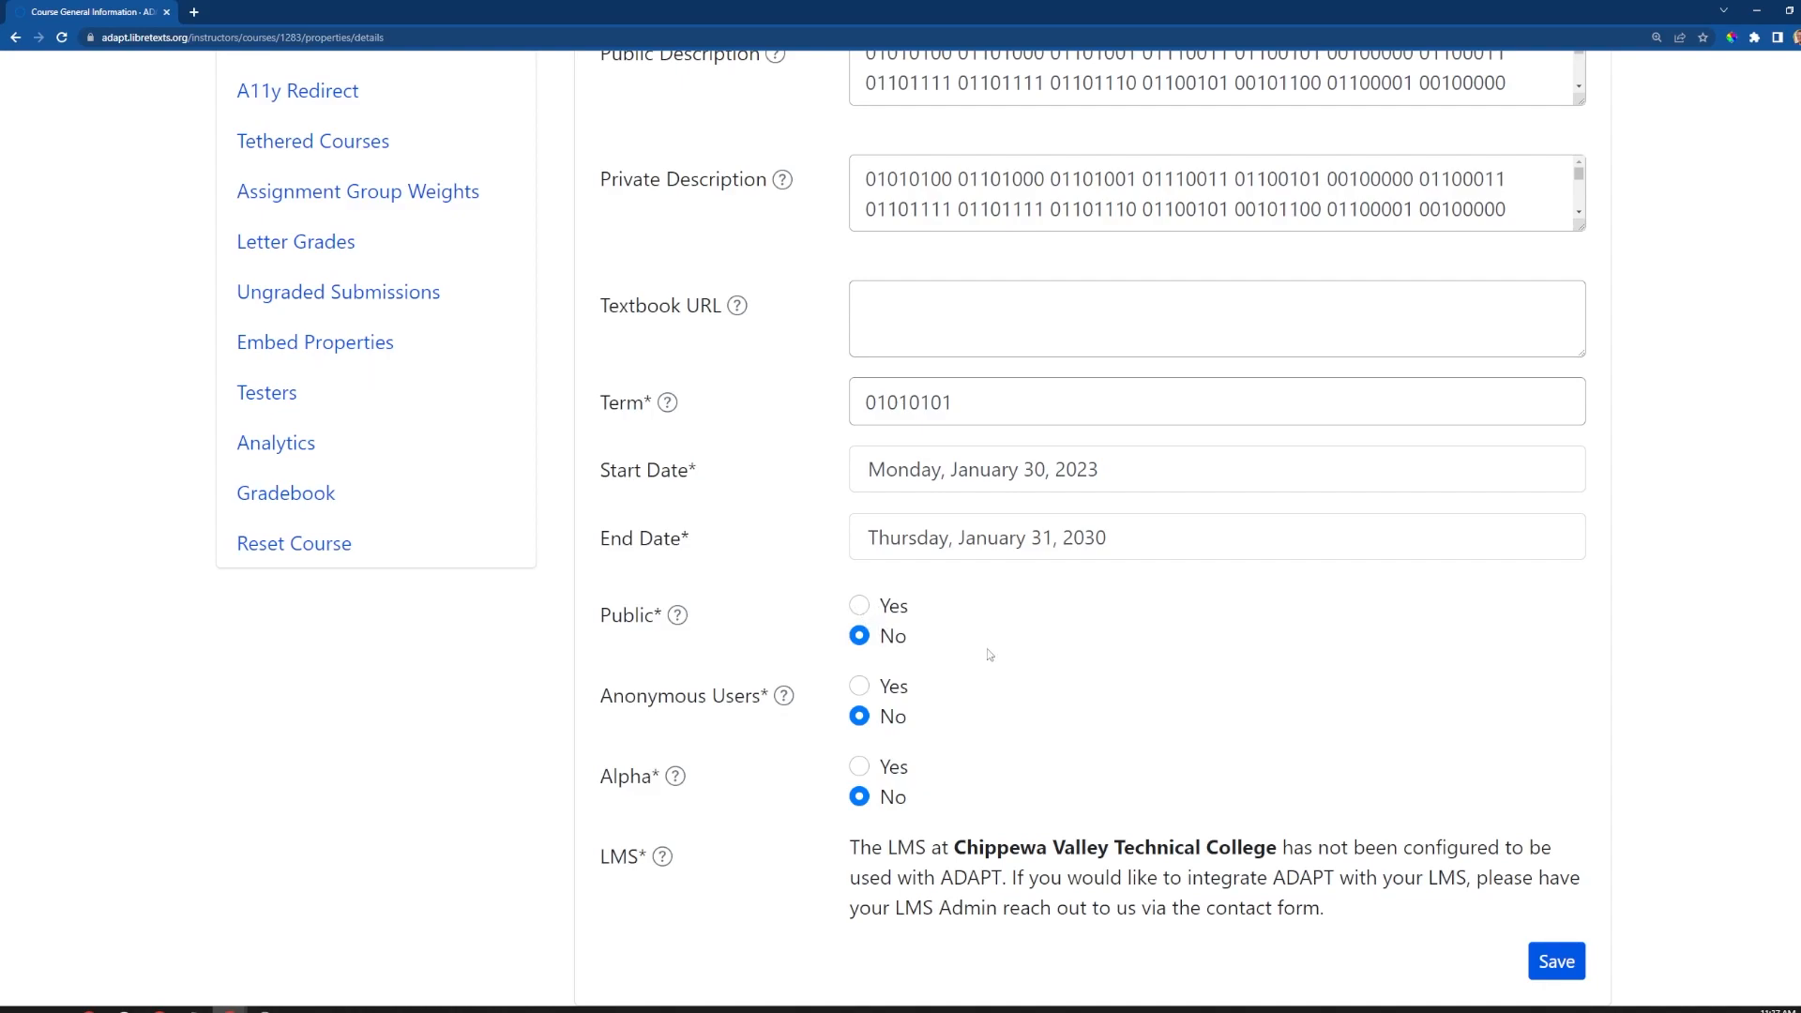
pyautogui.scroll(-2, 989, 653)
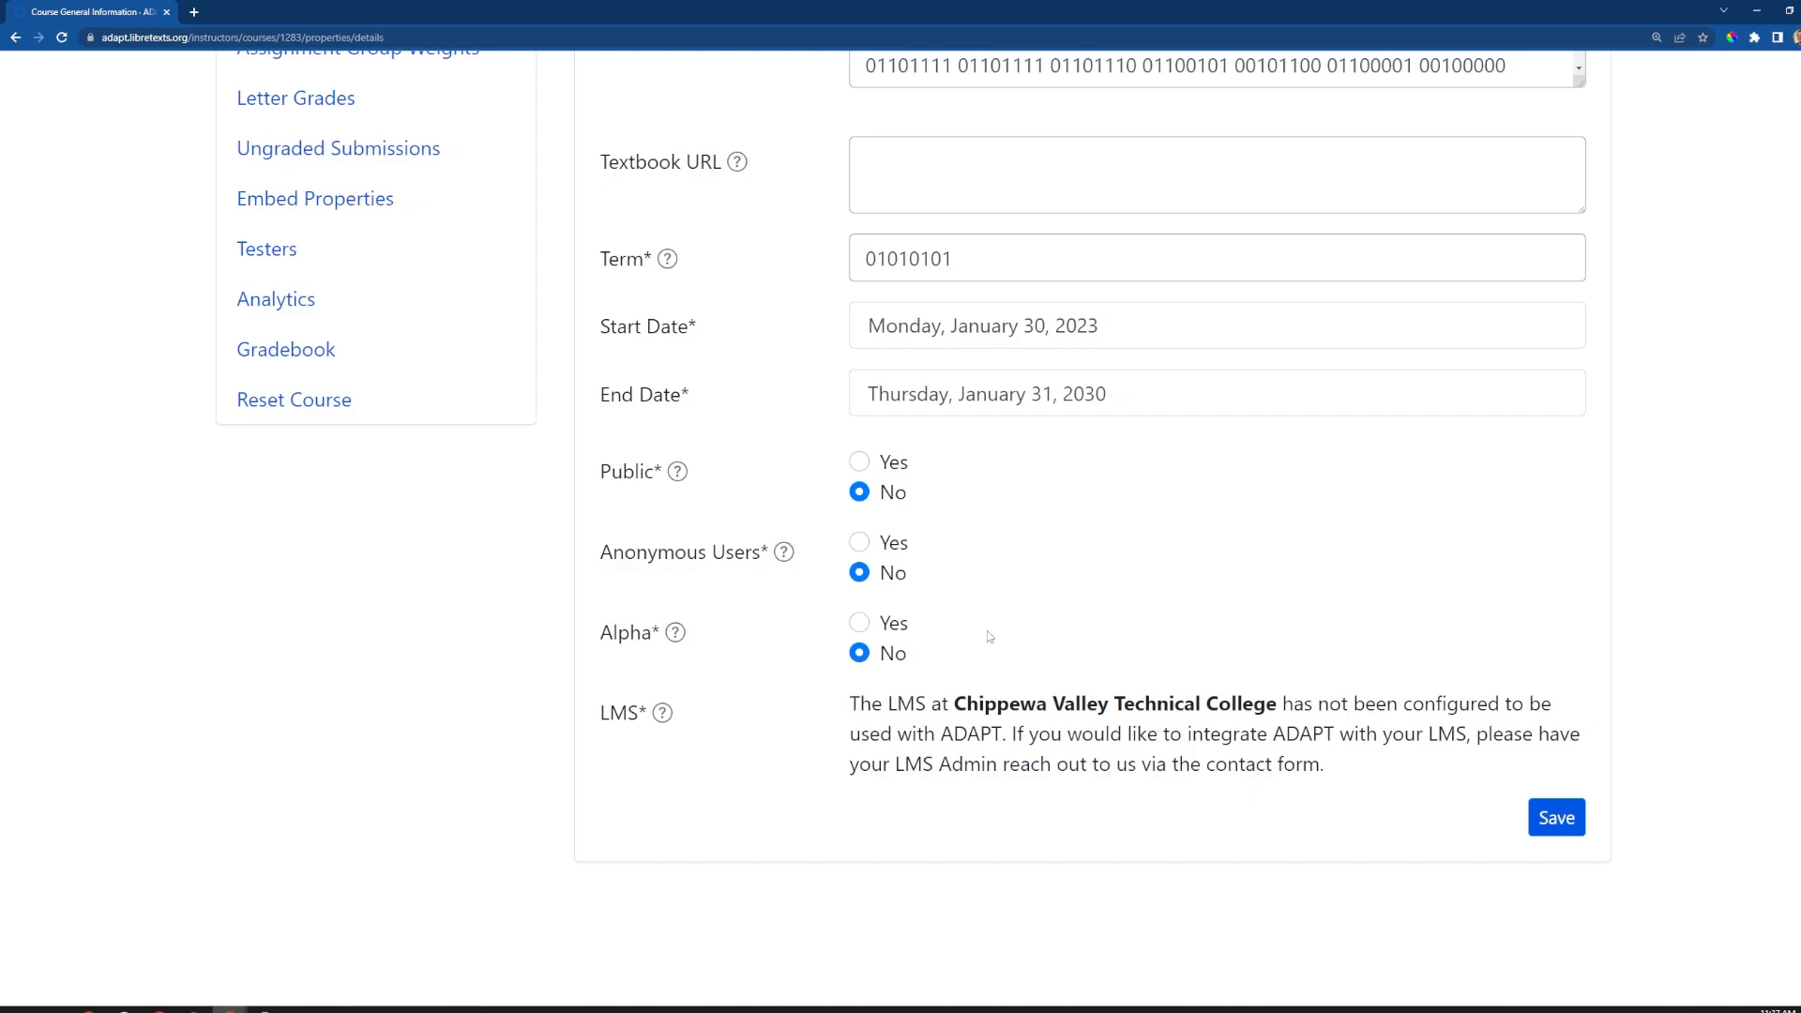
pyautogui.scroll(5, 987, 636)
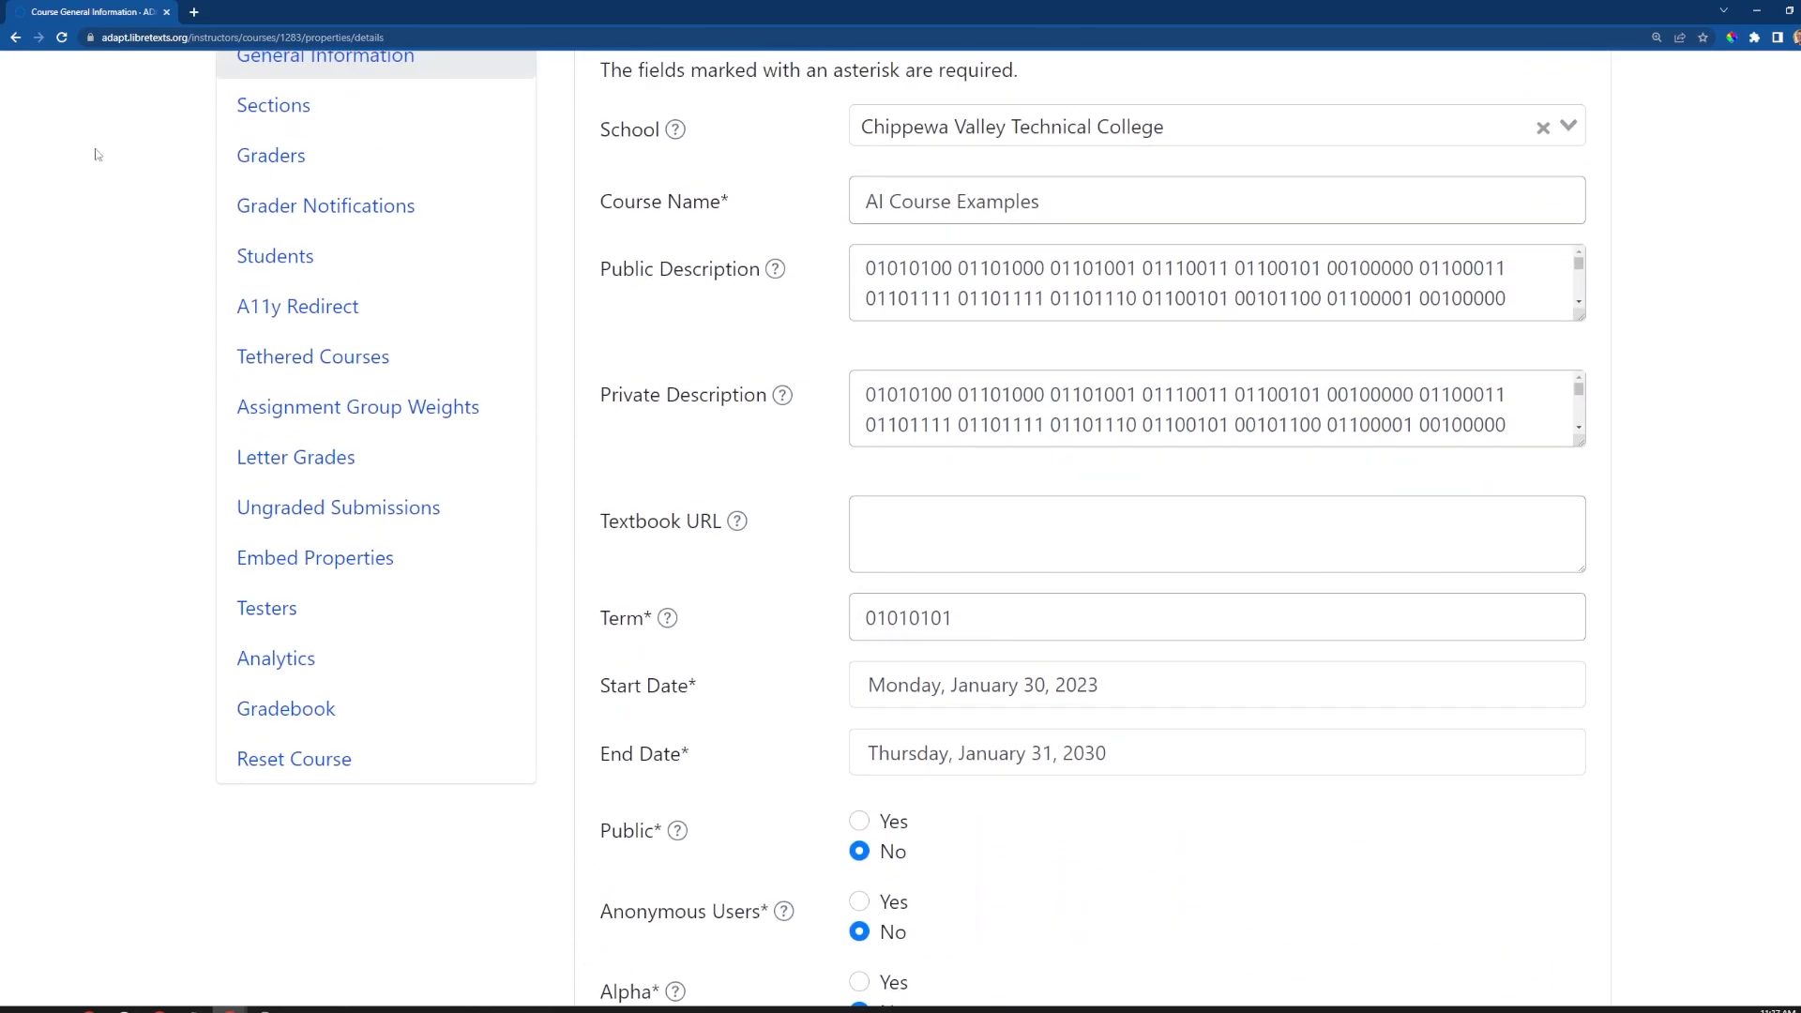
pyautogui.click(16, 39)
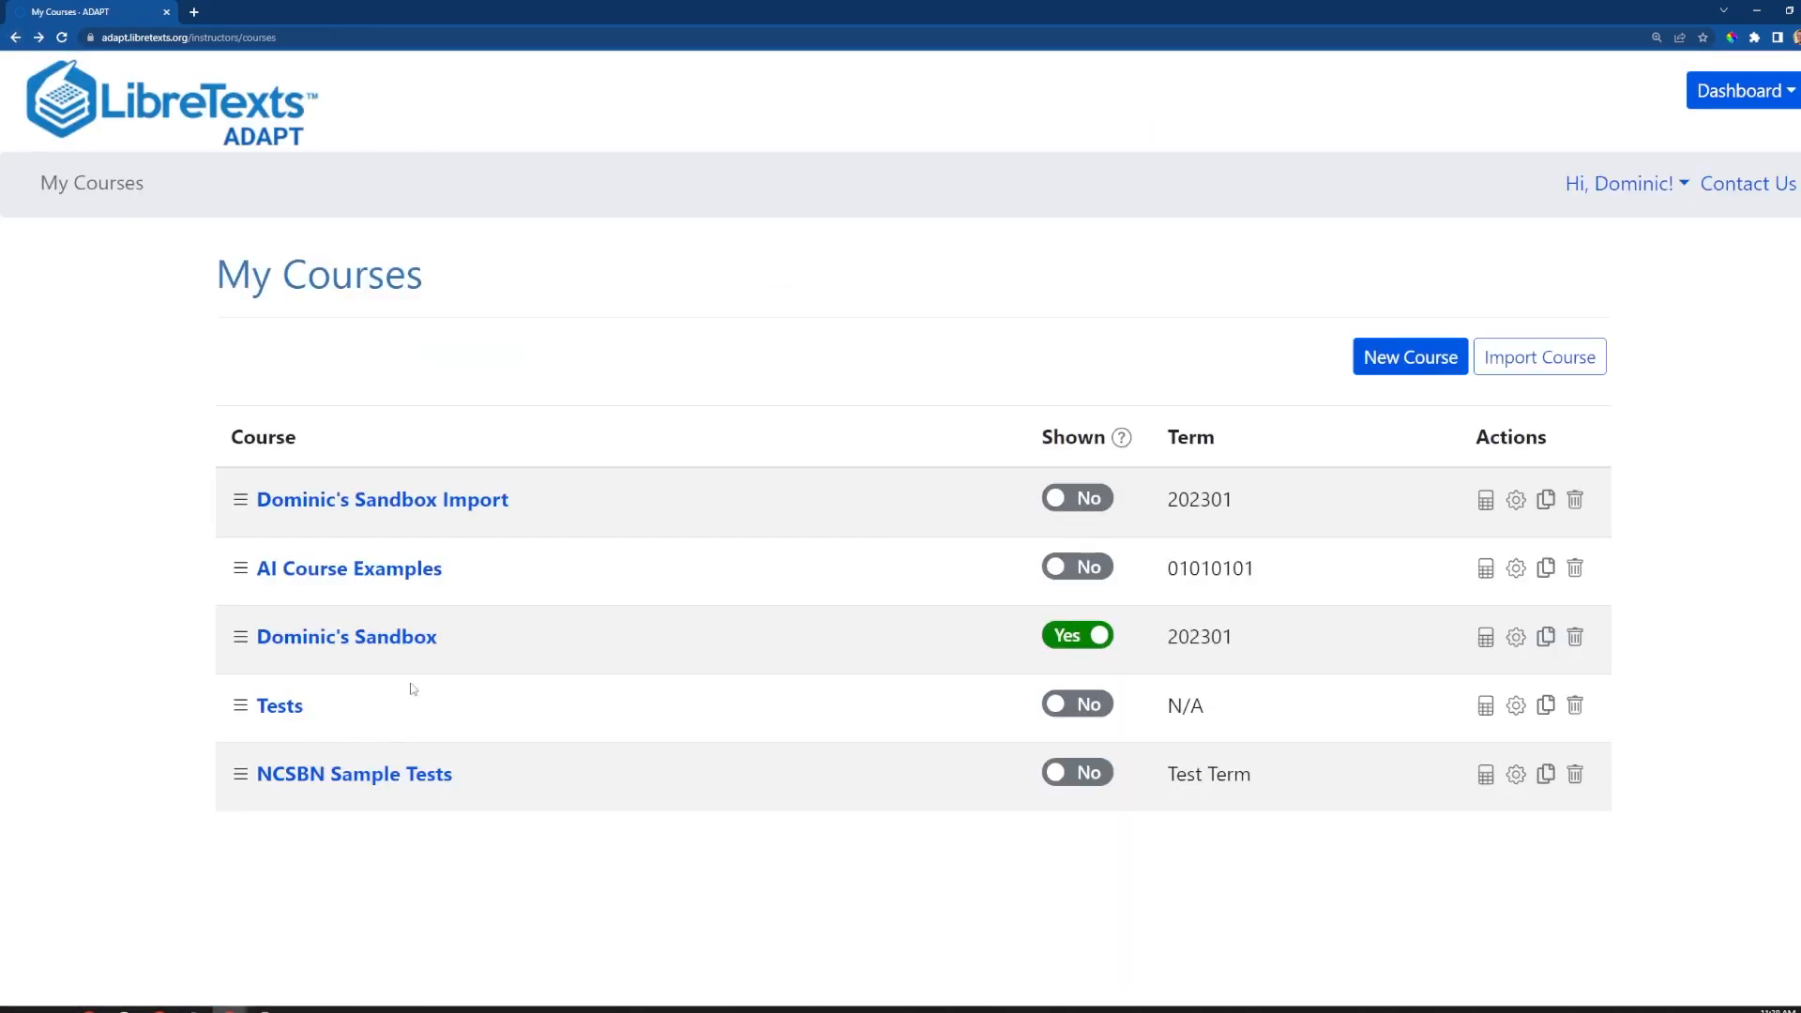
# Open the congestive heart failure bowtie question from the AI Quiz in AI Course Examples for editing
pyautogui.click(371, 582)
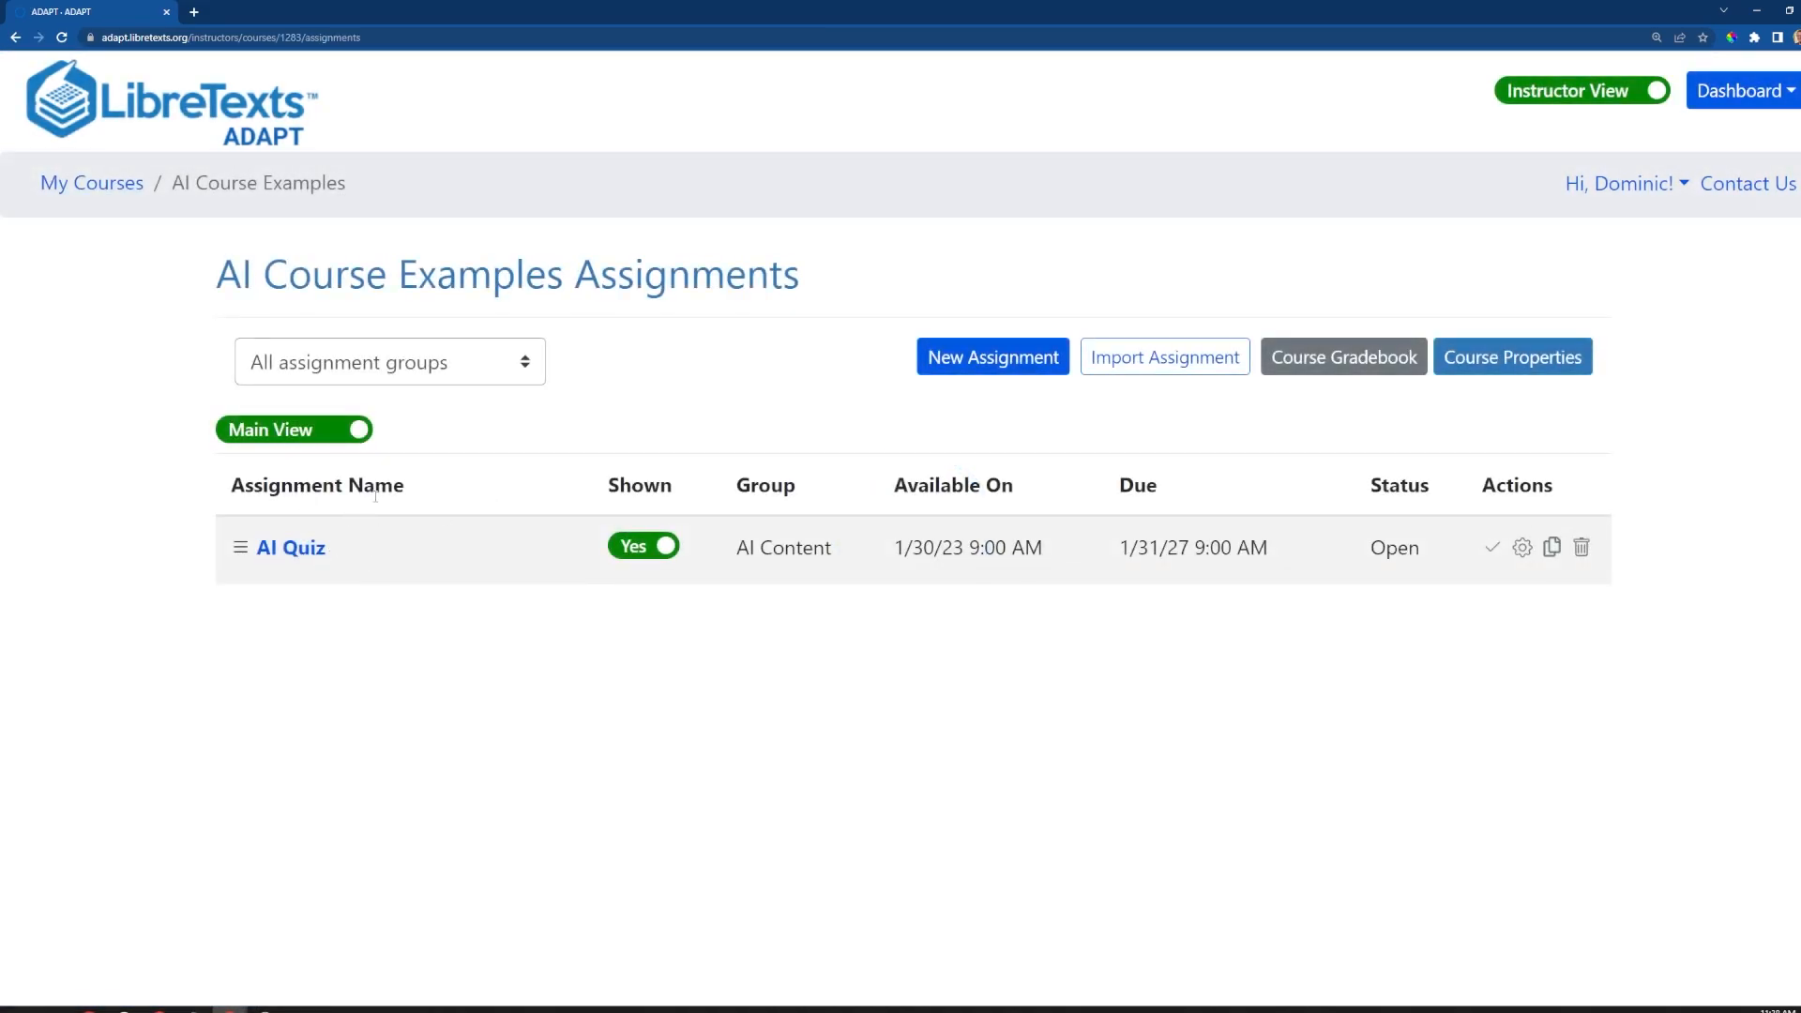
pyautogui.click(1741, 91)
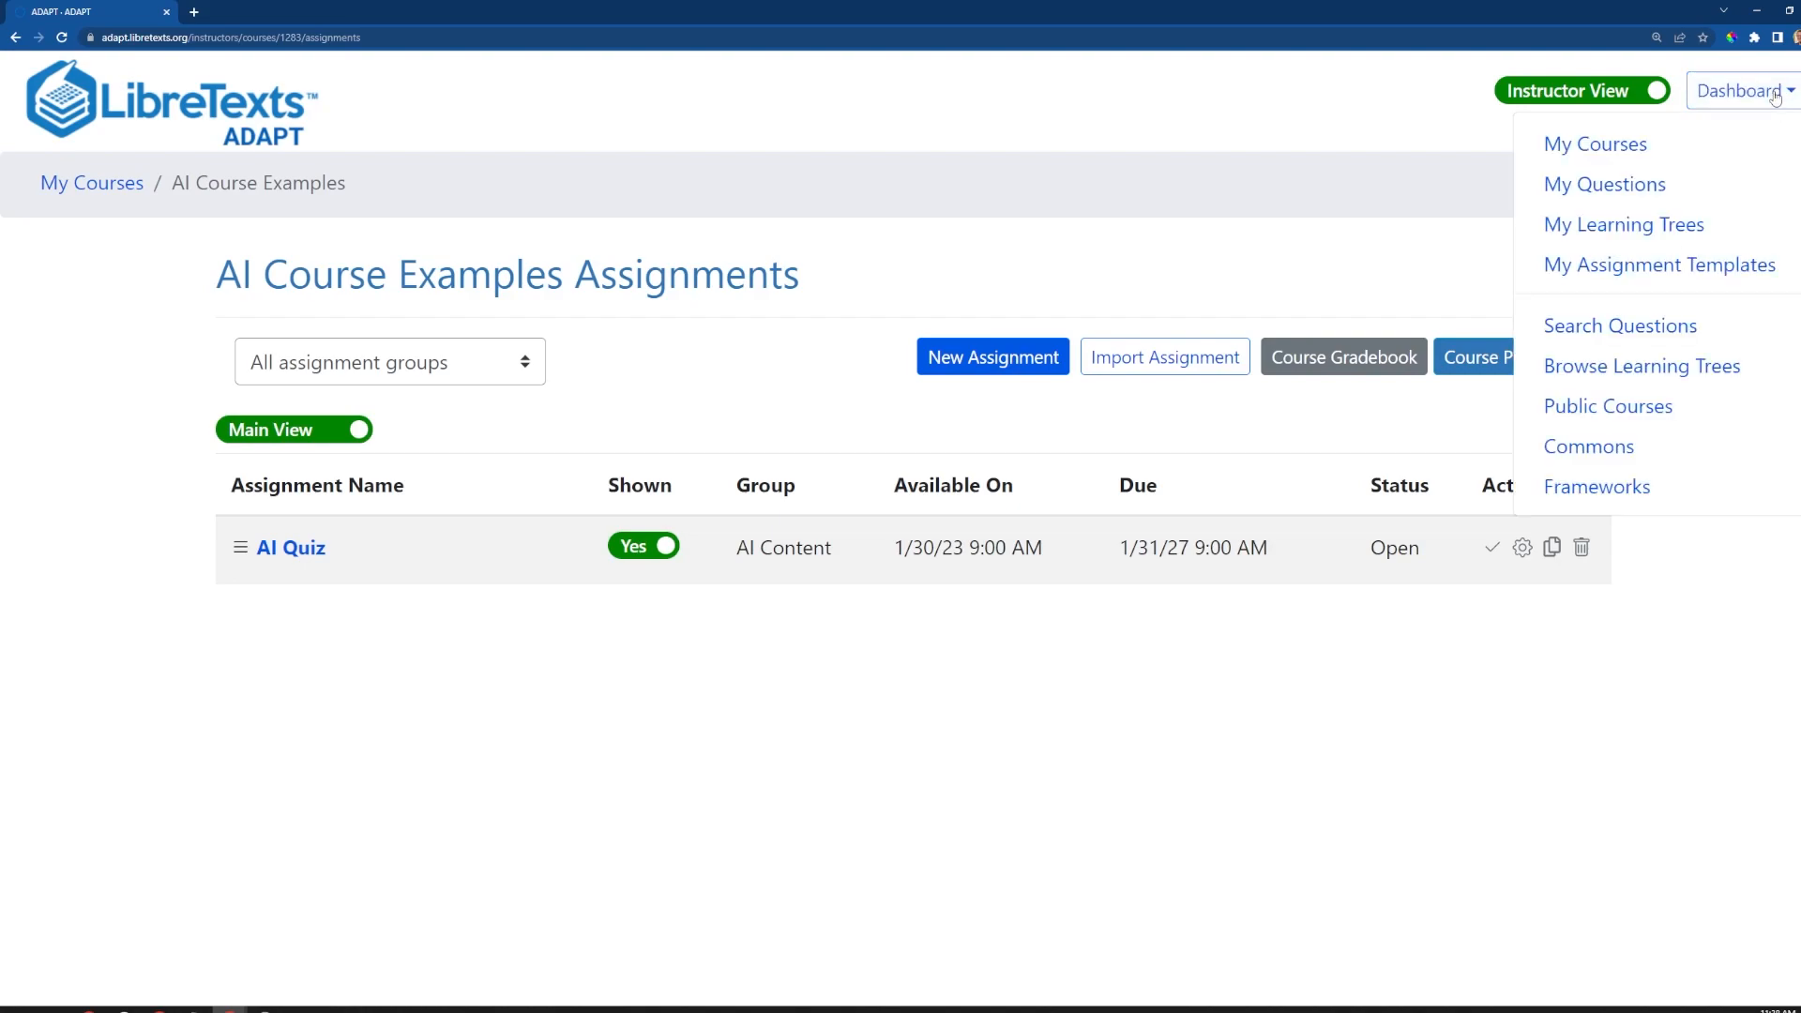
pyautogui.click(1096, 243)
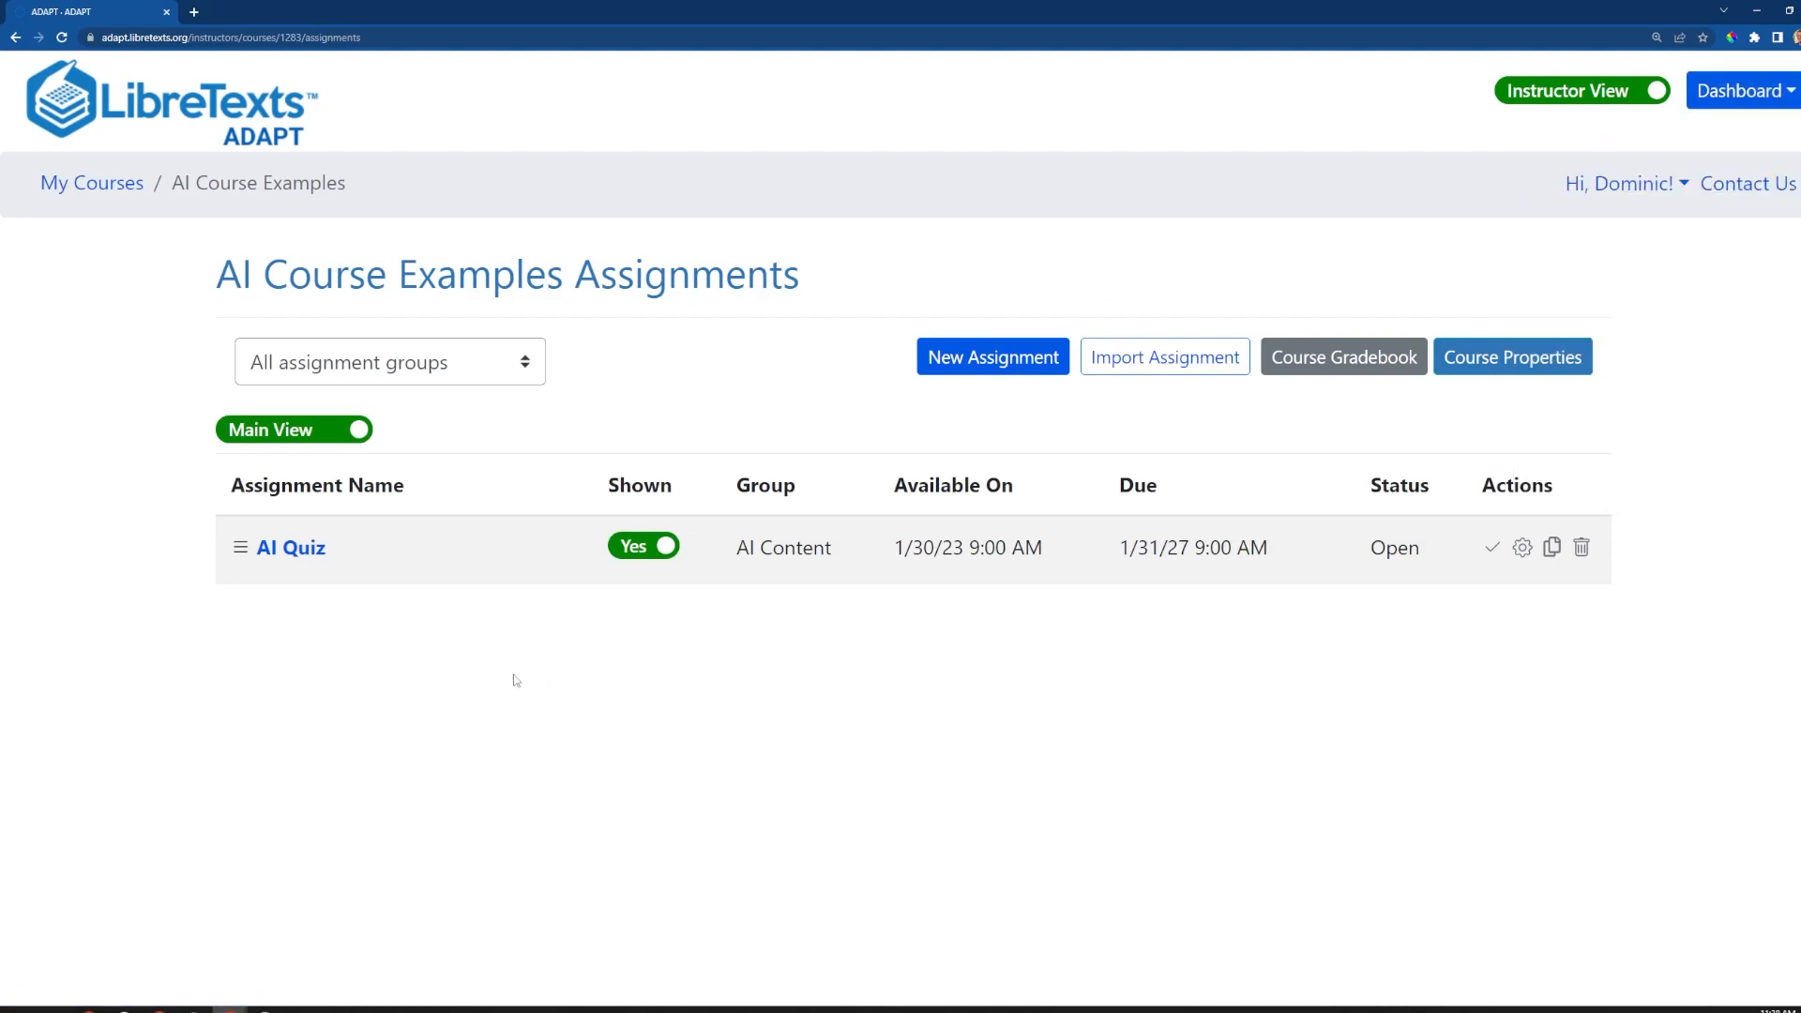
pyautogui.click(289, 549)
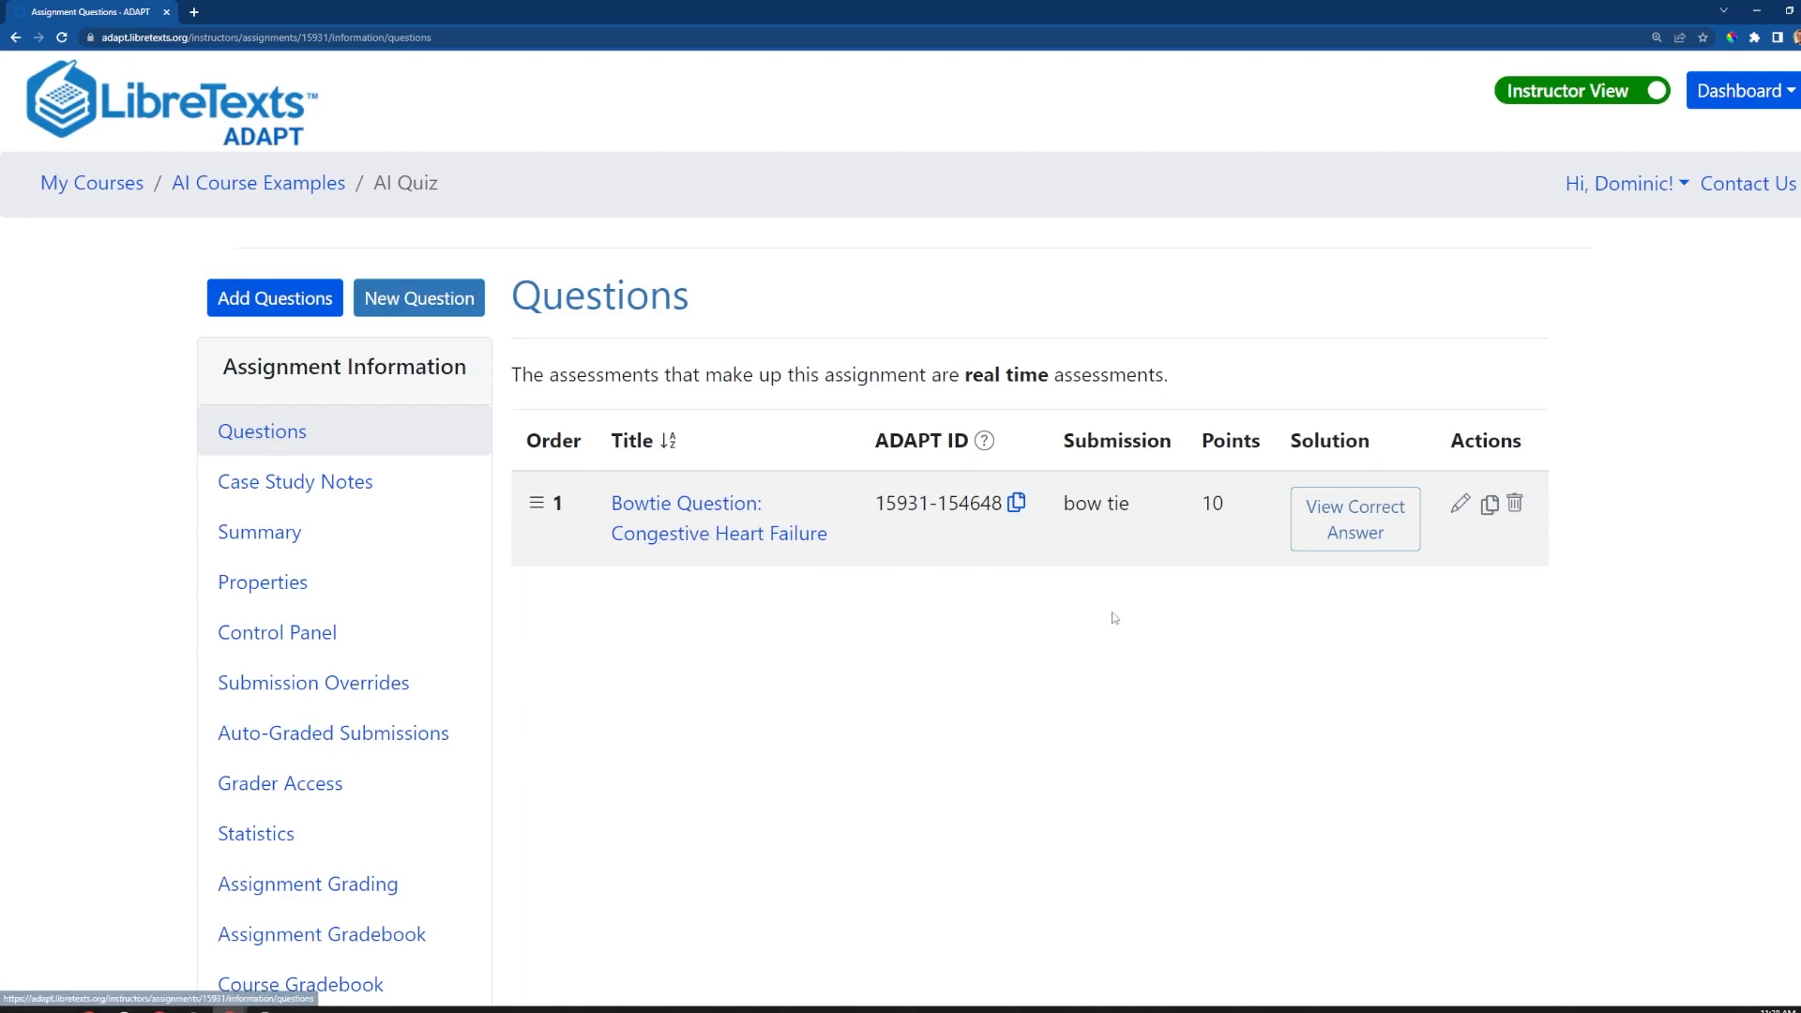
pyautogui.click(1460, 507)
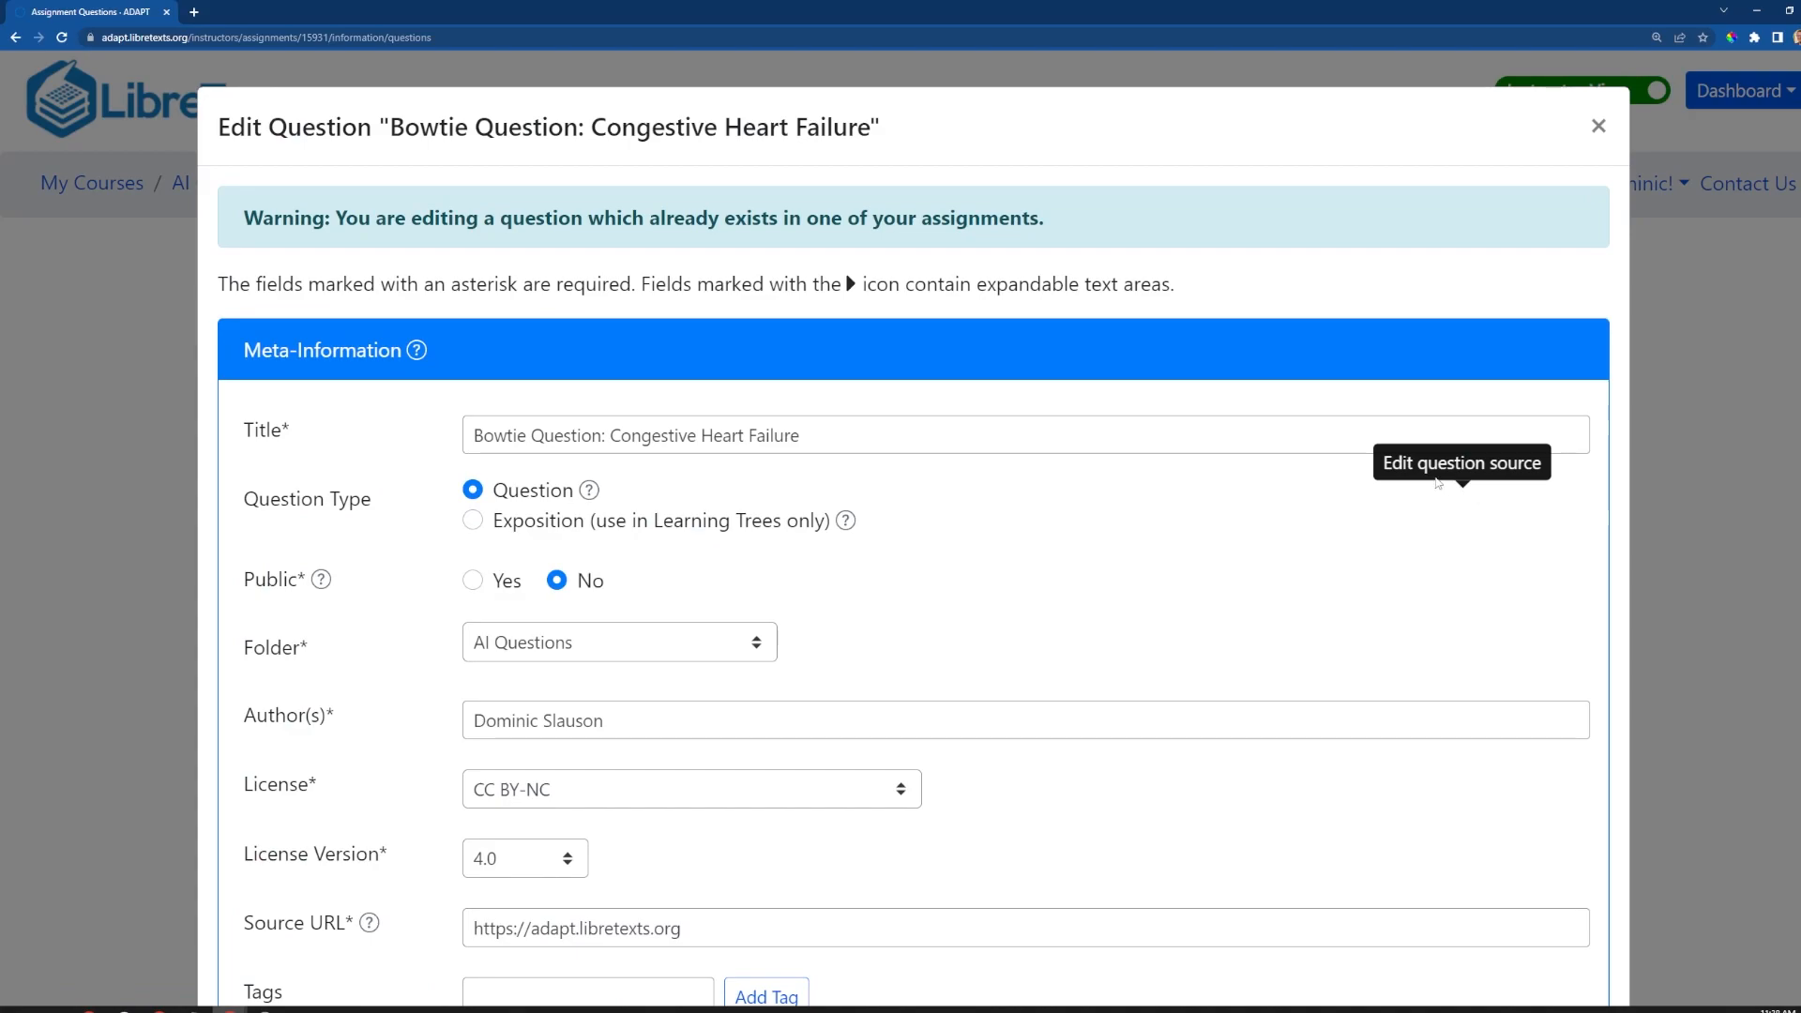
# Make the congestive heart failure bowtie question public and save it
pyautogui.scroll(-2, 1001, 626)
pyautogui.scroll(-2, 999, 622)
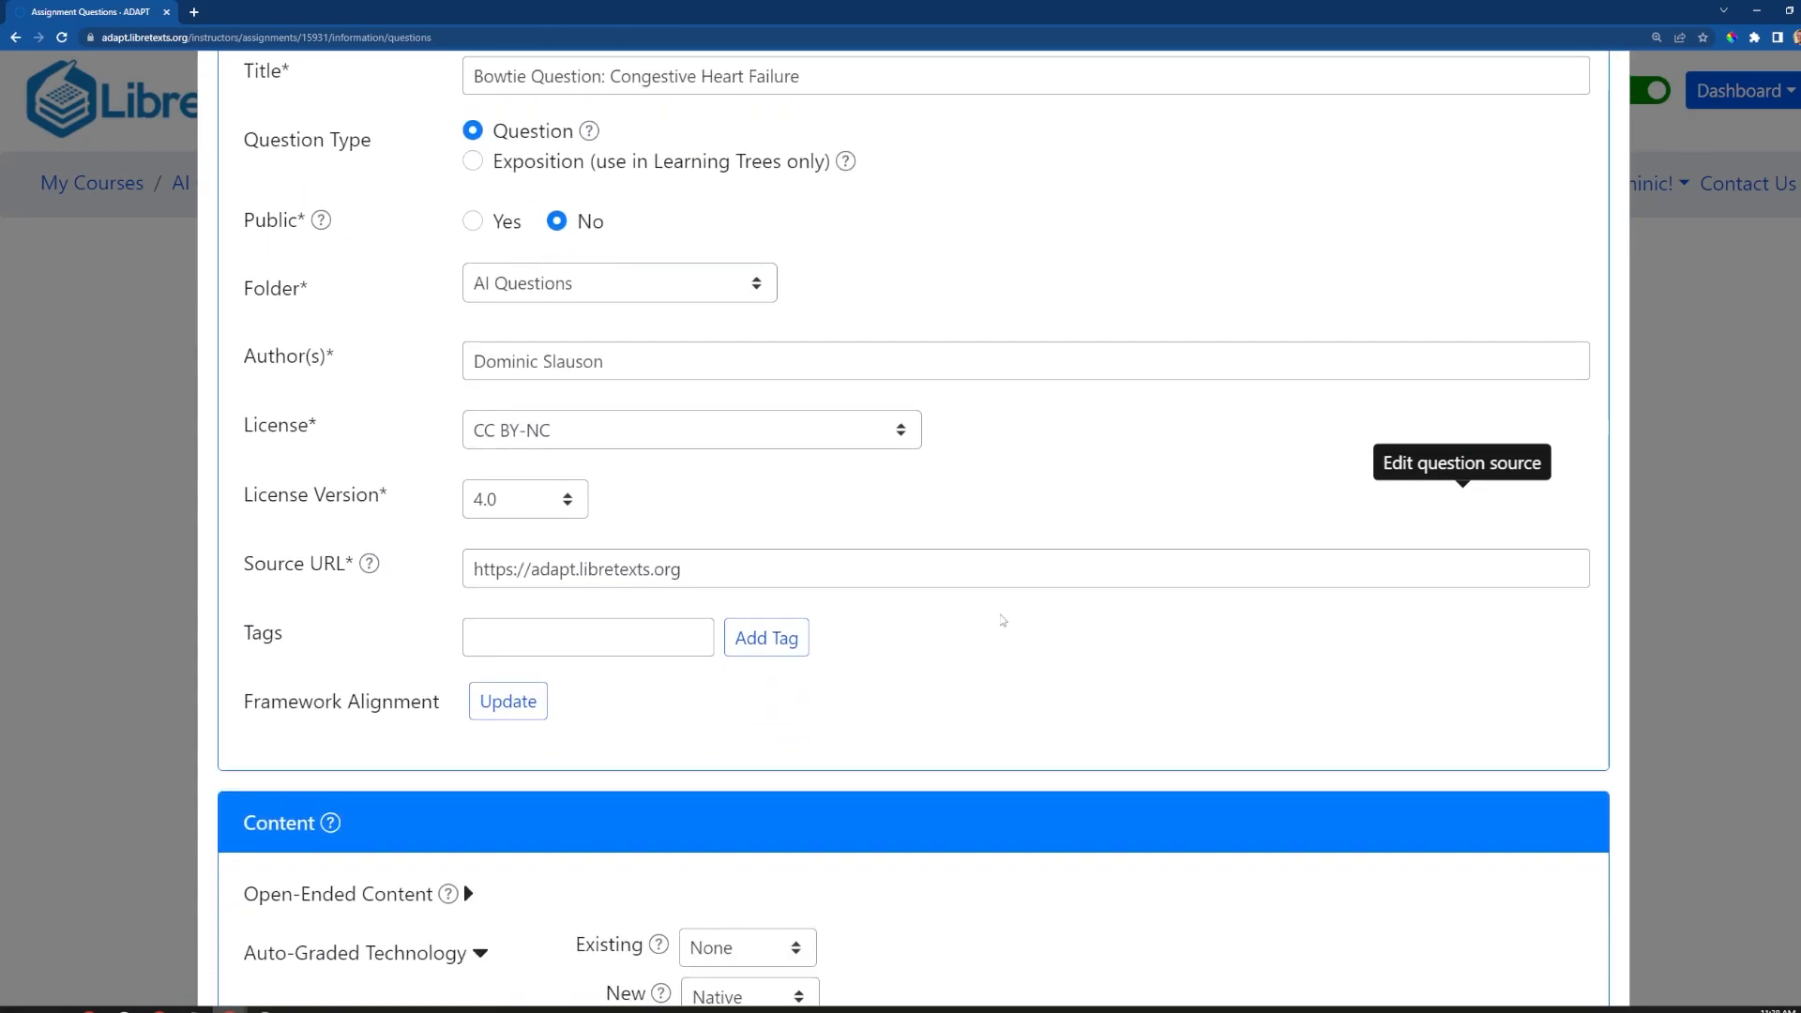
pyautogui.scroll(-1, 1002, 619)
pyautogui.scroll(2, 888, 619)
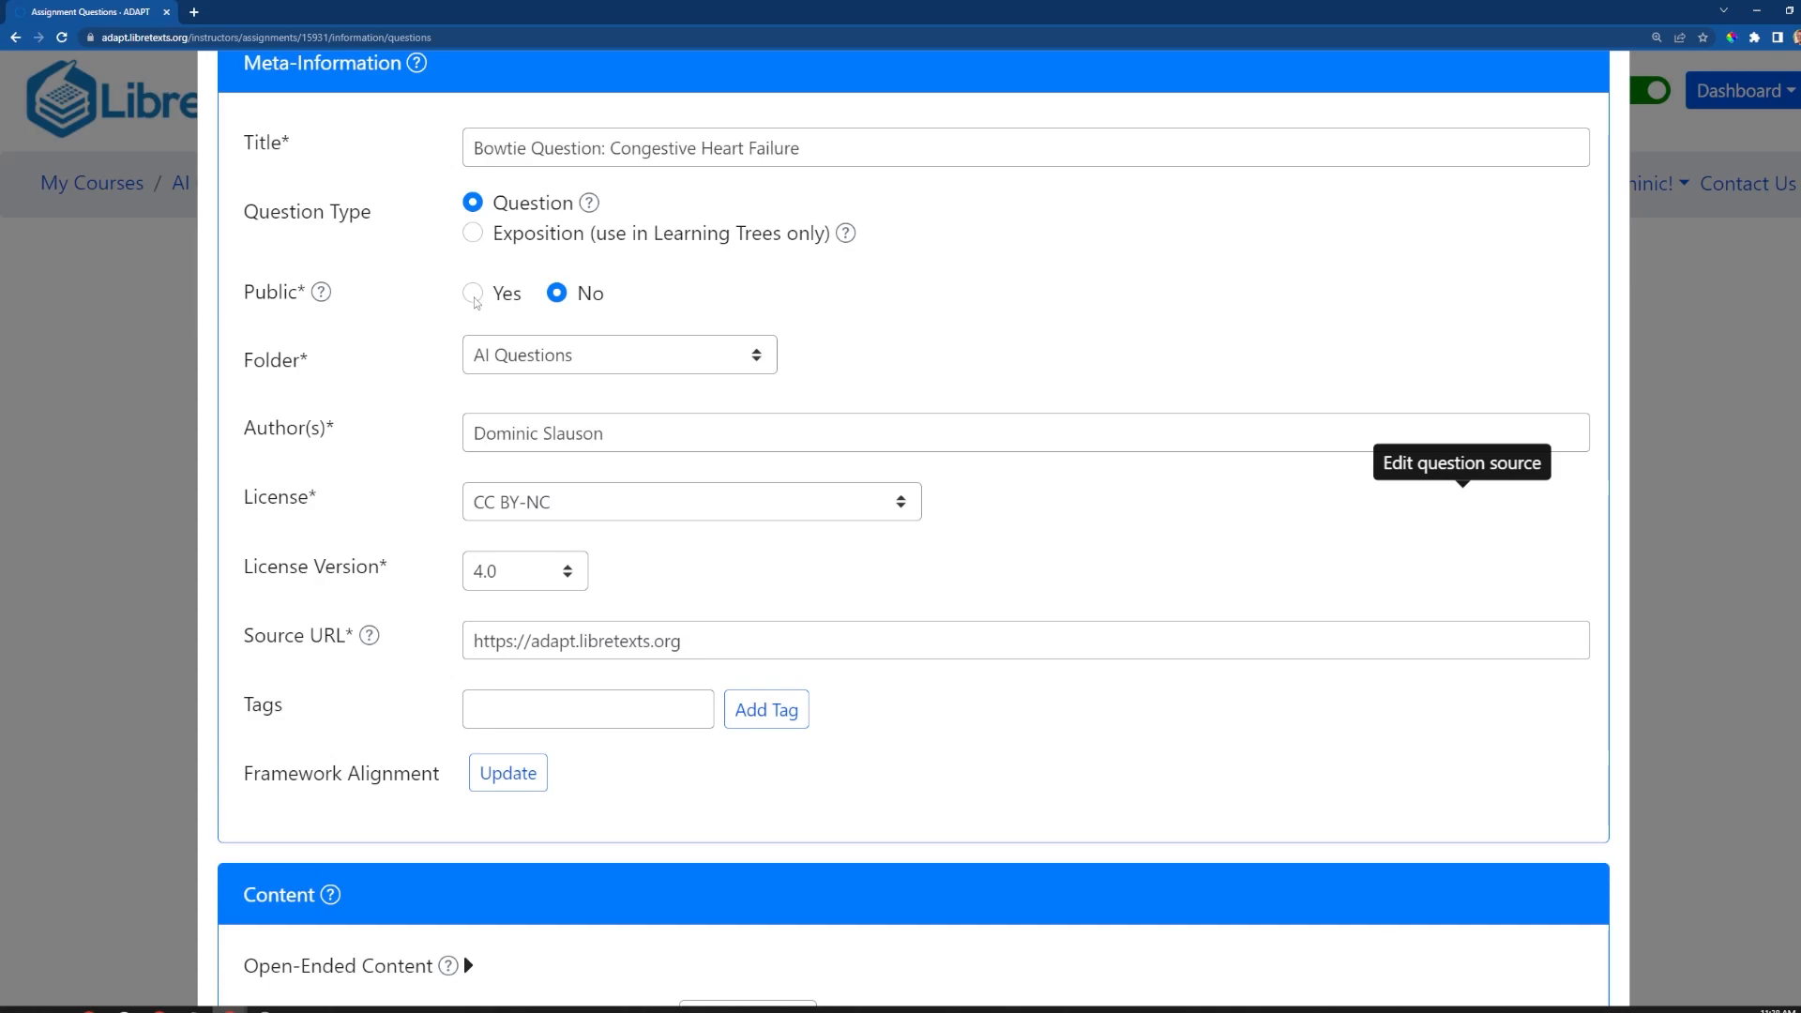
pyautogui.click(473, 293)
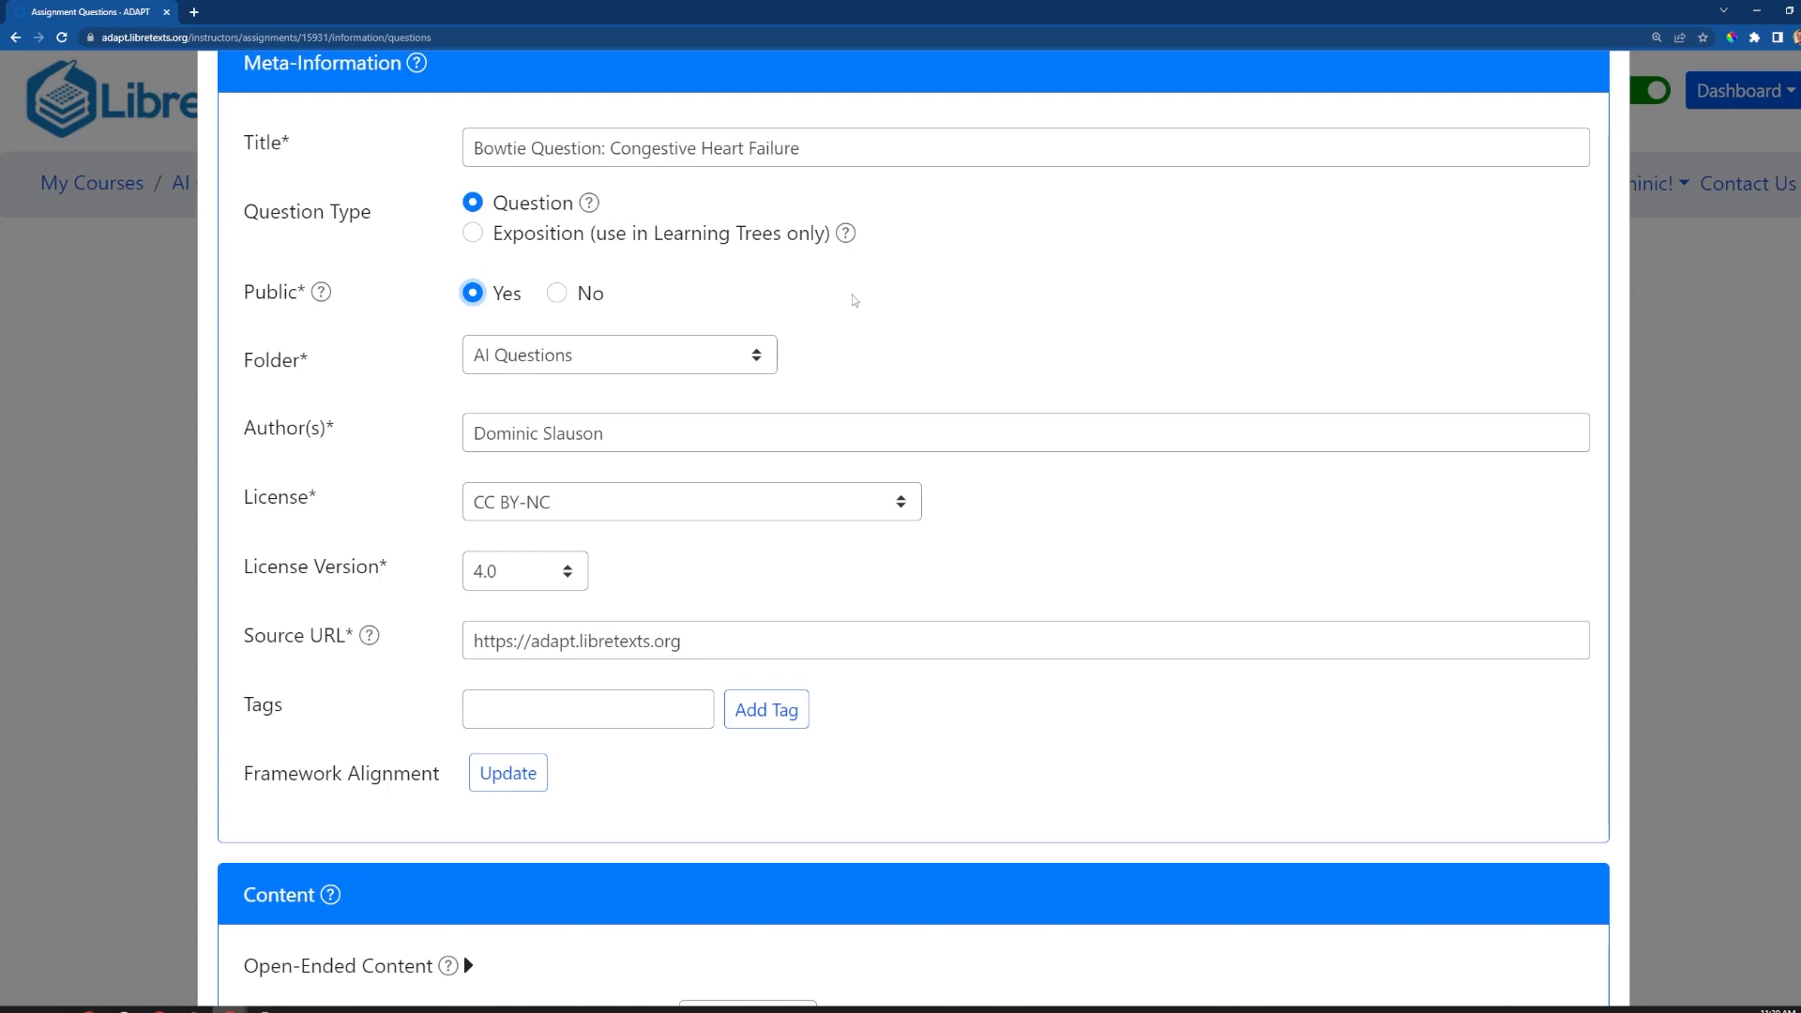
pyautogui.scroll(3, 1033, 366)
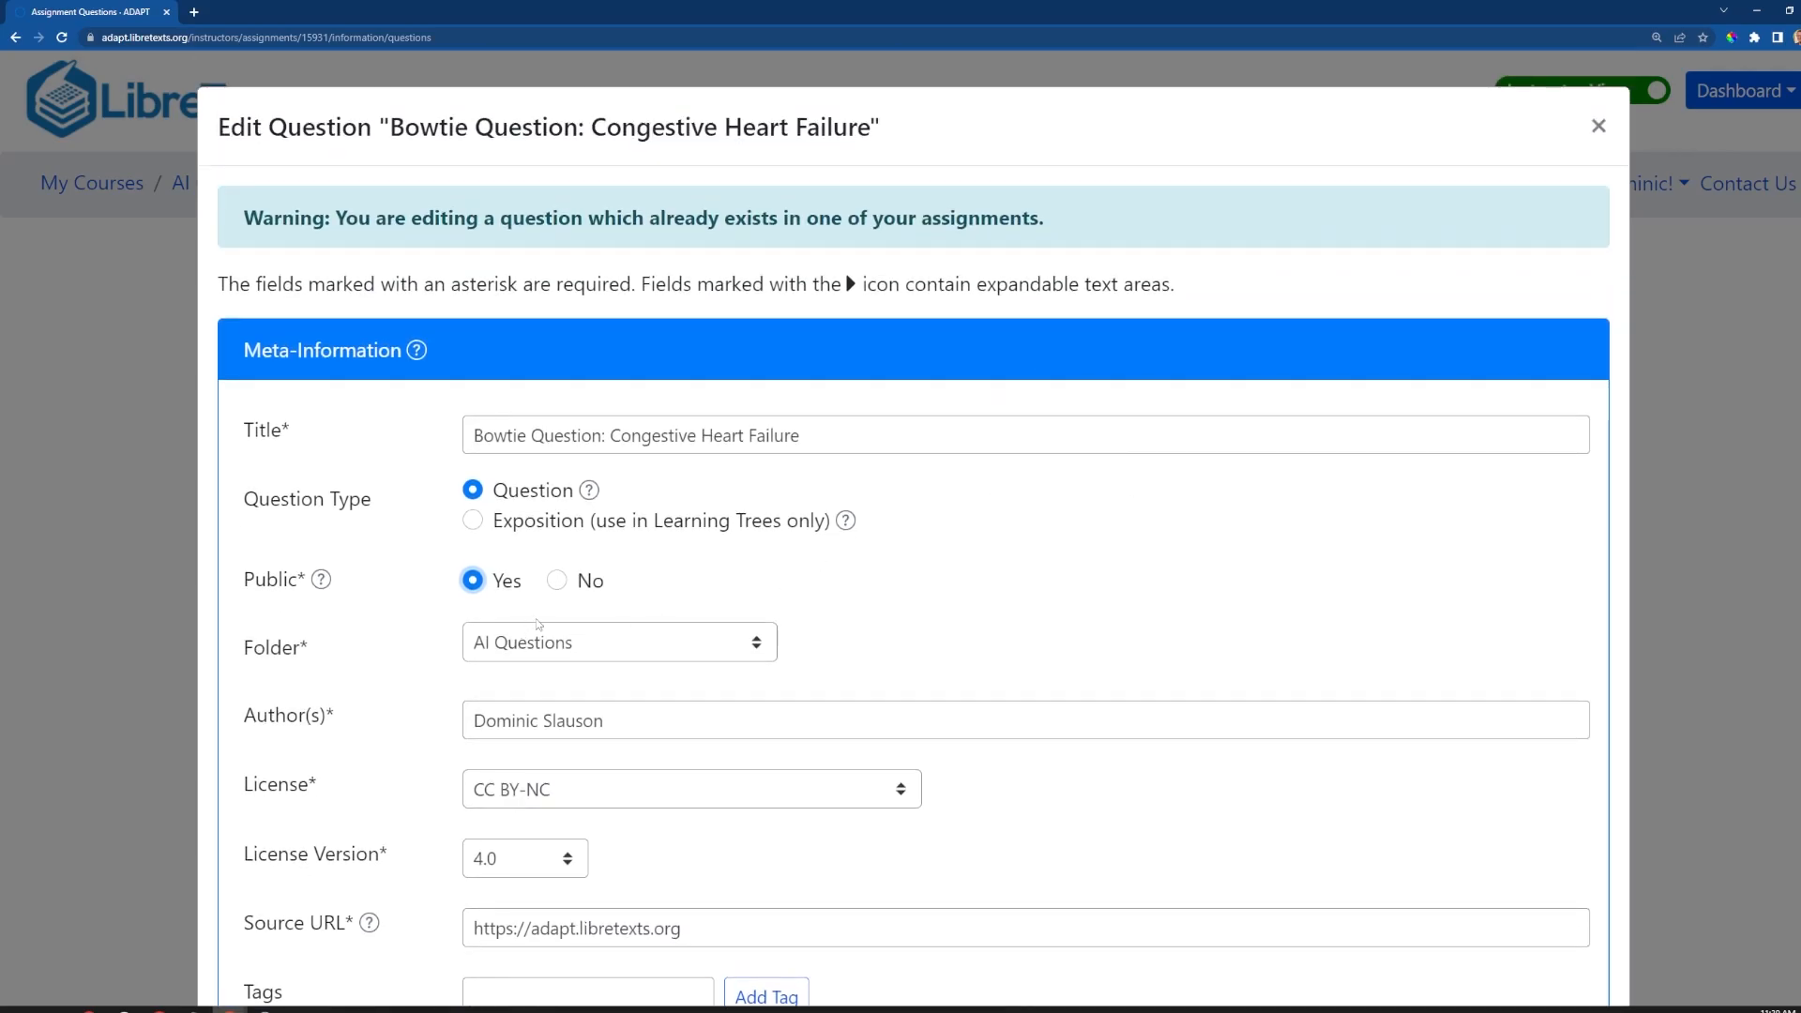
pyautogui.scroll(-20, 1165, 630)
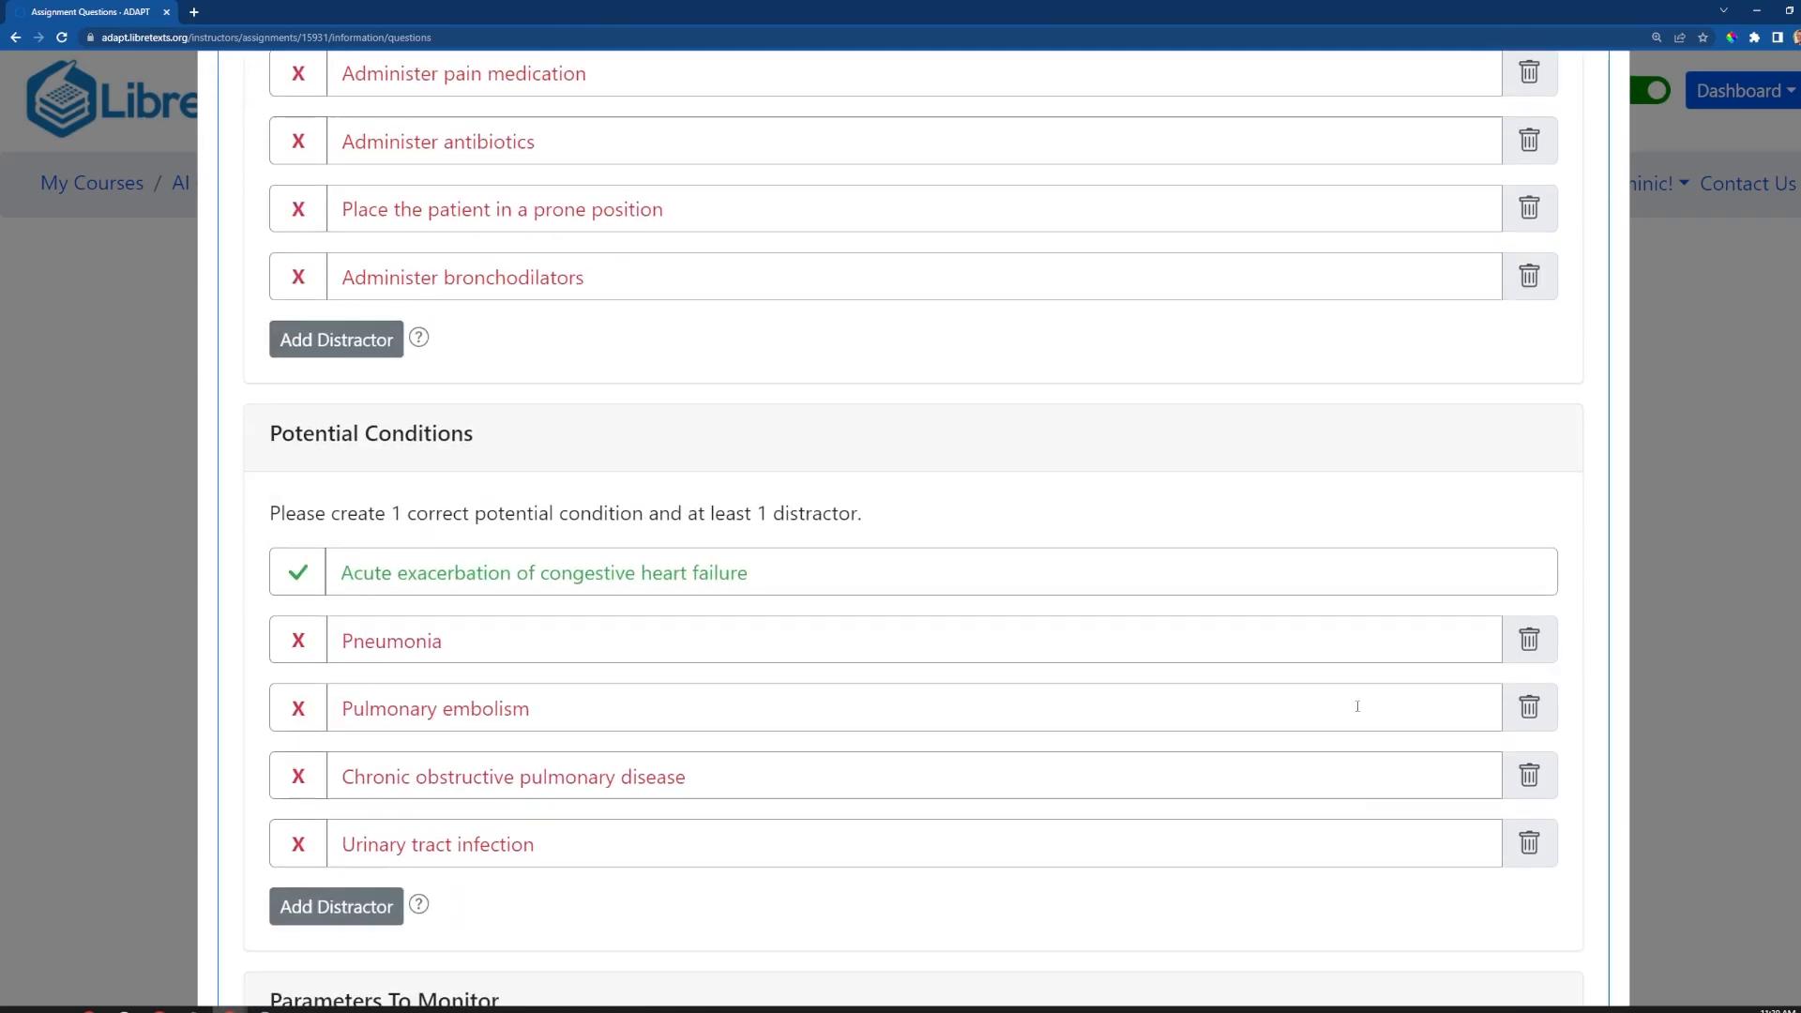
pyautogui.scroll(-15, 1357, 713)
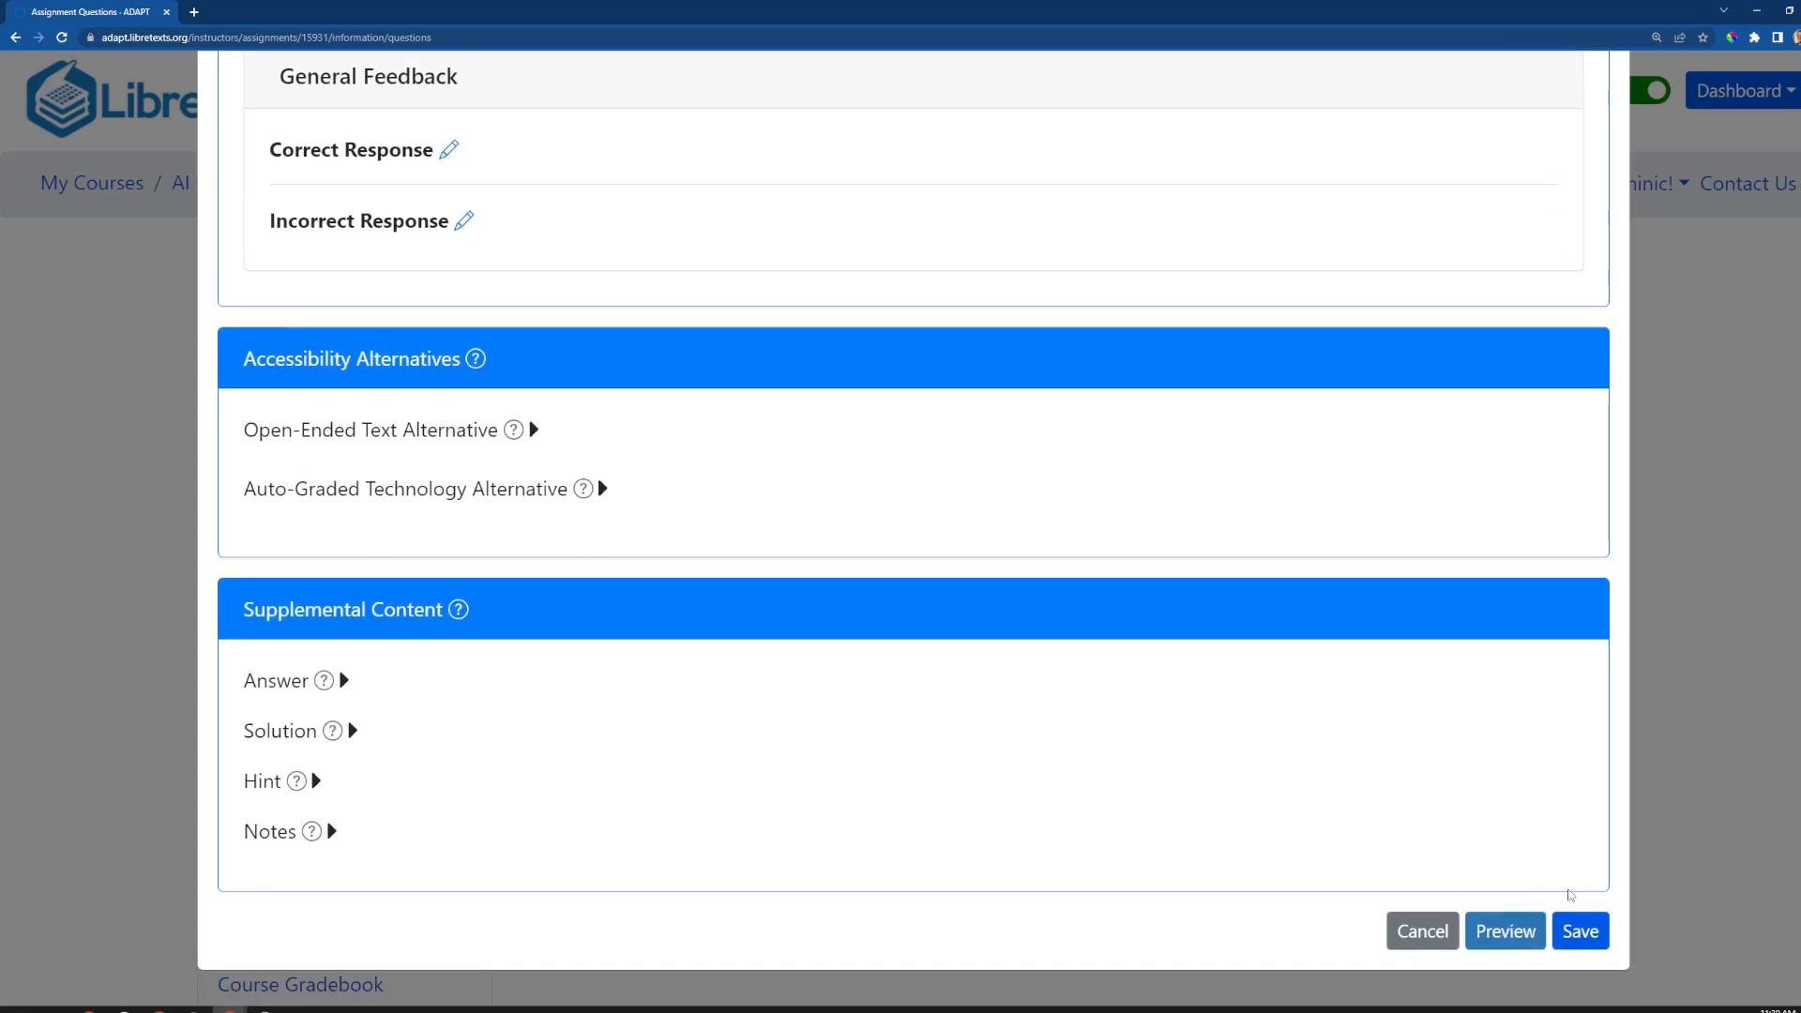
pyautogui.click(1580, 933)
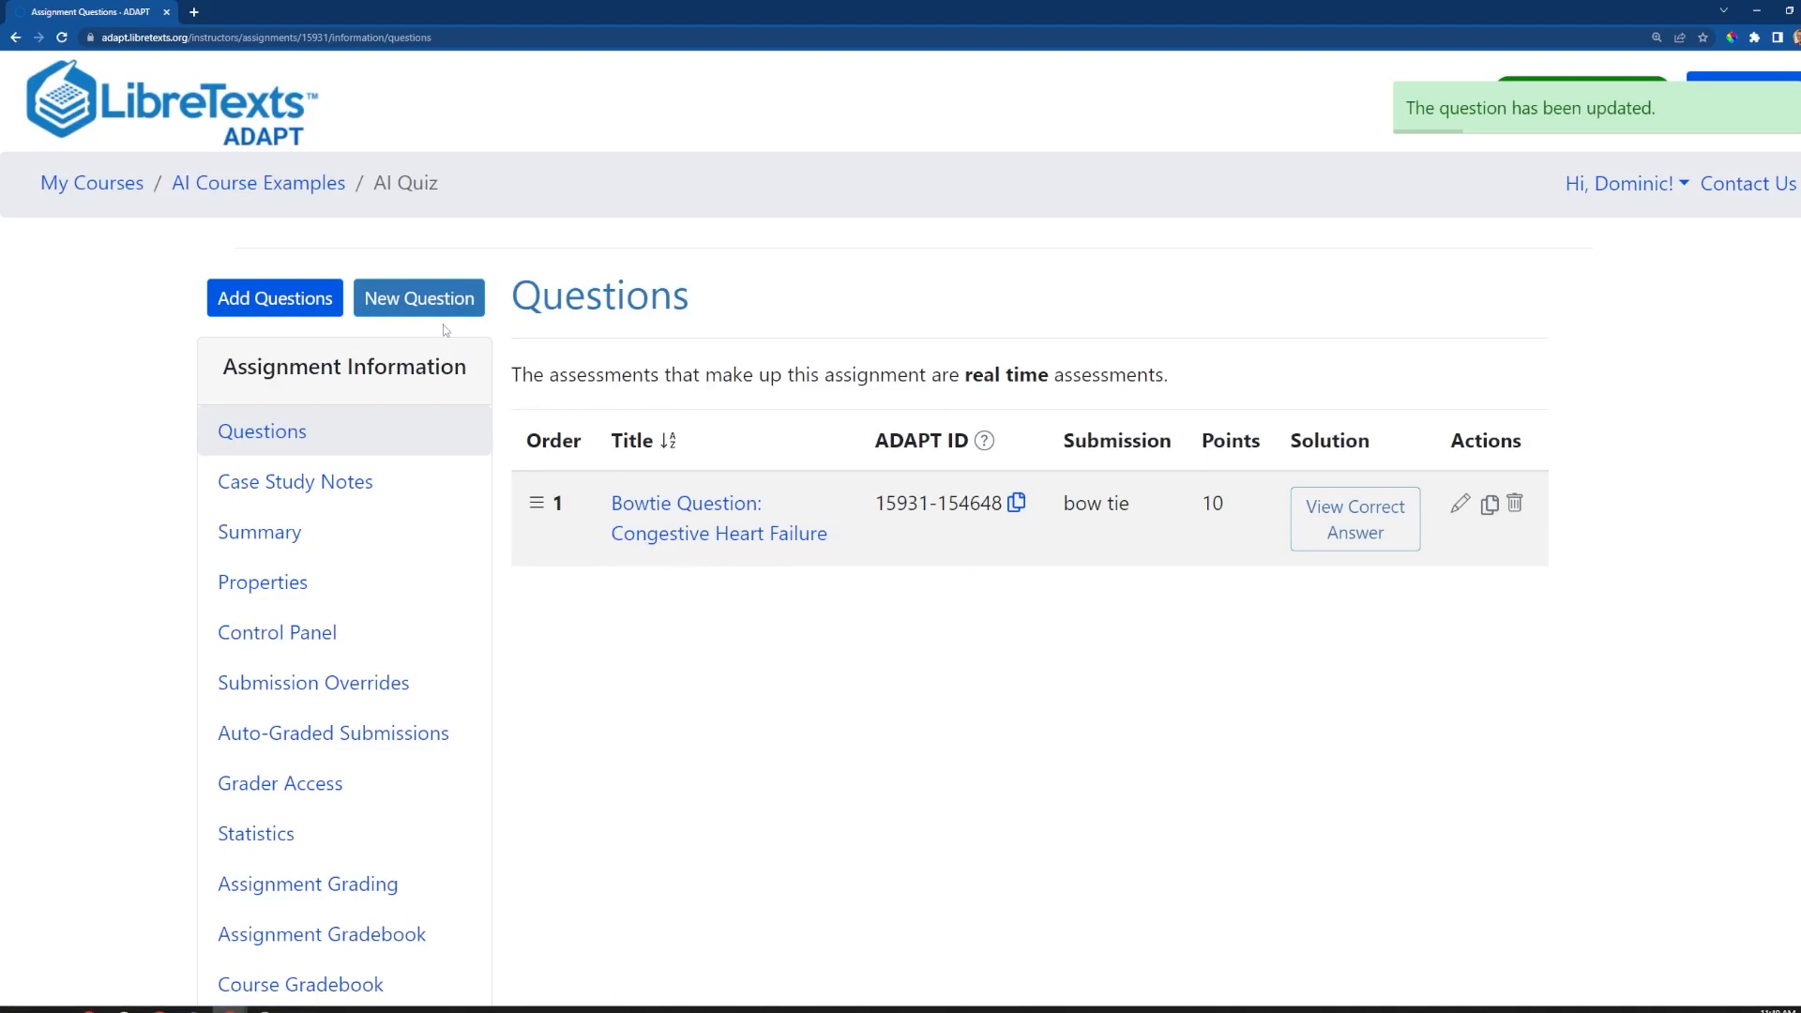
# Set the AI Course Examples course to public in its general properties, save, and return to the course list
pyautogui.click(190, 185)
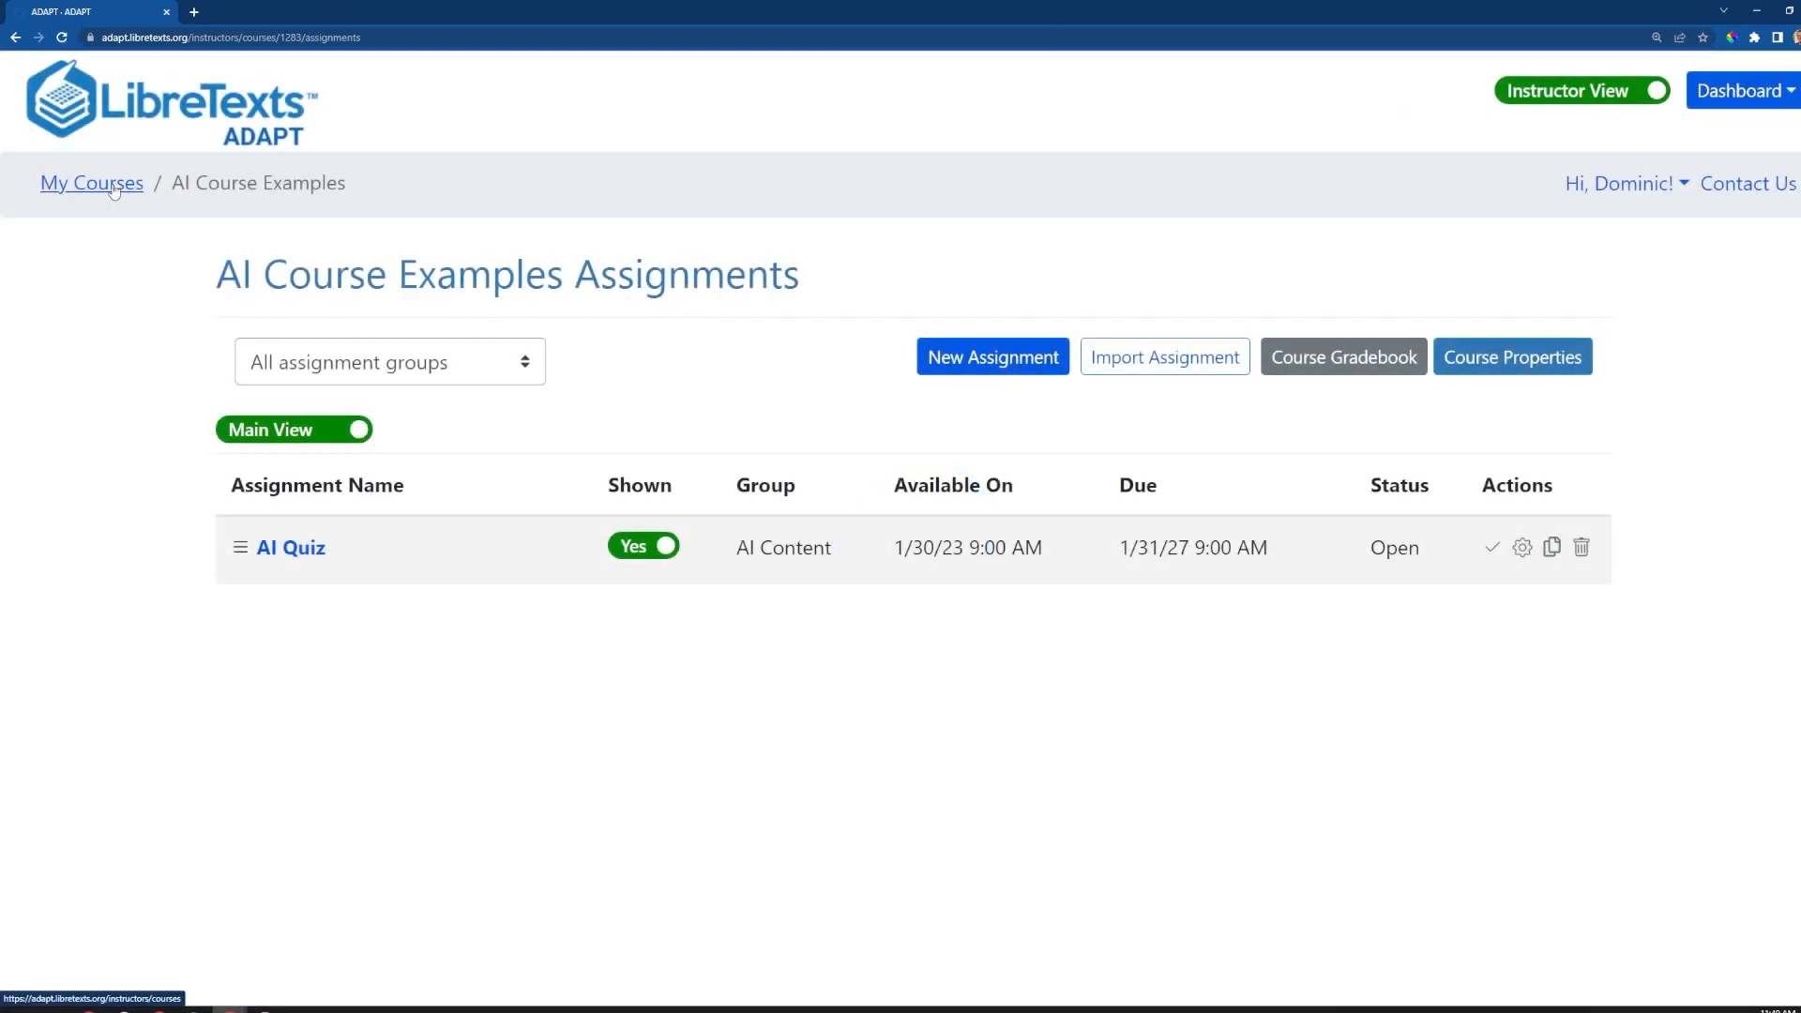
pyautogui.click(113, 191)
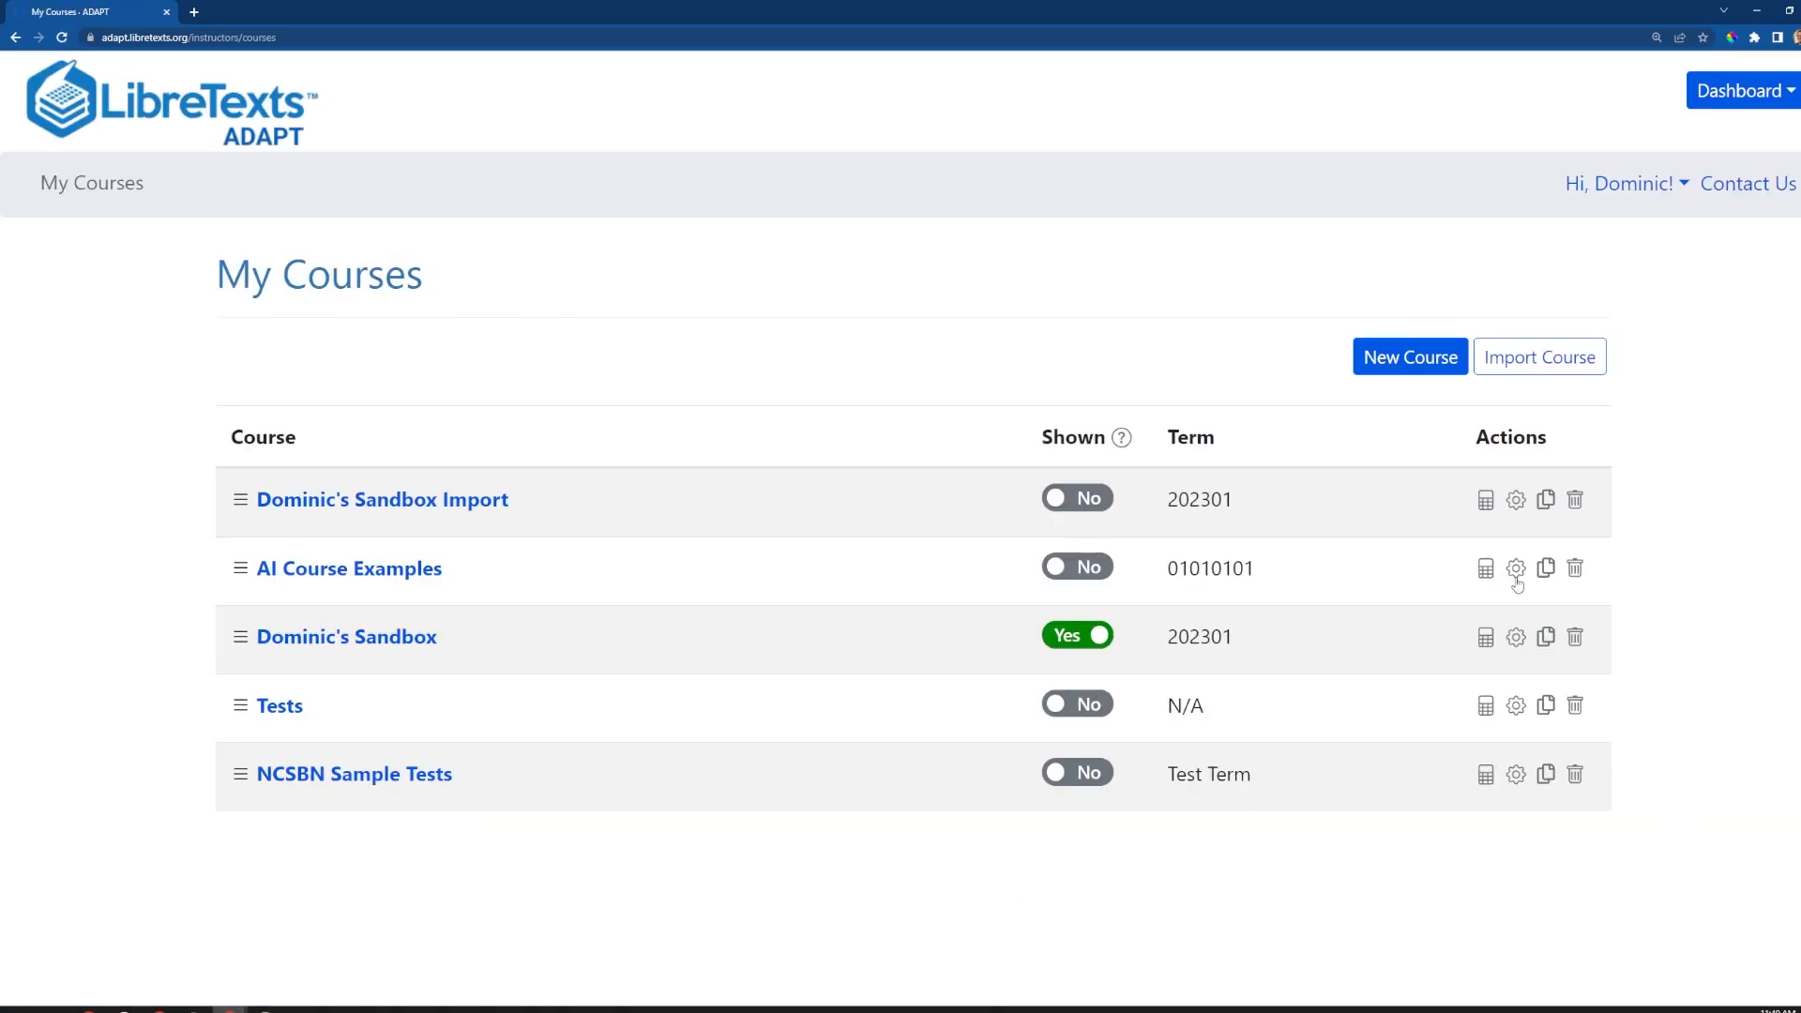
pyautogui.click(1517, 582)
pyautogui.scroll(-5, 676, 570)
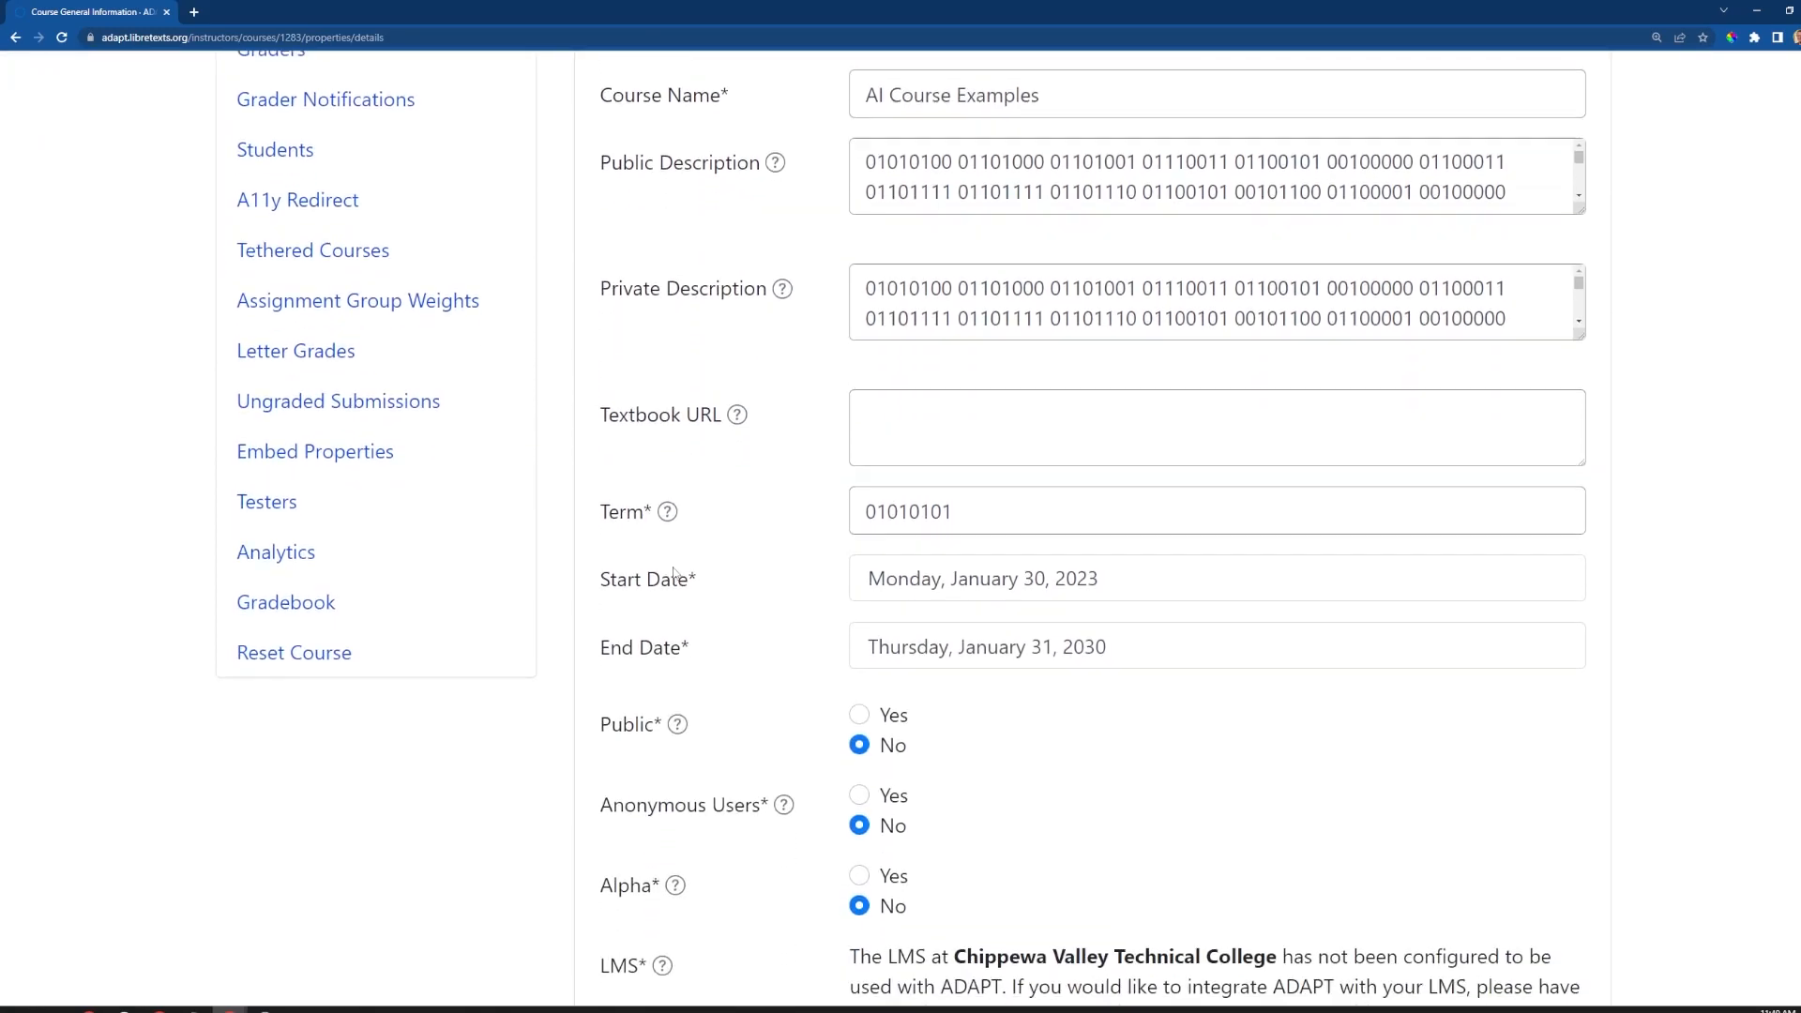
pyautogui.click(860, 678)
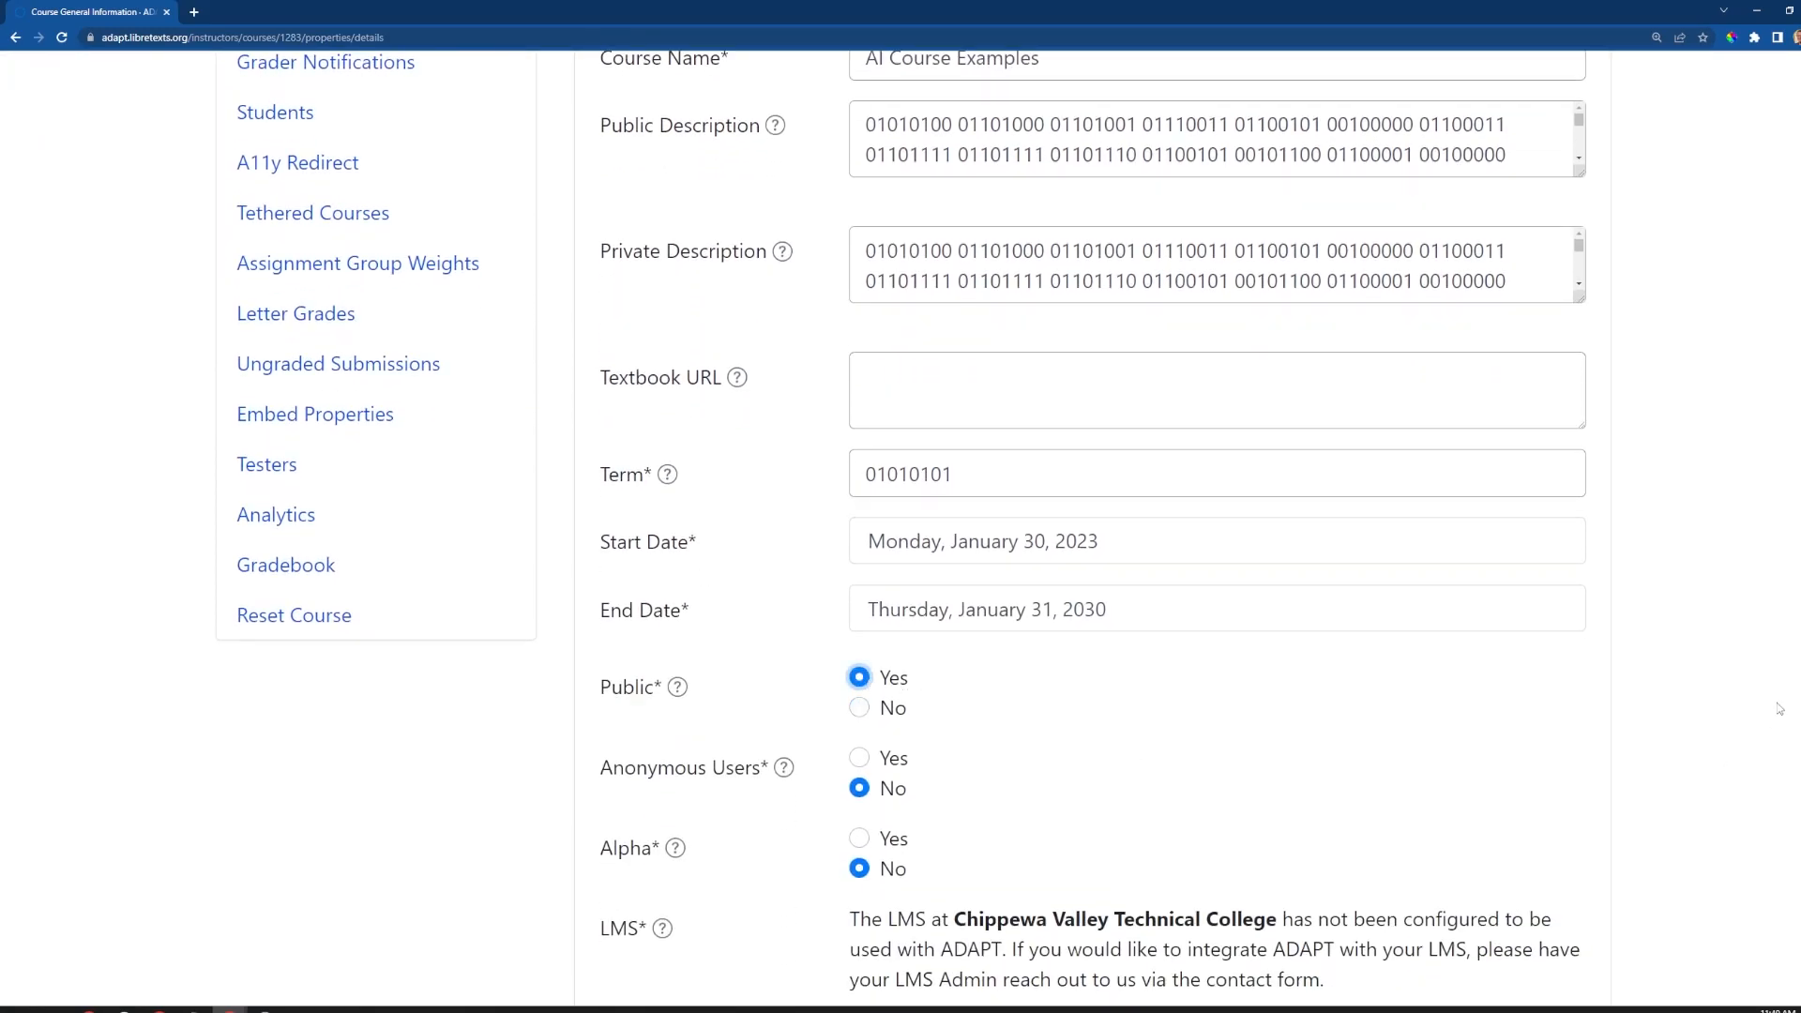
pyautogui.scroll(-2, 1648, 753)
pyautogui.scroll(-5, 1649, 753)
pyautogui.click(1553, 447)
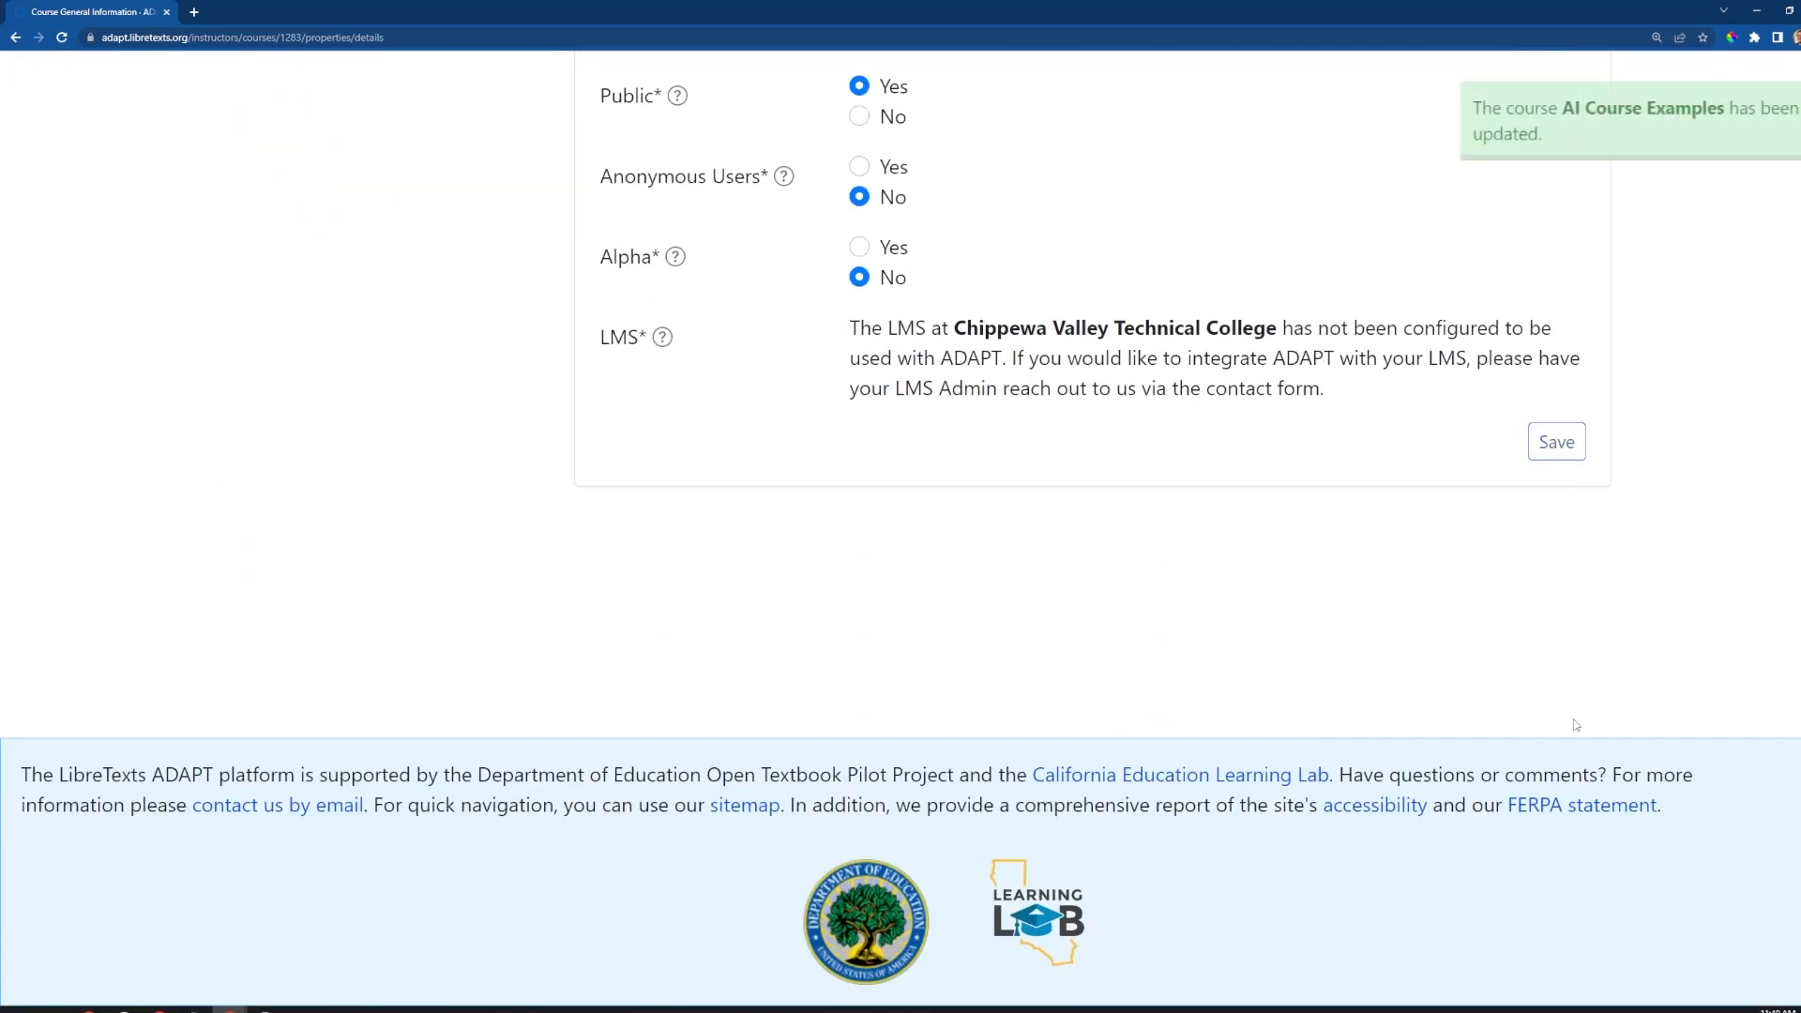
pyautogui.scroll(10, 1483, 638)
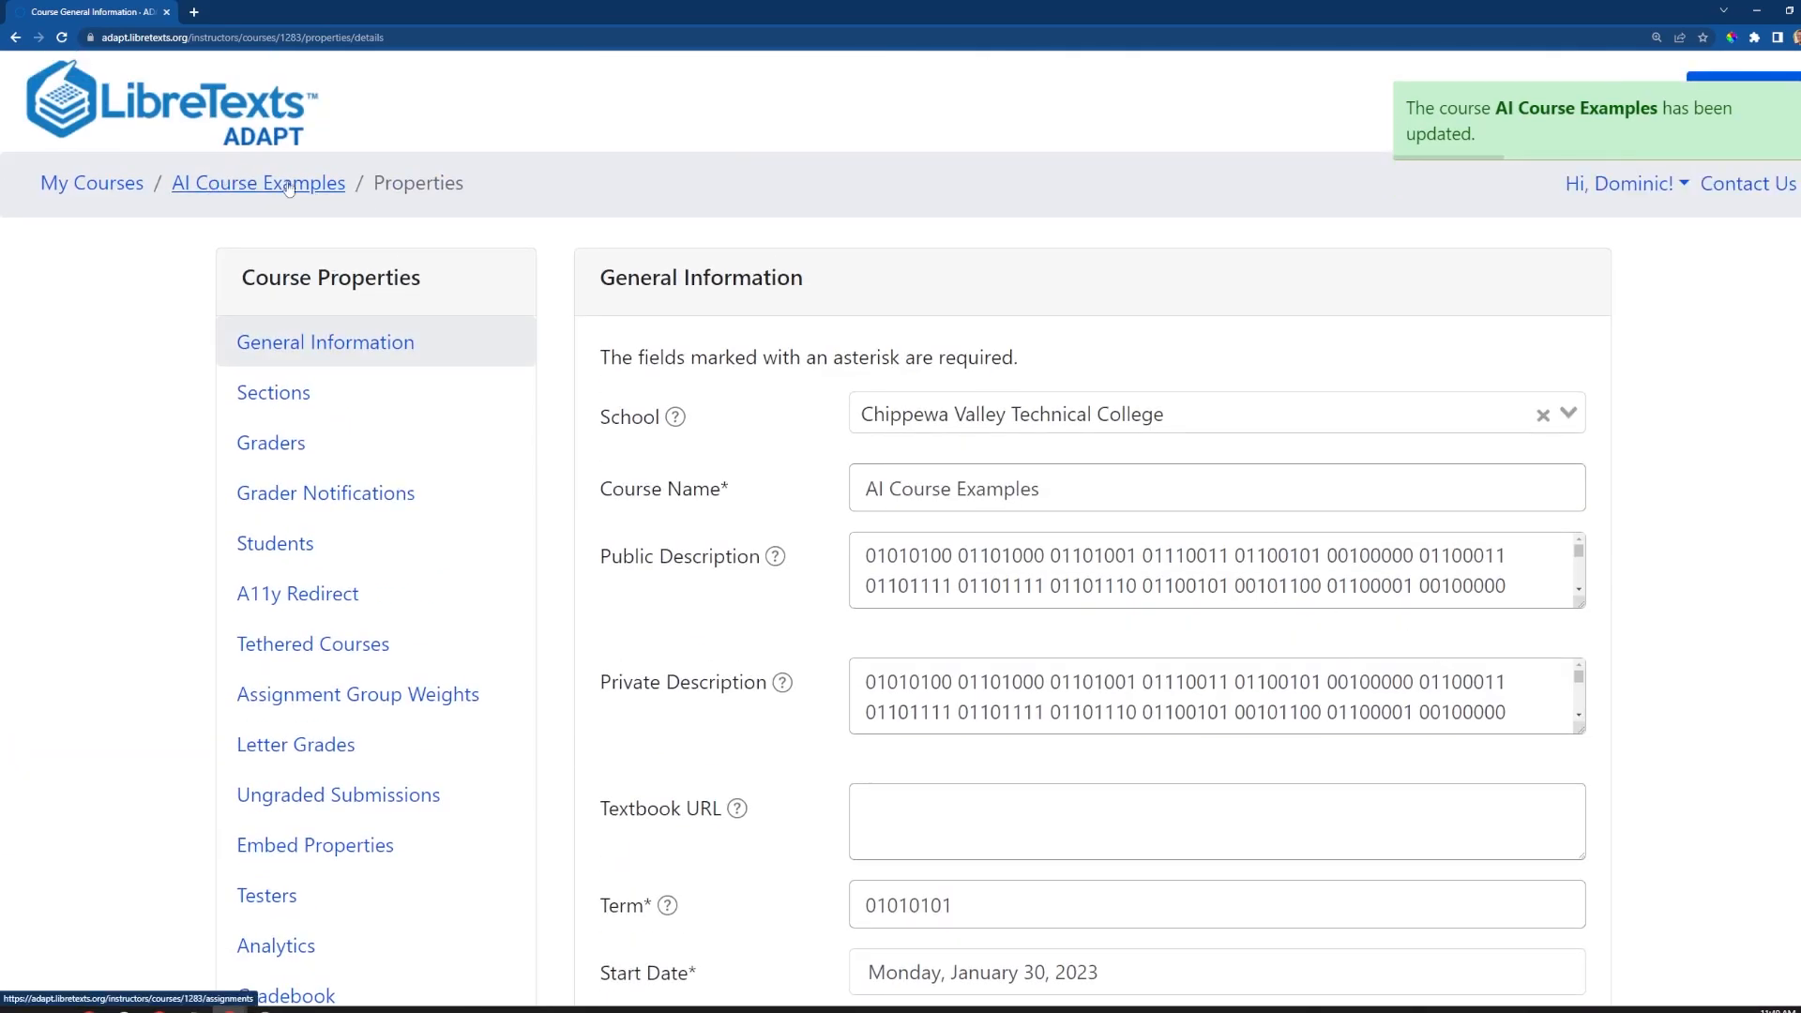
pyautogui.click(127, 190)
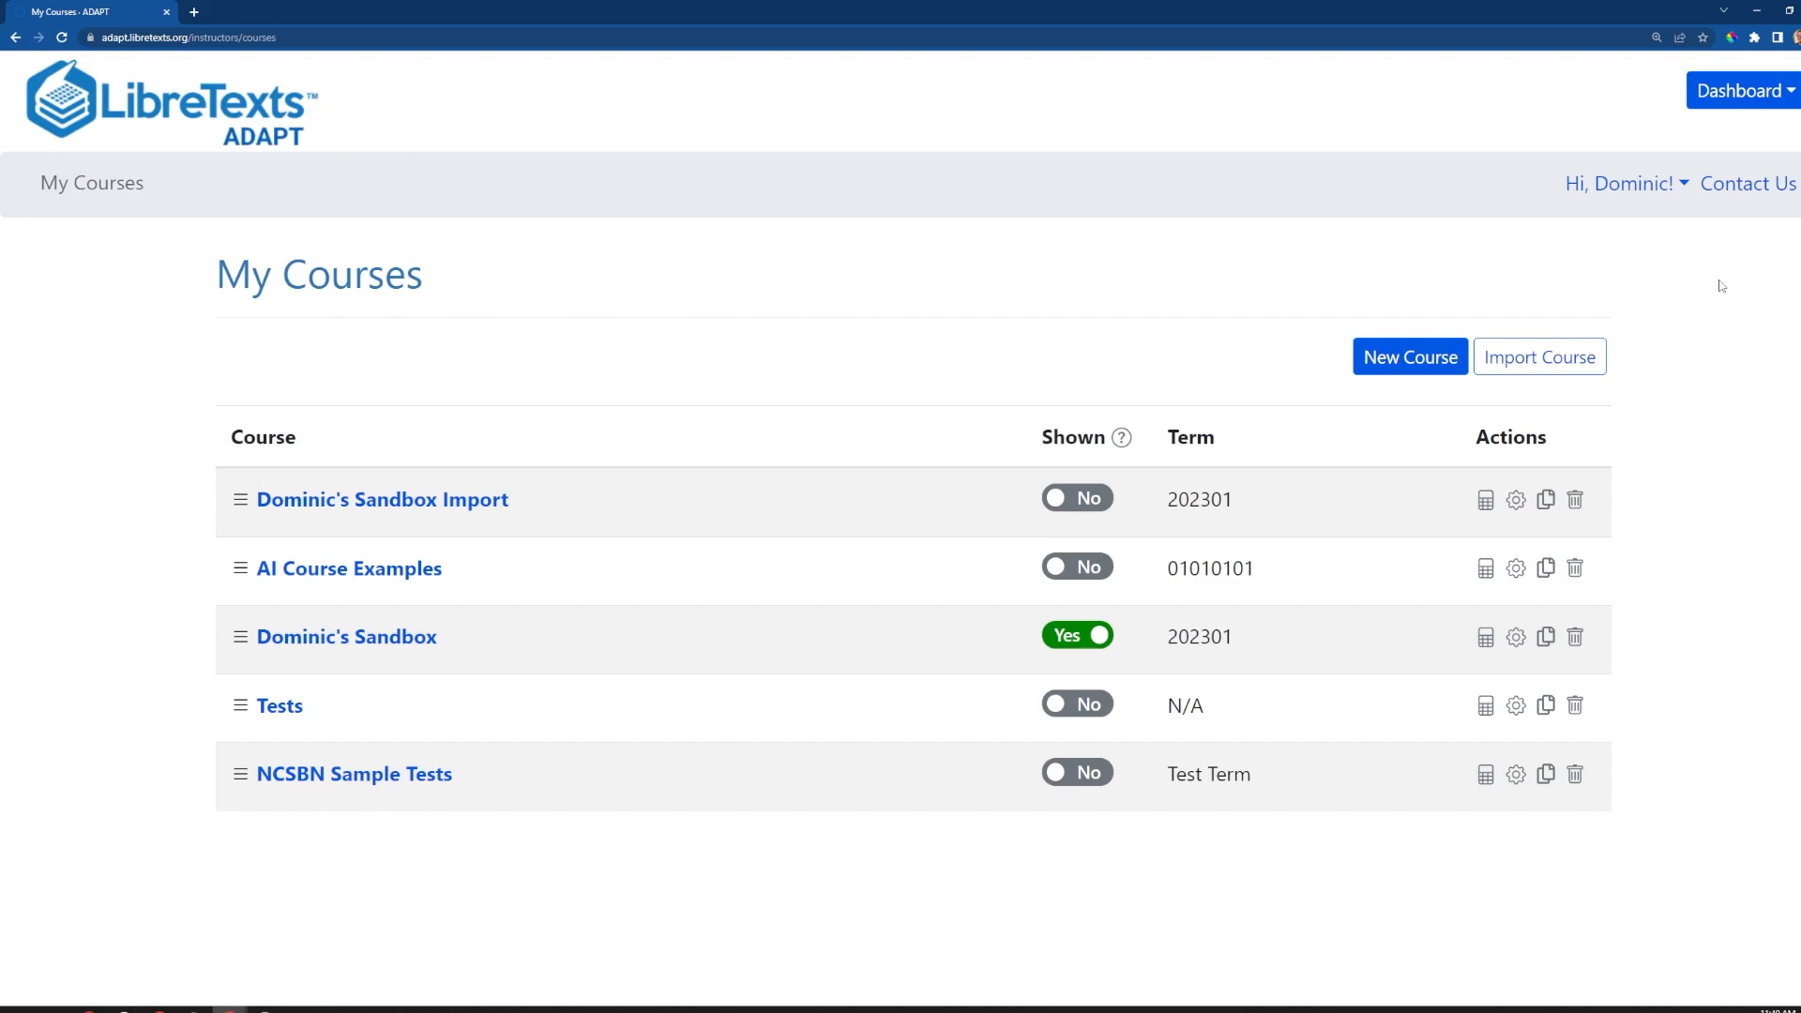
# Log out of the current account and log in with the NextGenRN instructor account
pyautogui.click(1682, 188)
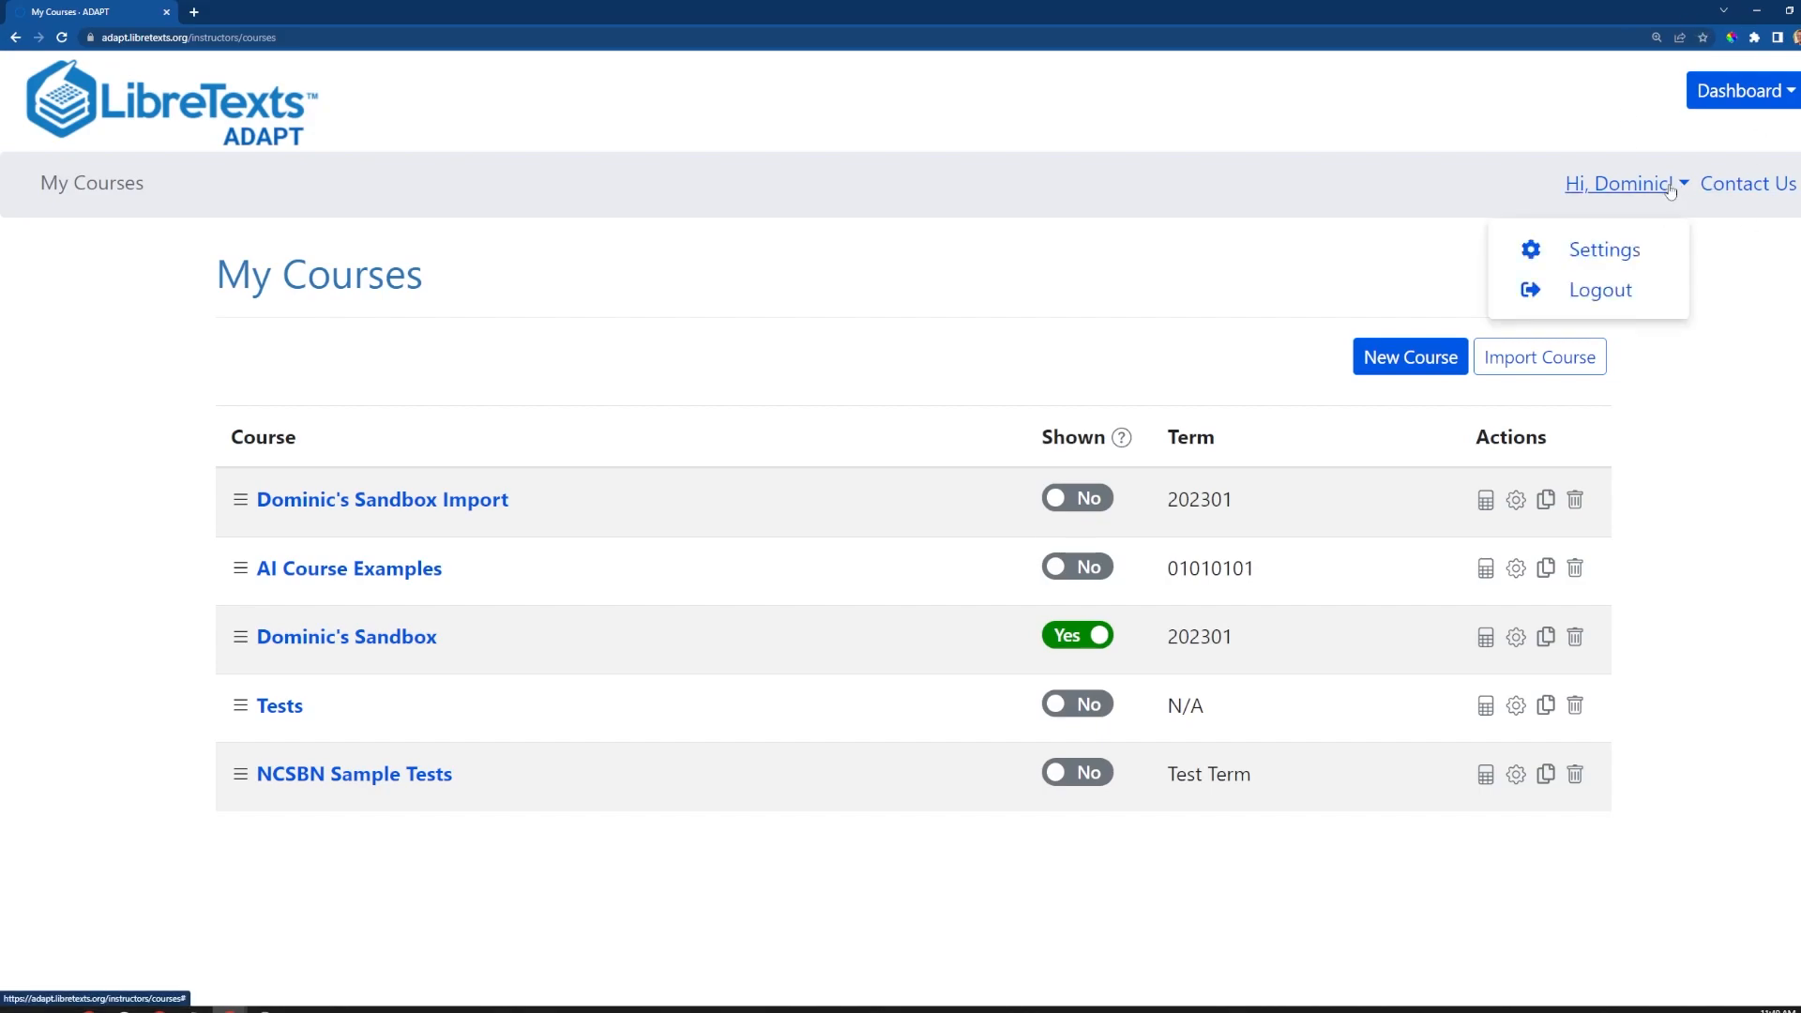
pyautogui.click(1613, 293)
pyautogui.click(1038, 514)
pyautogui.click(915, 610)
pyautogui.click(1138, 706)
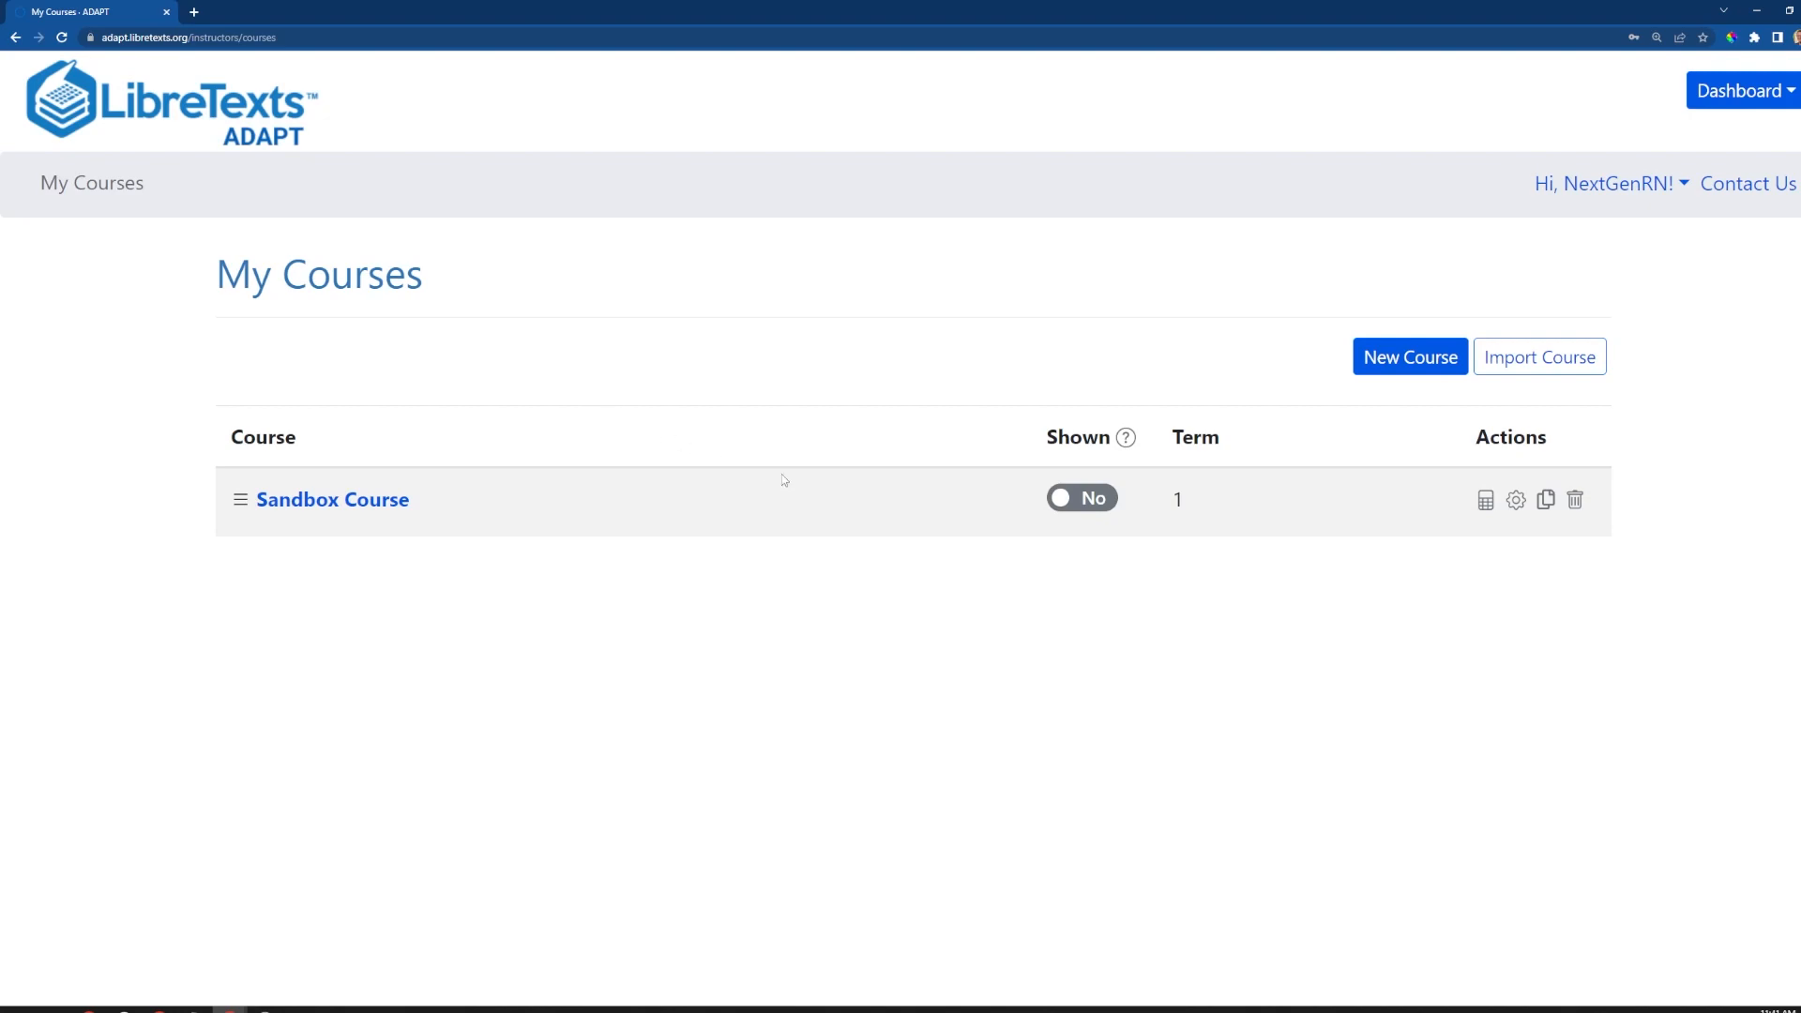
# Import the public AI Course Examples course into this account's course list
pyautogui.click(1559, 366)
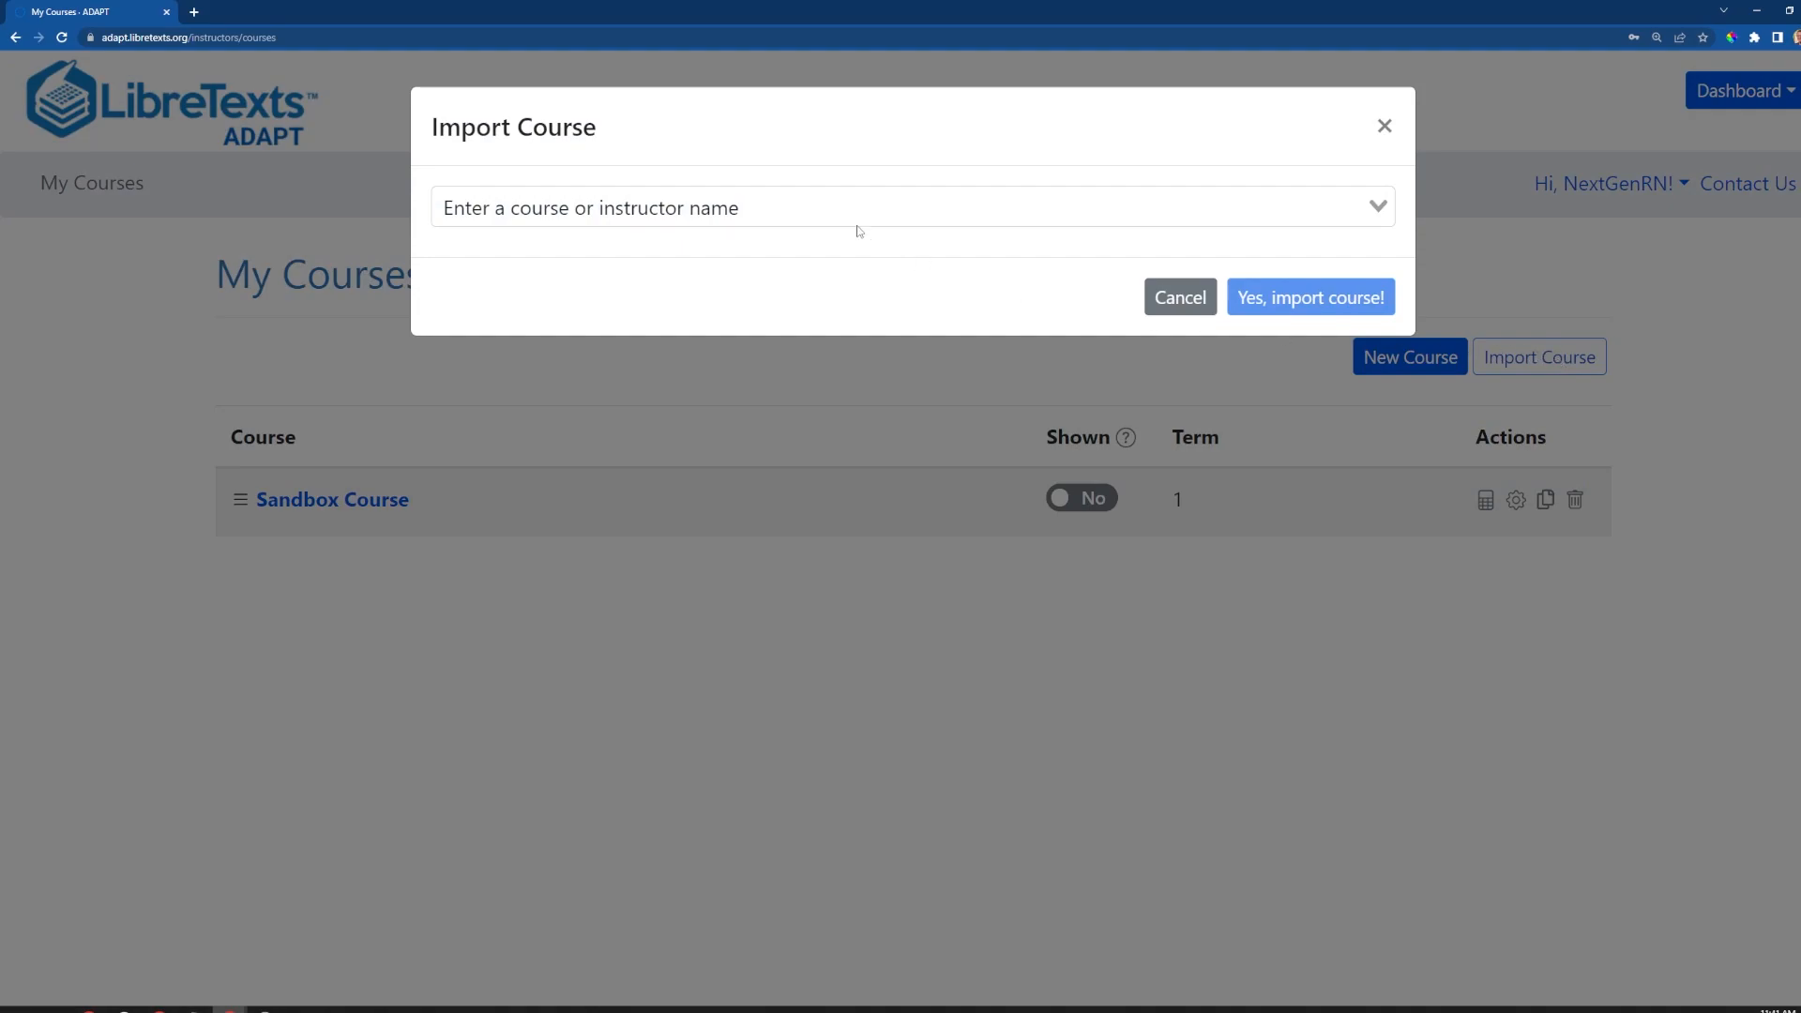
pyautogui.click(821, 208)
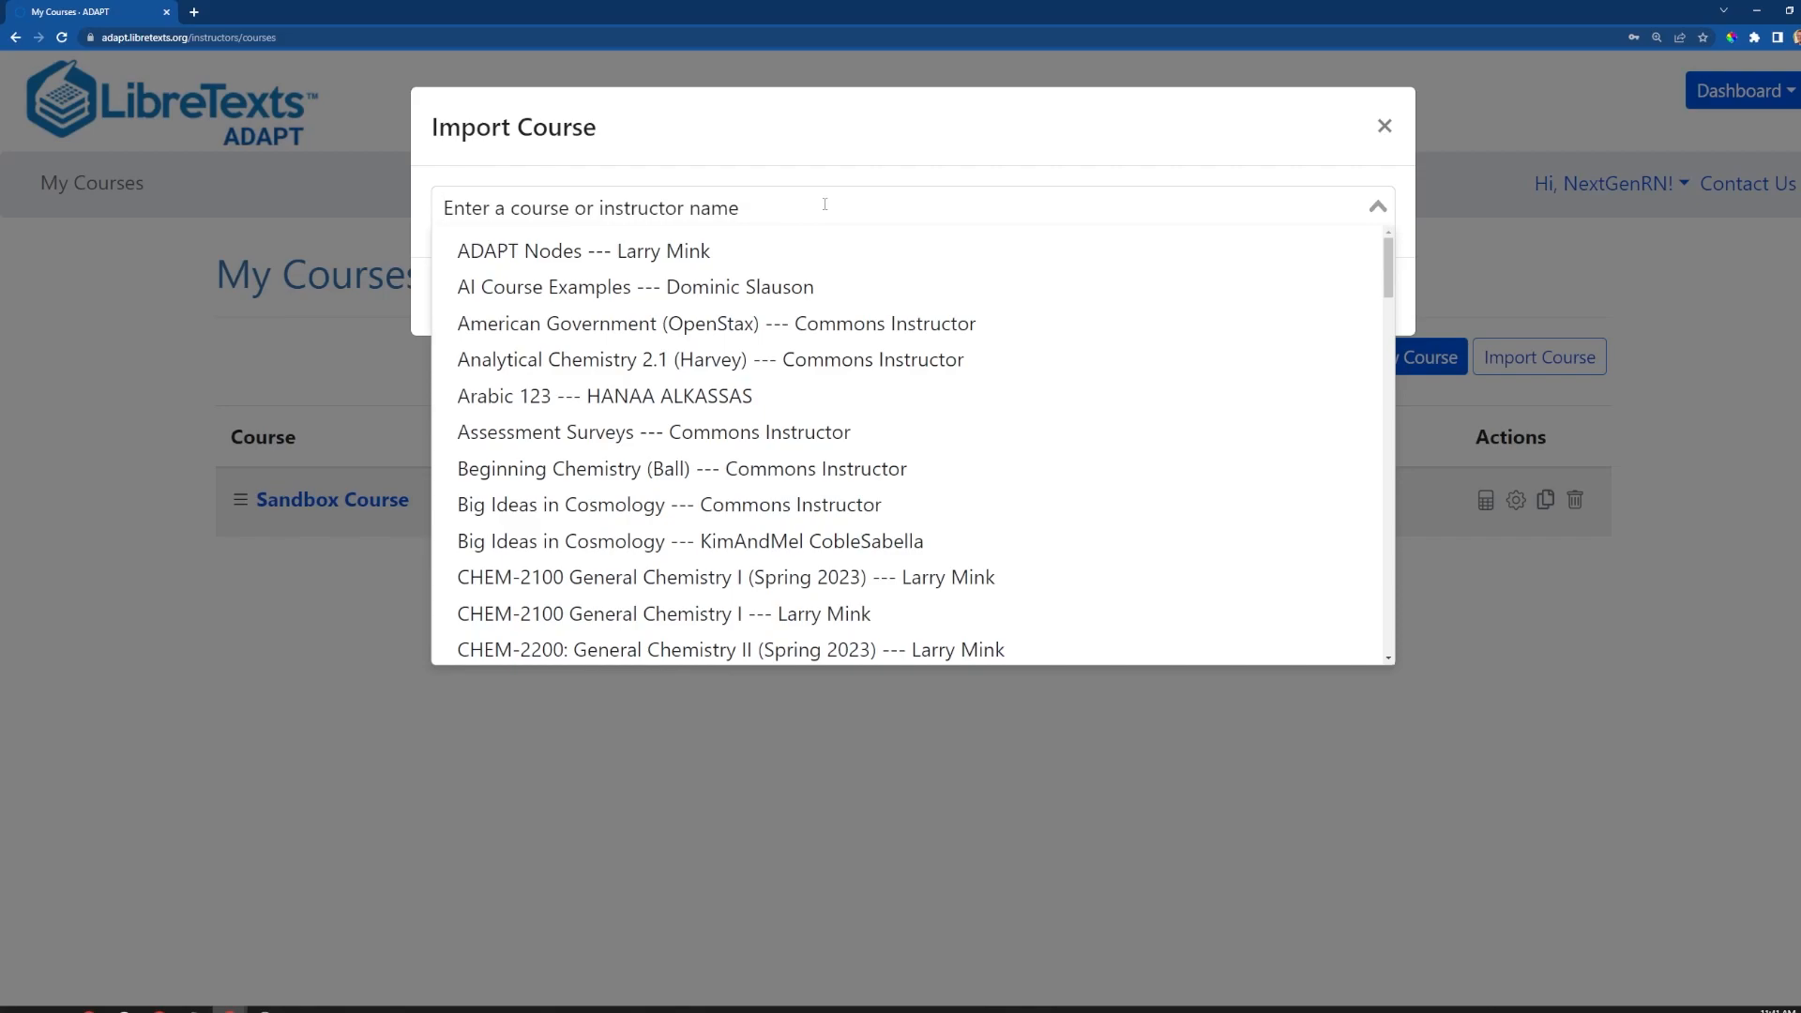
pyautogui.click(515, 296)
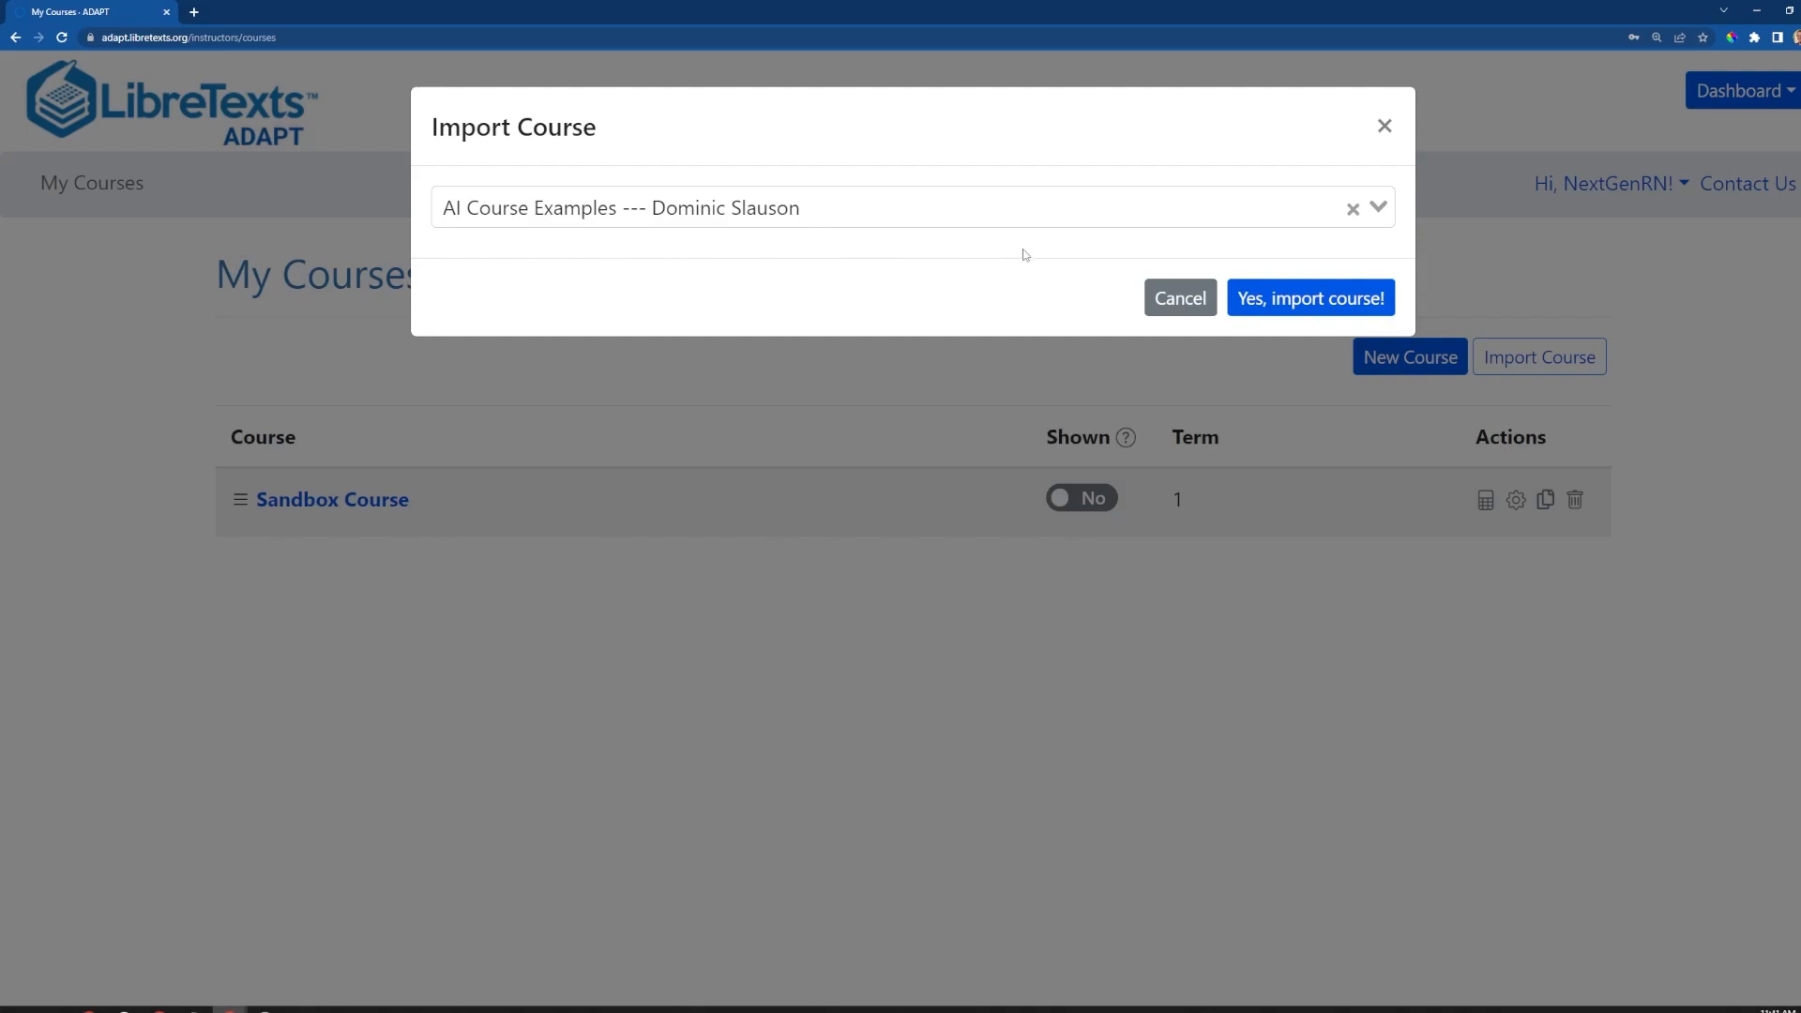
pyautogui.click(1291, 309)
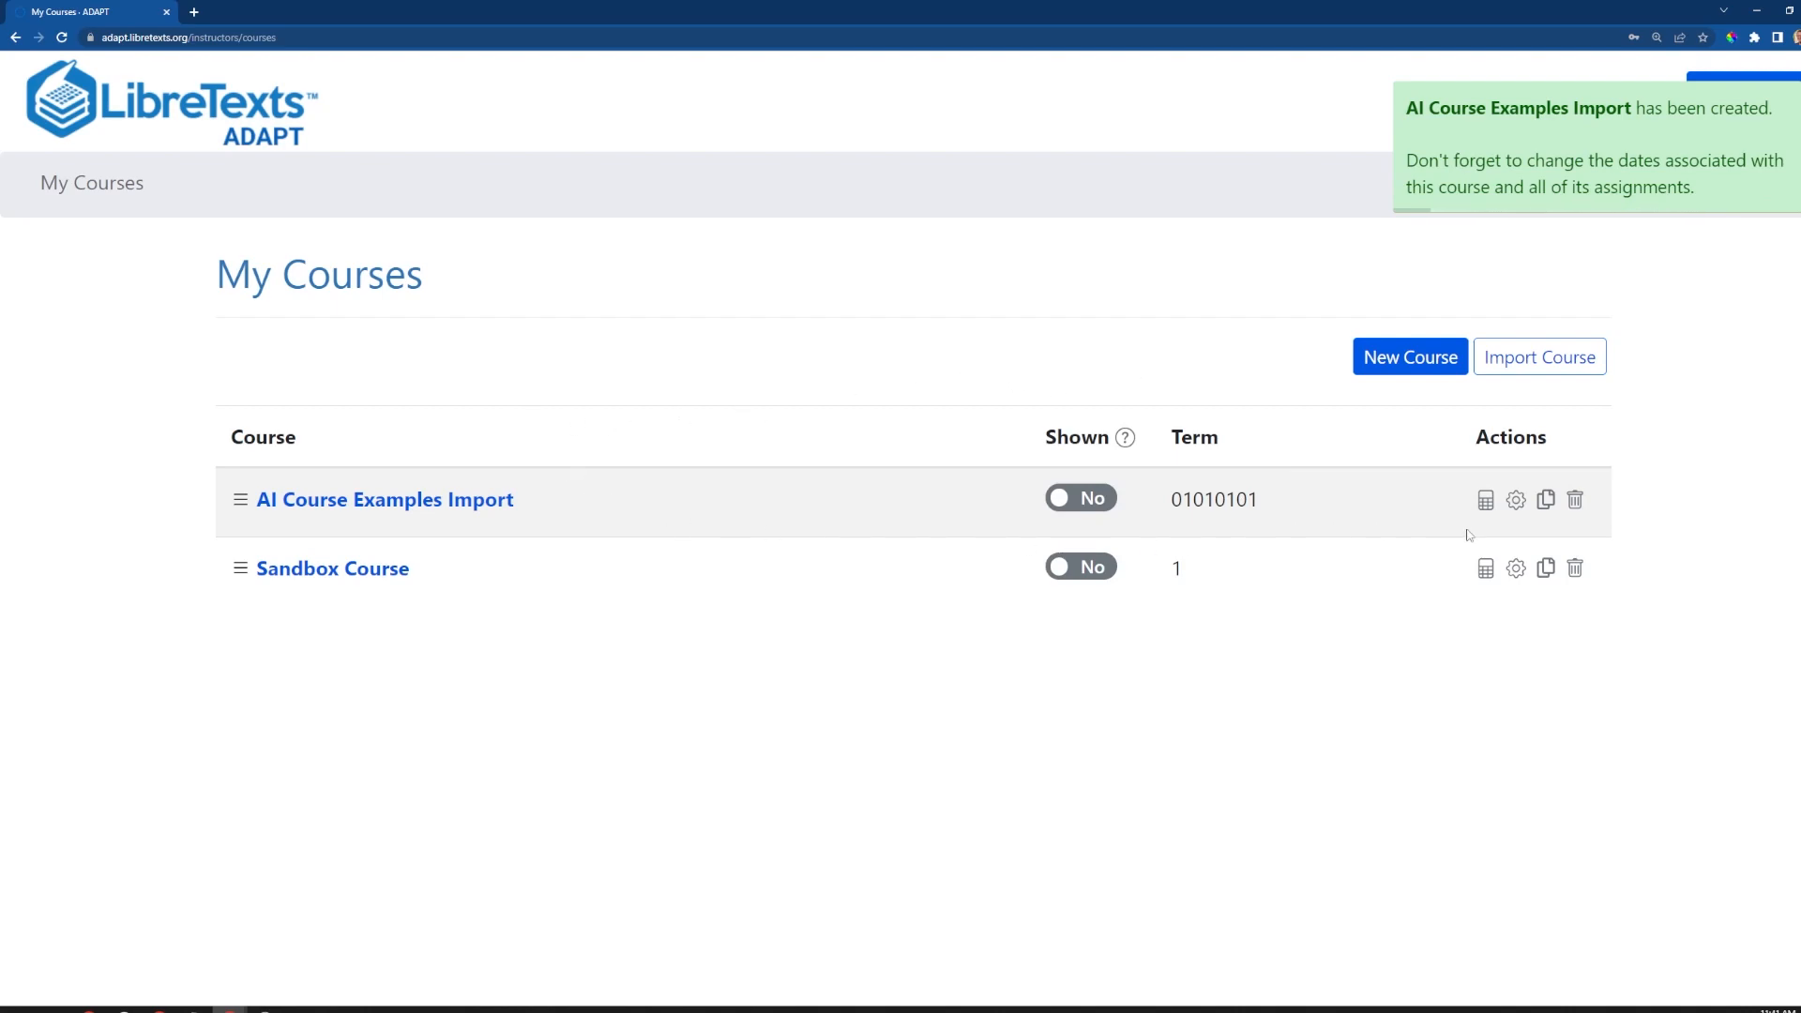
# Review the general information of the AI Course Examples Import course
pyautogui.click(1517, 501)
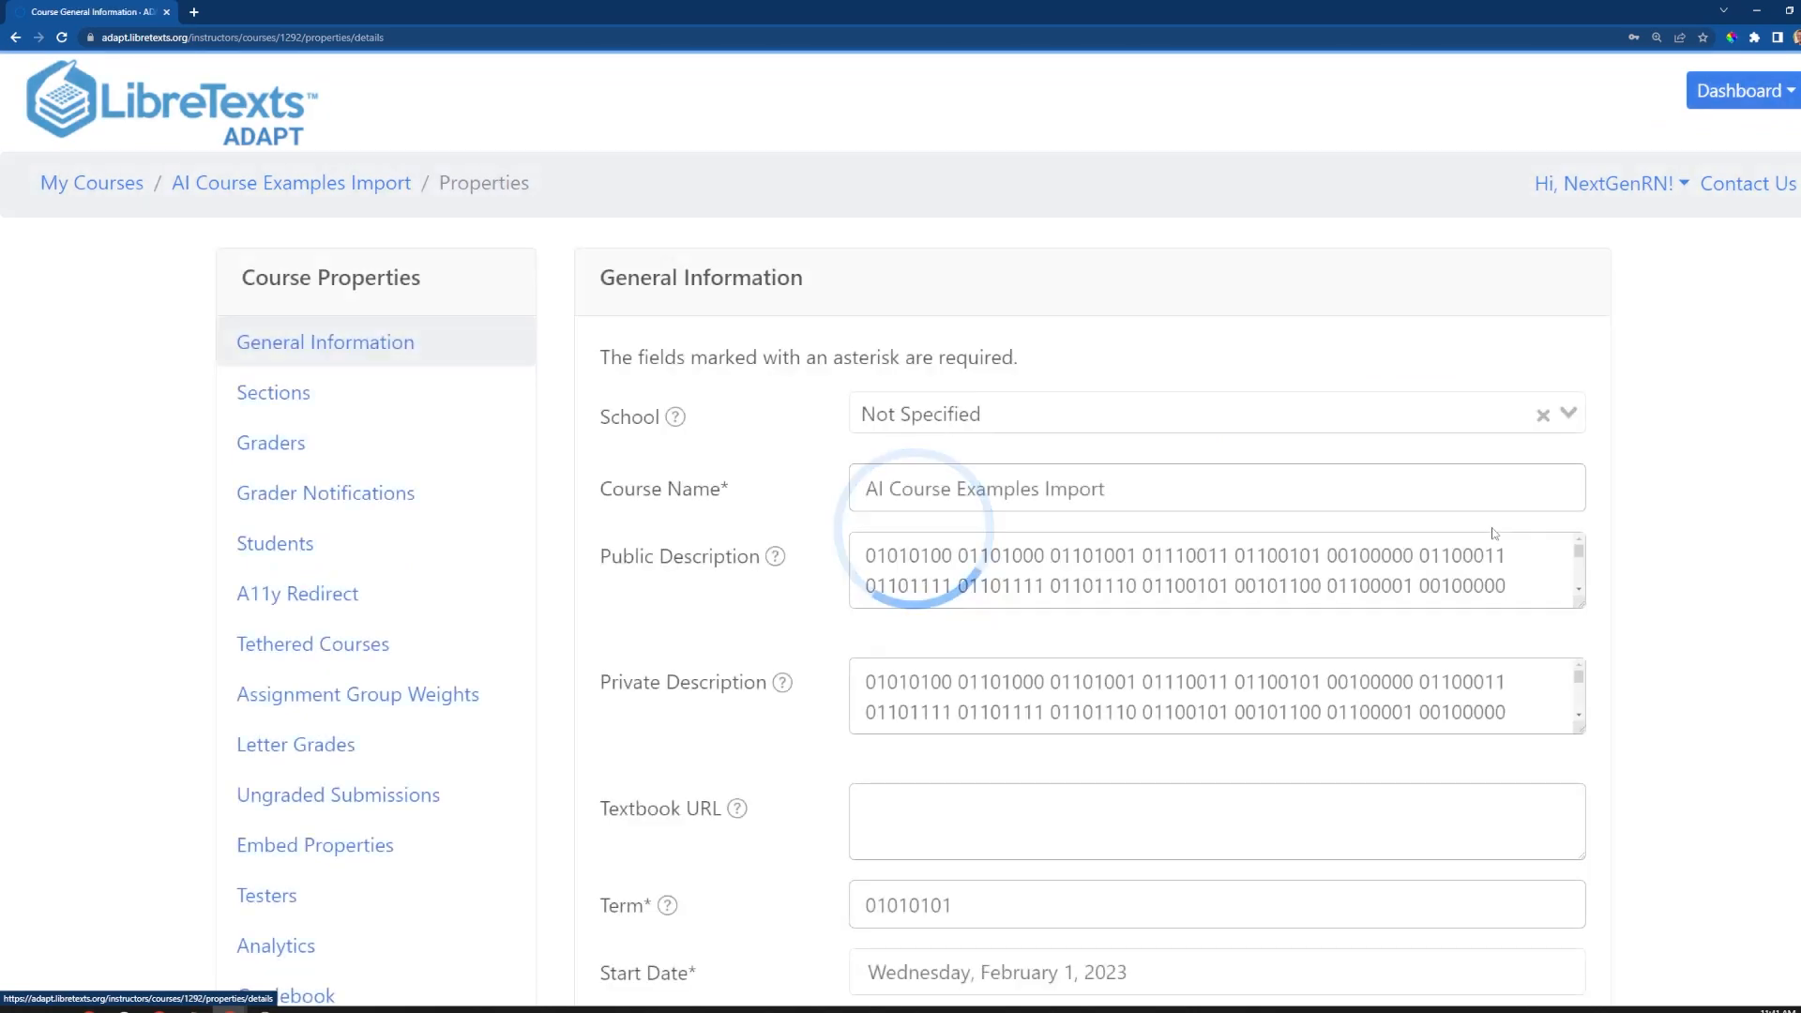
pyautogui.scroll(-5, 1388, 545)
pyautogui.scroll(5, 1388, 545)
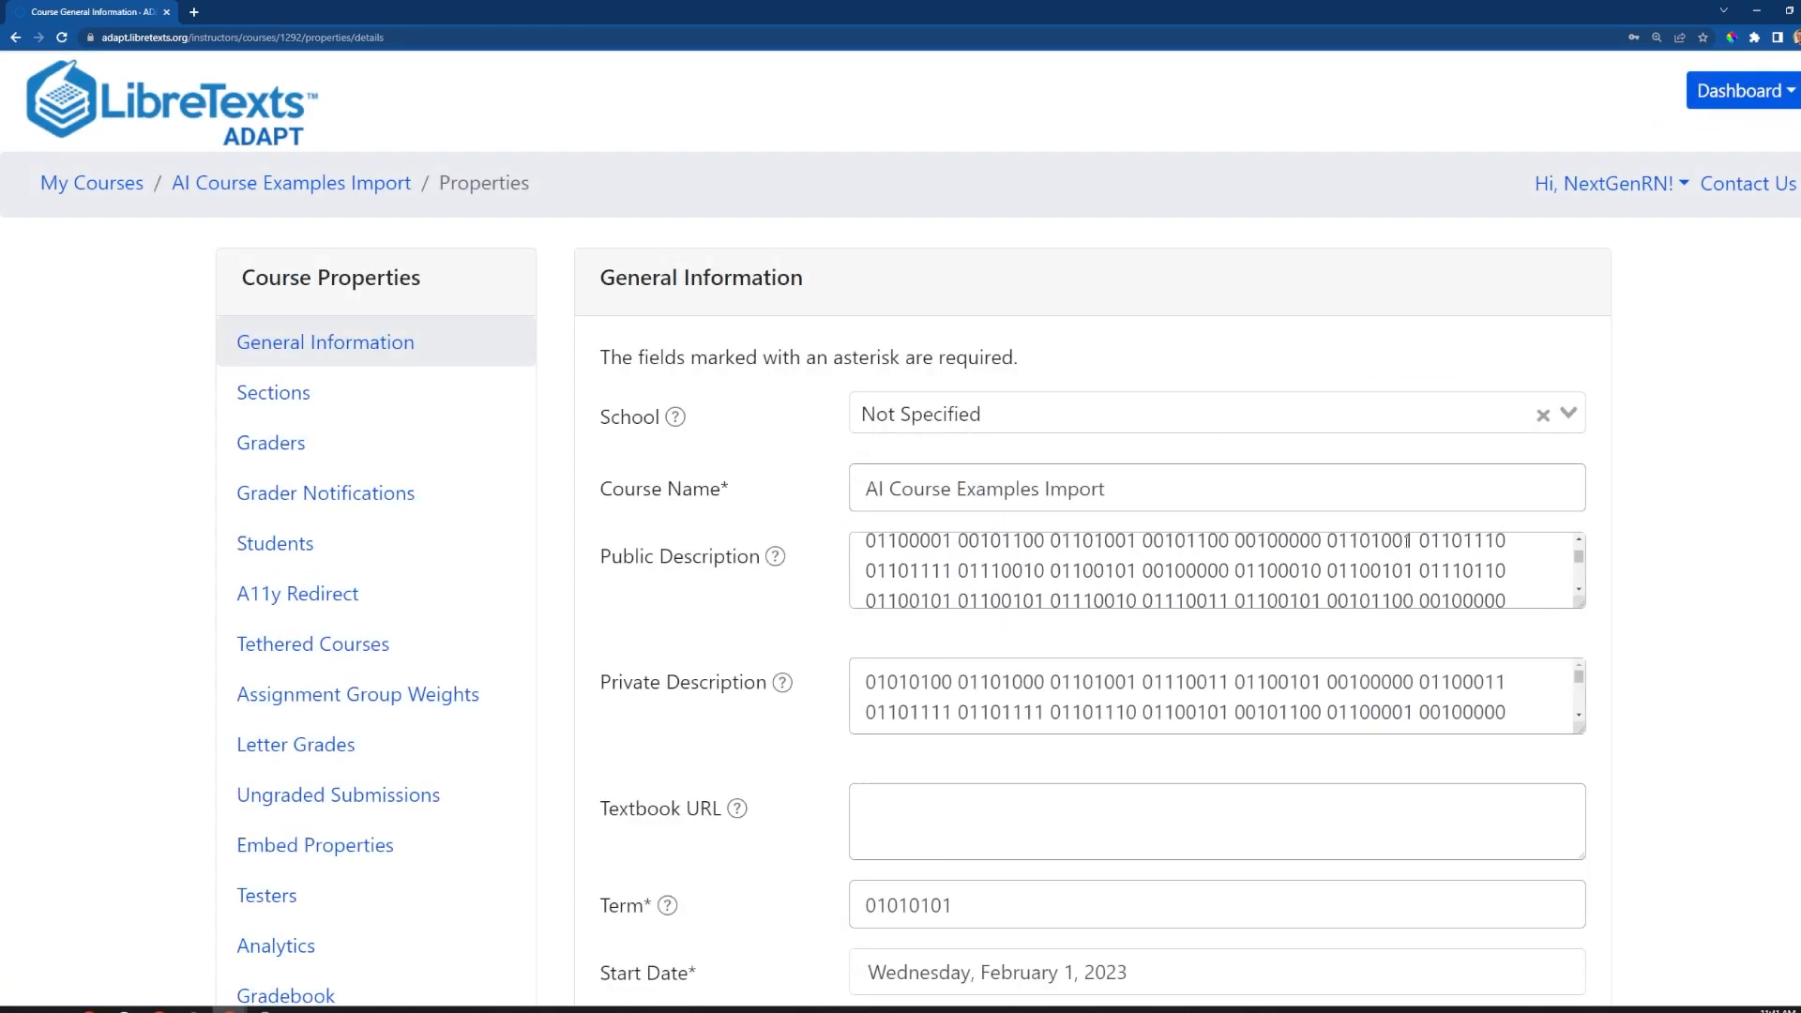
# Open the AI Quiz assignment in the AI Course Examples Import course to examine its questions
pyautogui.click(15, 38)
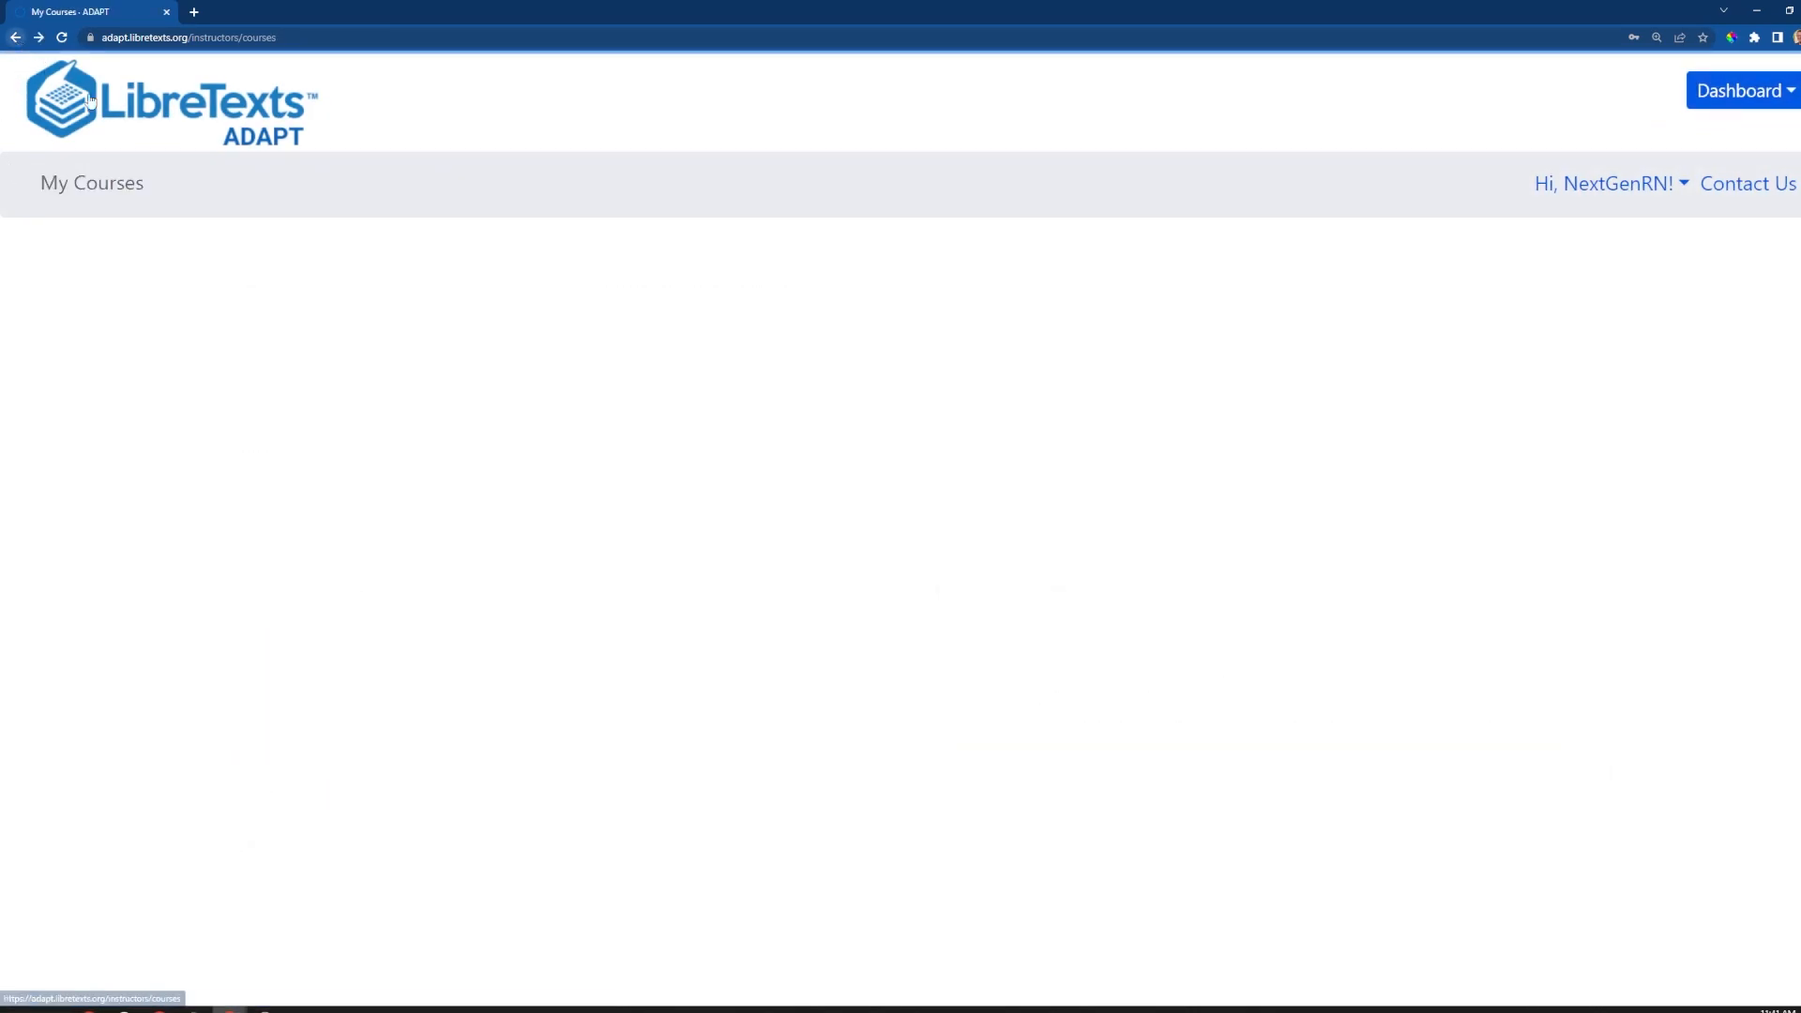
pyautogui.click(395, 506)
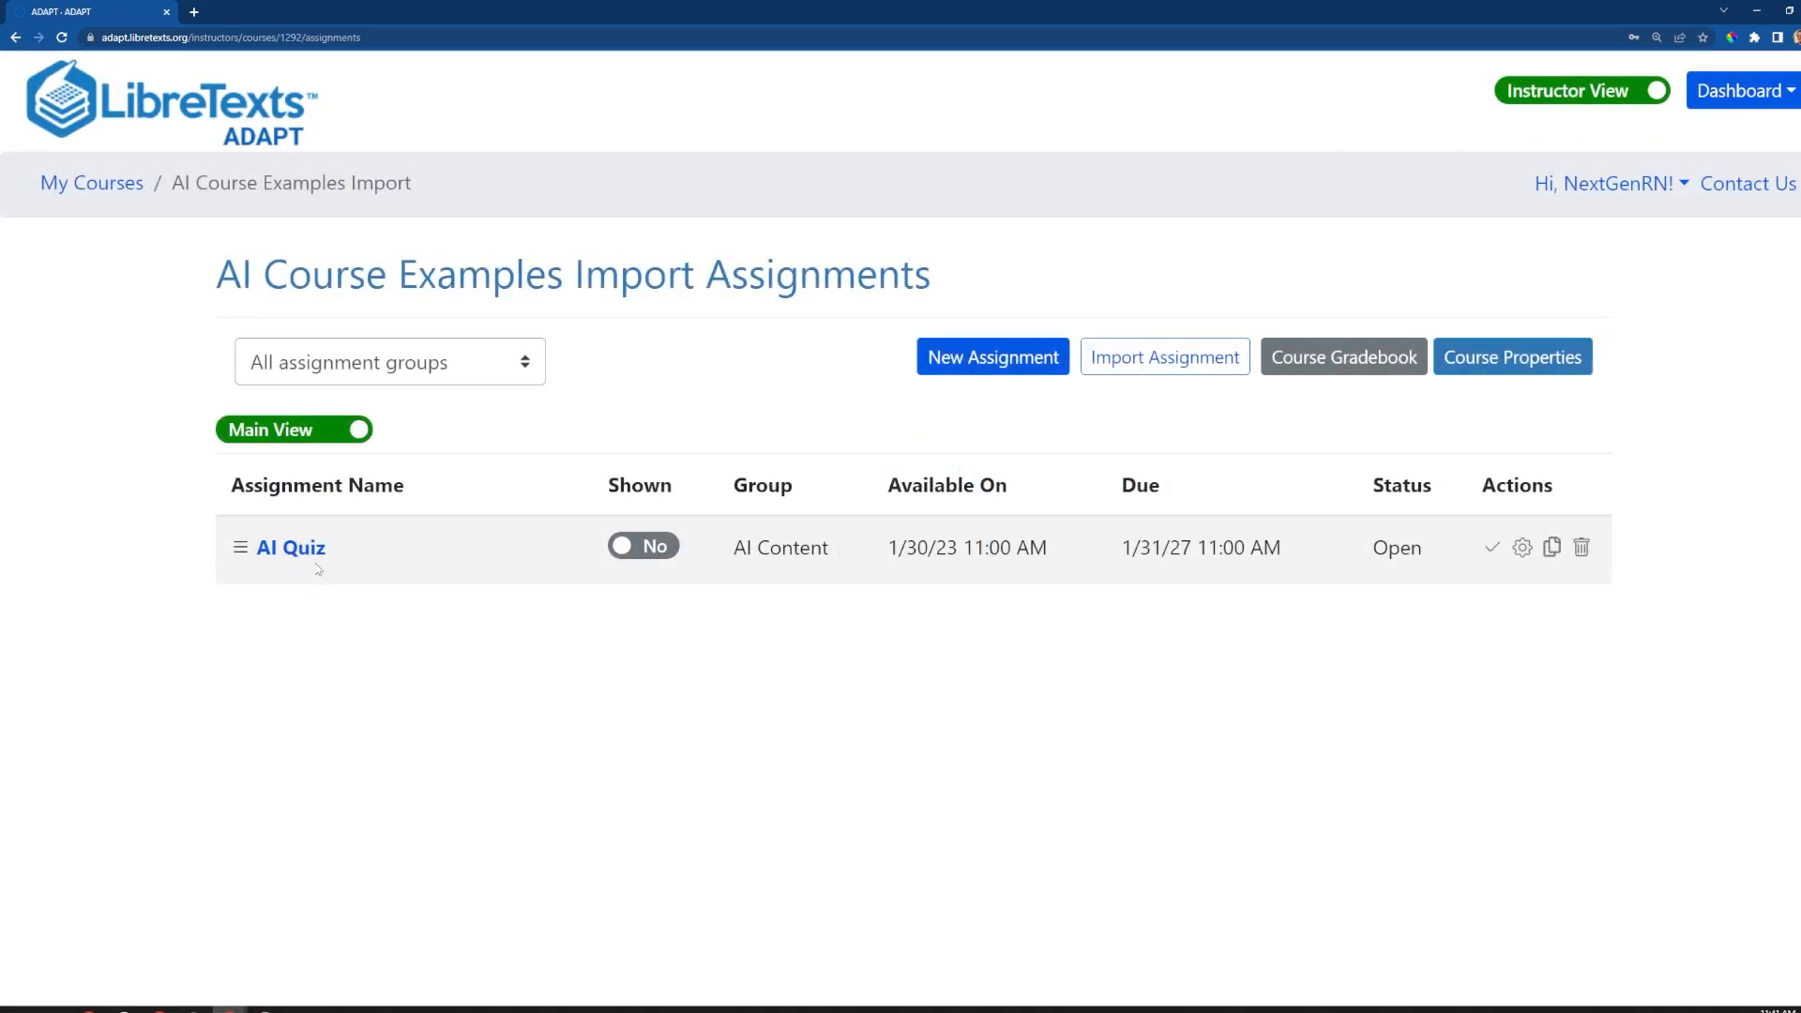
pyautogui.click(290, 552)
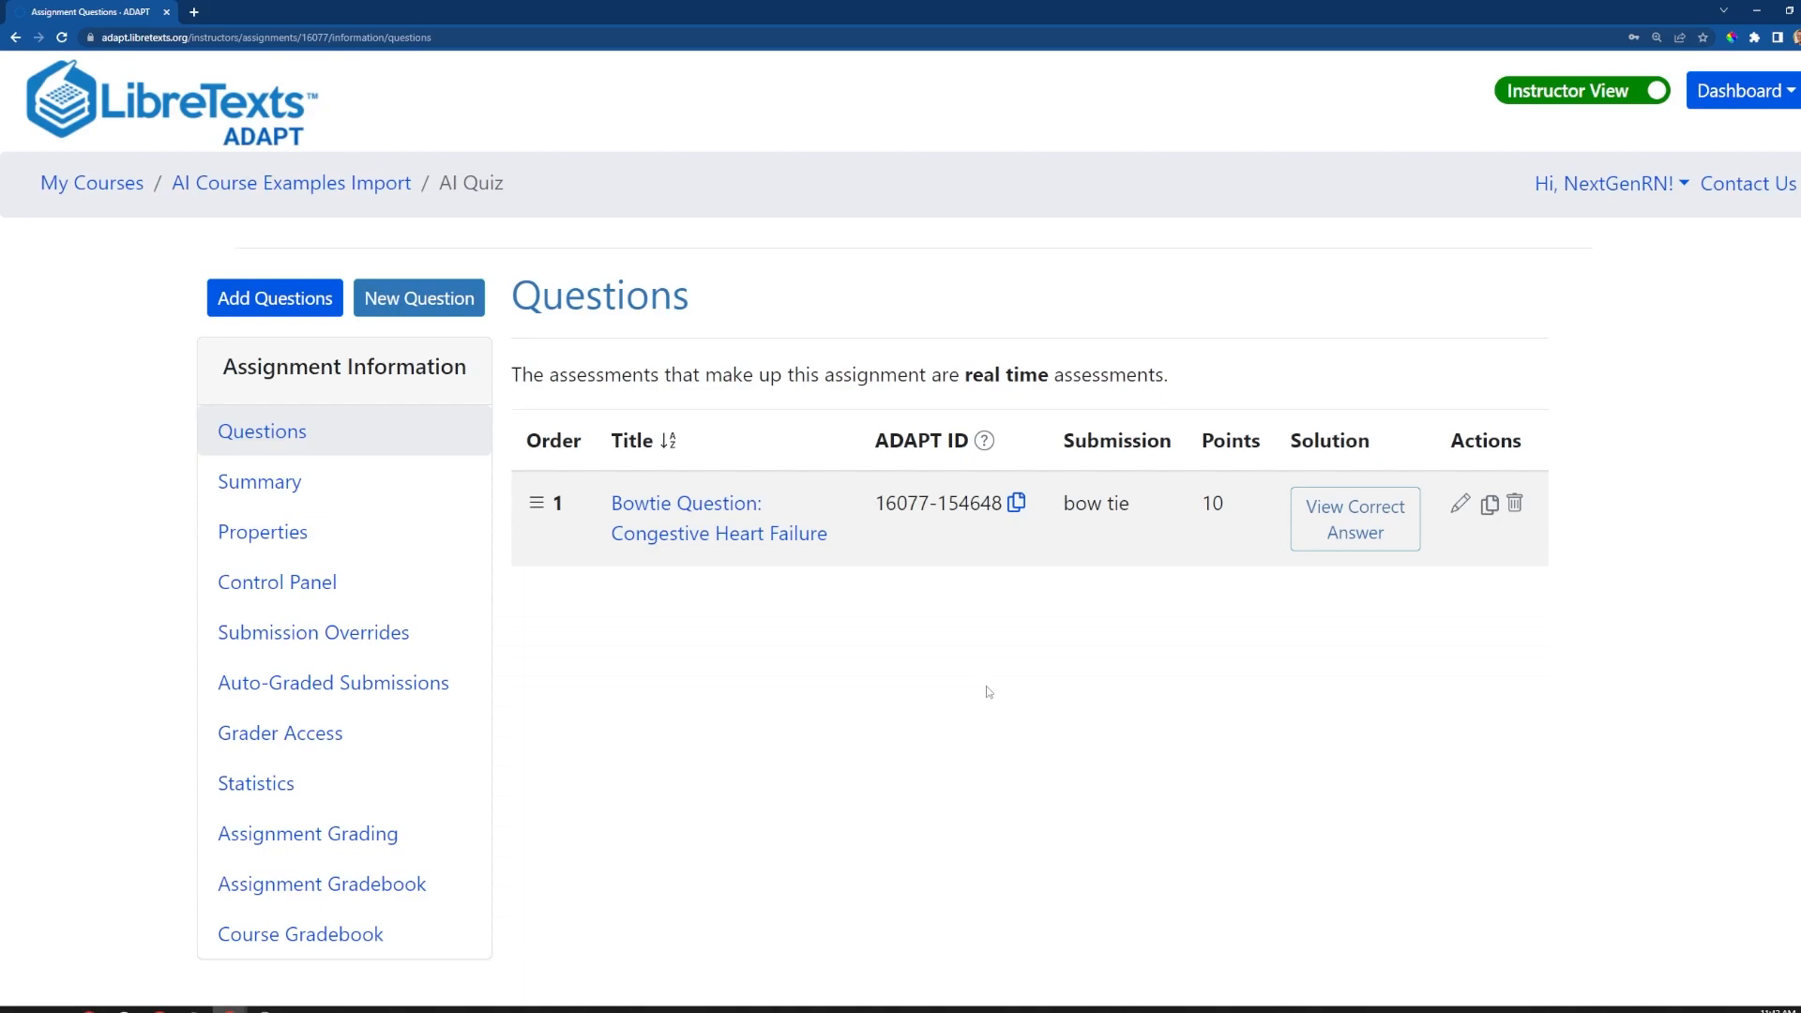
# Try to edit the Bowtie congestive heart failure question in the AI Quiz assignment of the AI Course Examples Import course
pyautogui.click(18, 38)
pyautogui.click(18, 38)
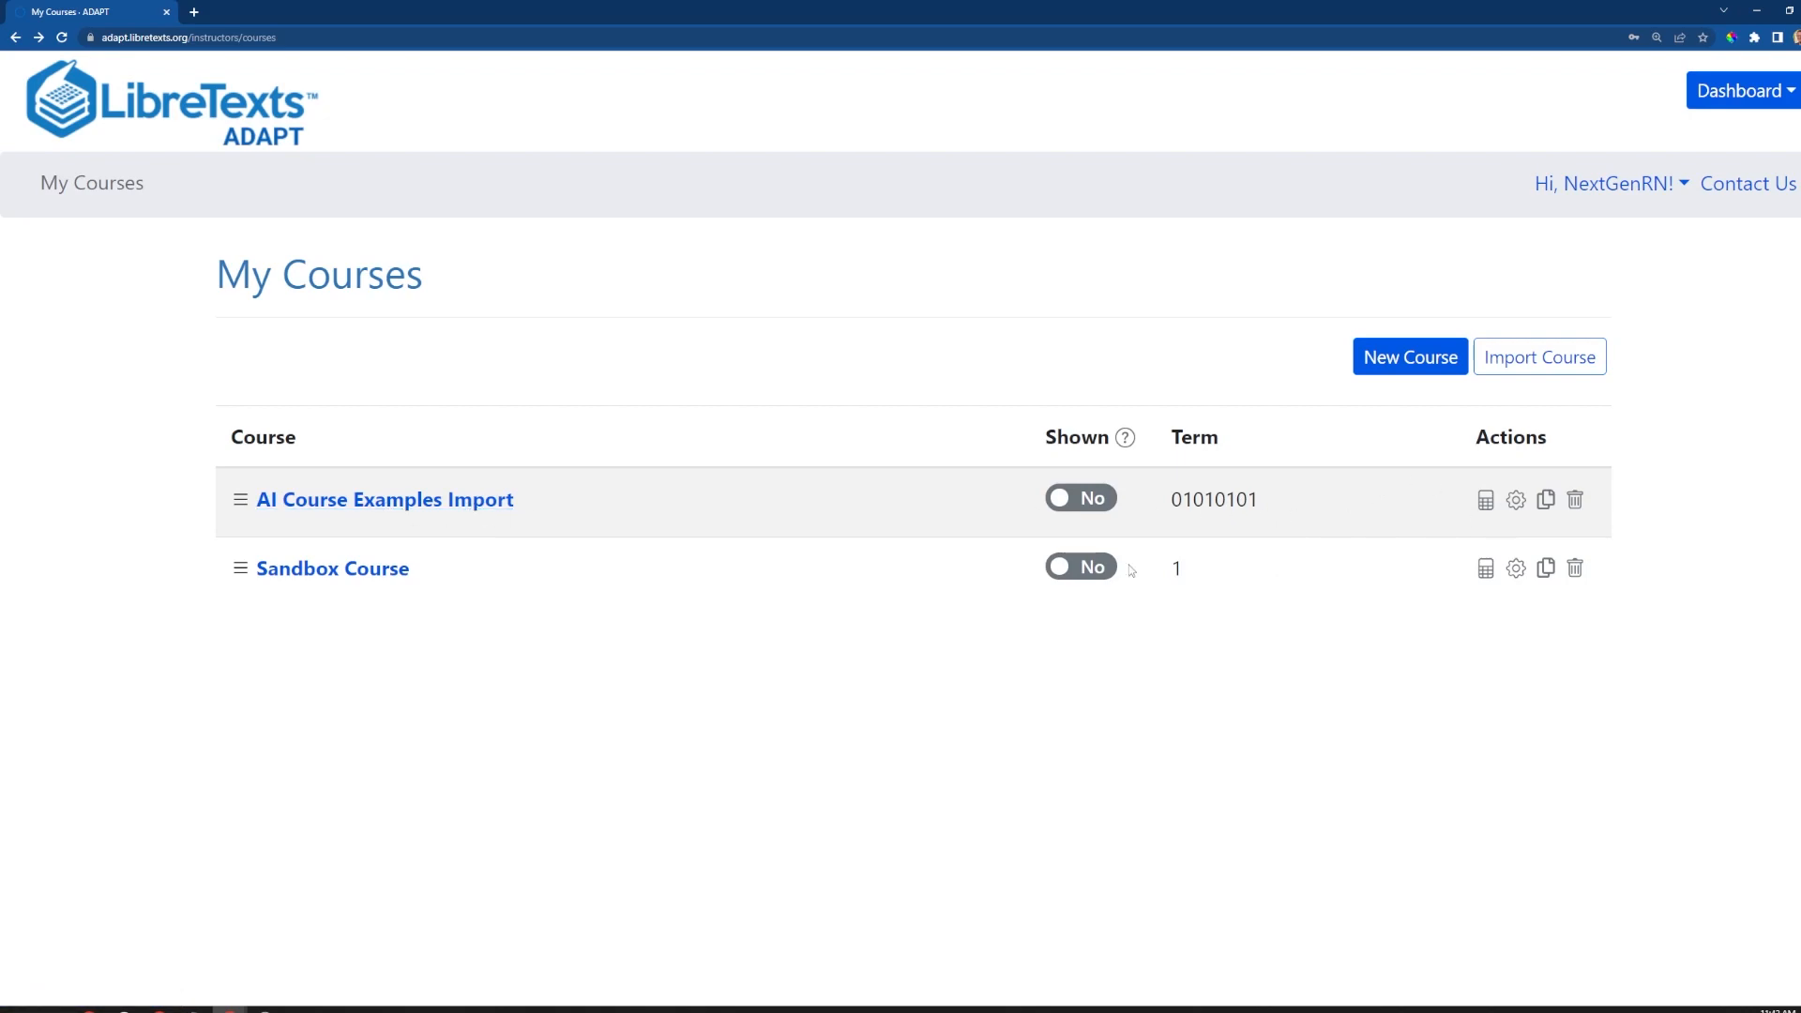
pyautogui.click(436, 503)
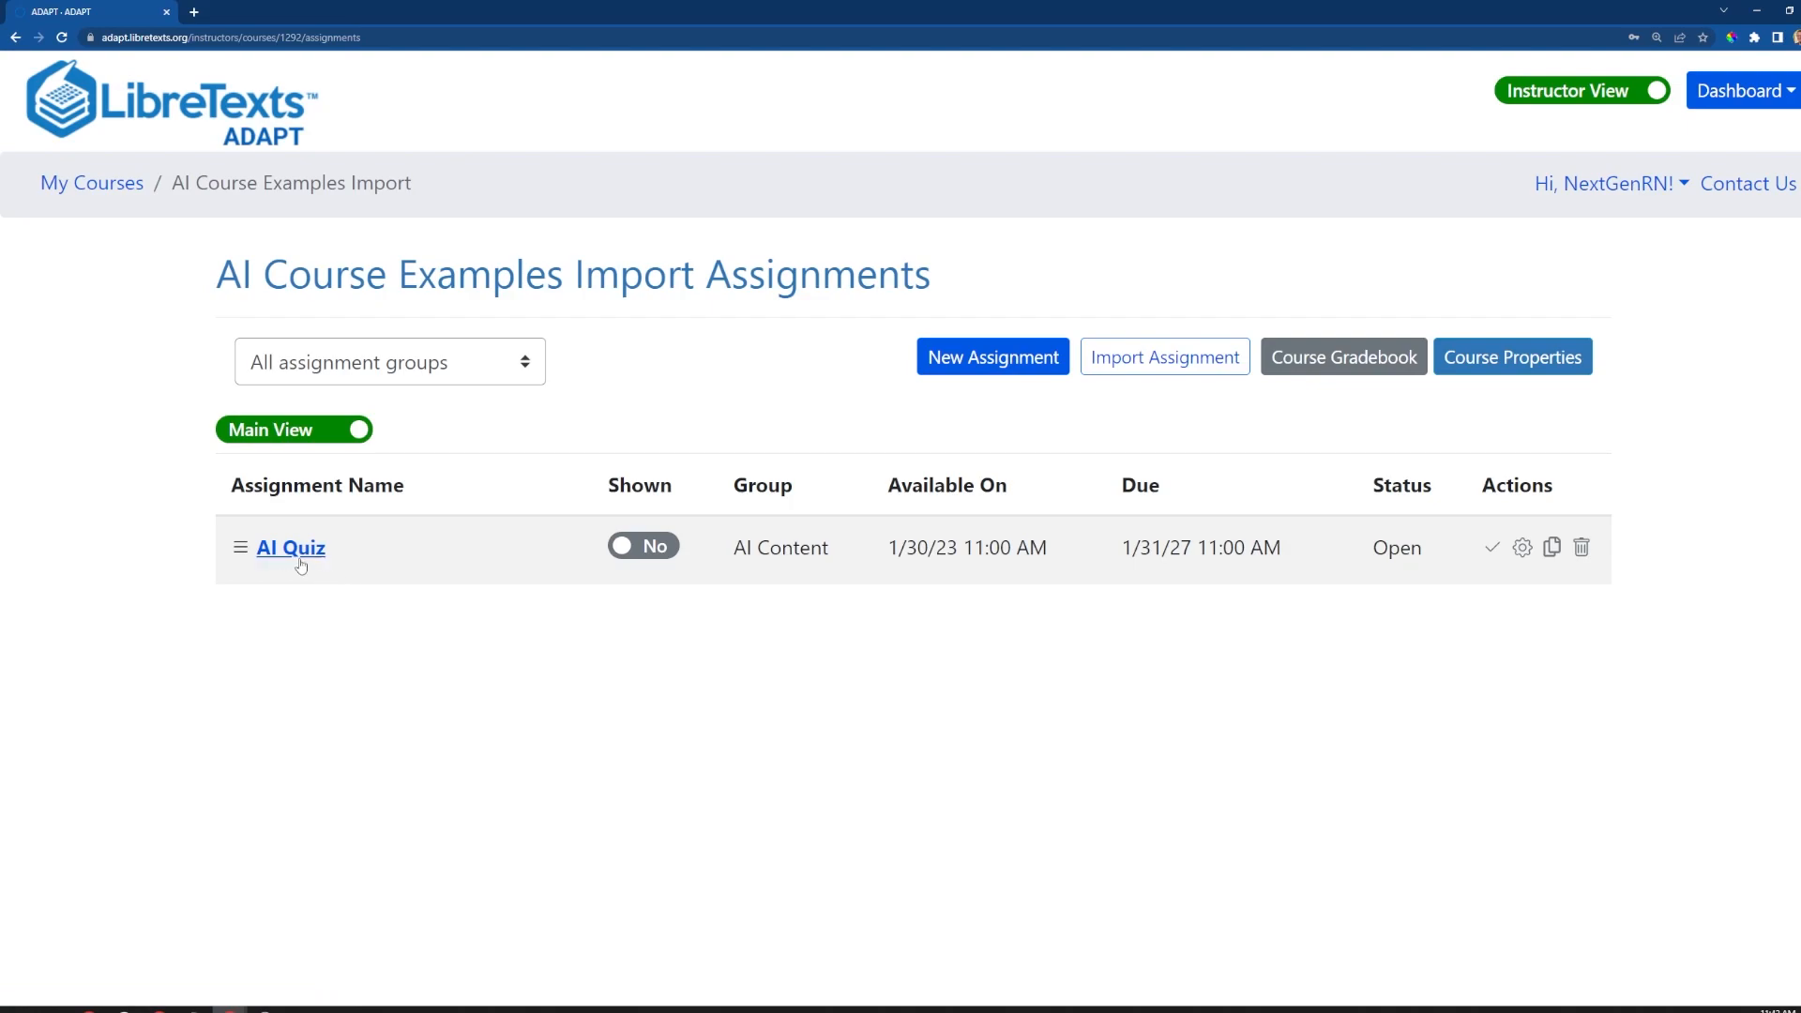
pyautogui.click(299, 561)
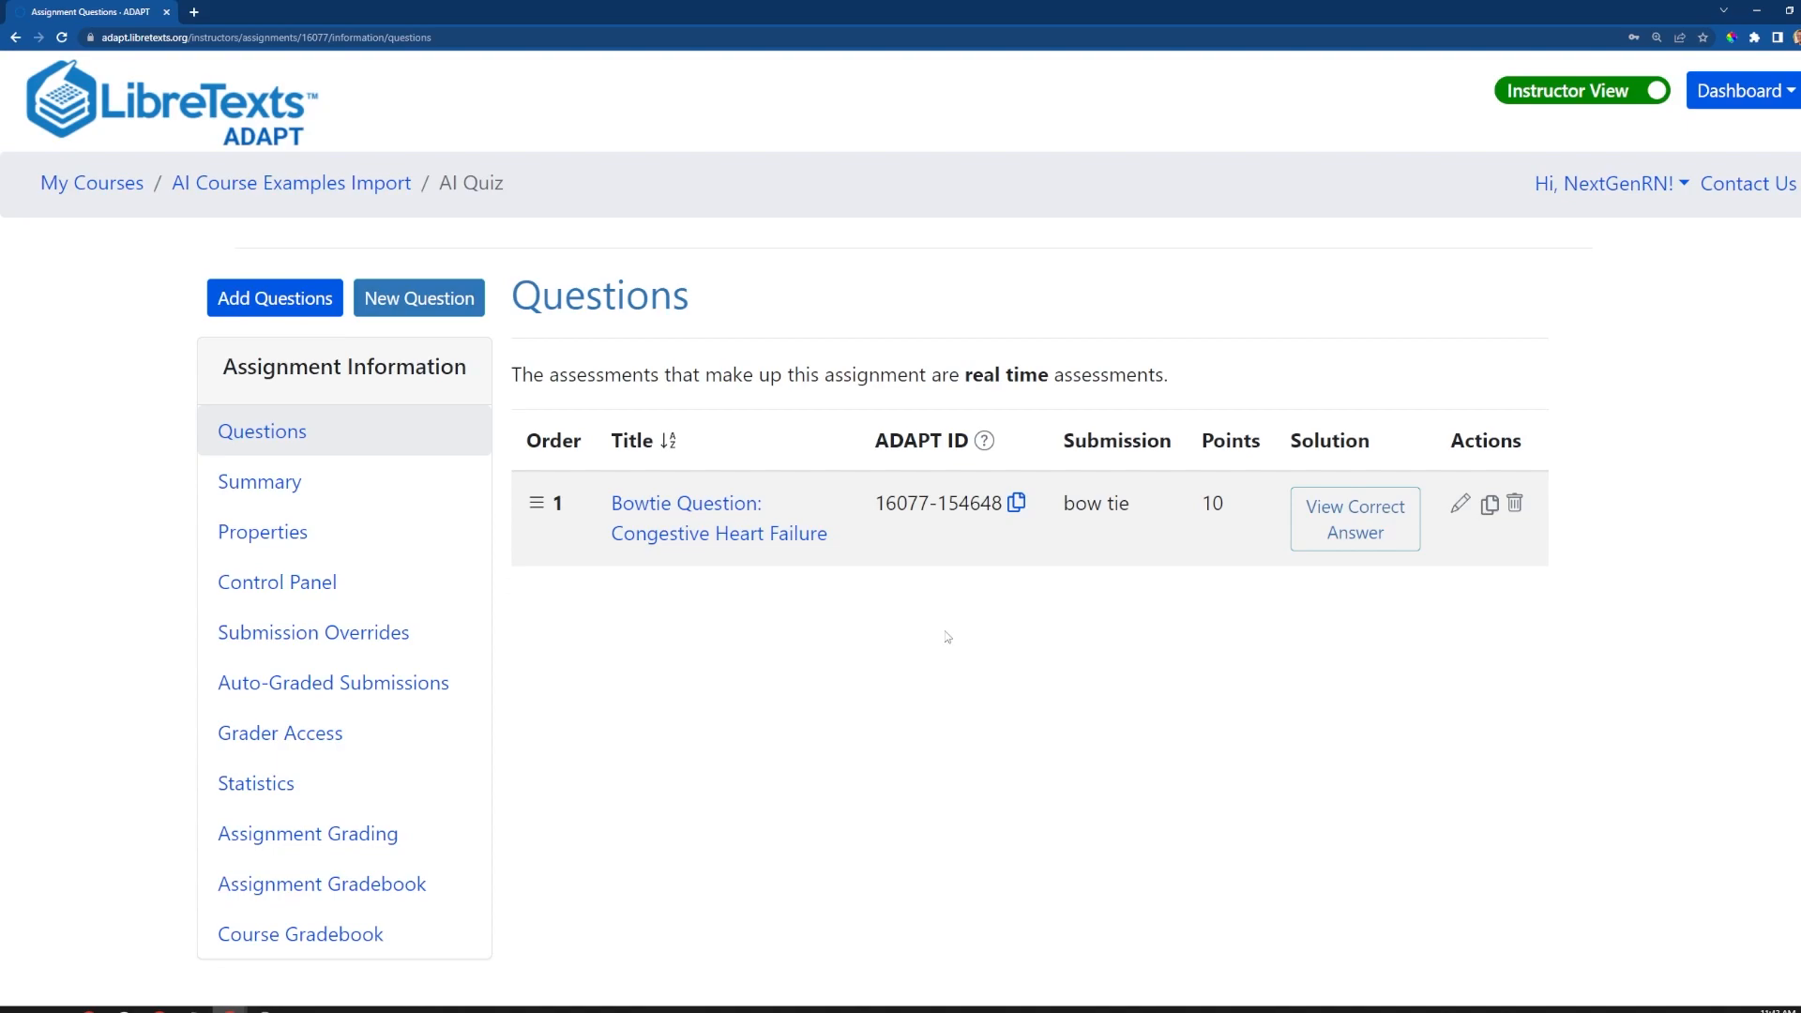
pyautogui.click(1459, 506)
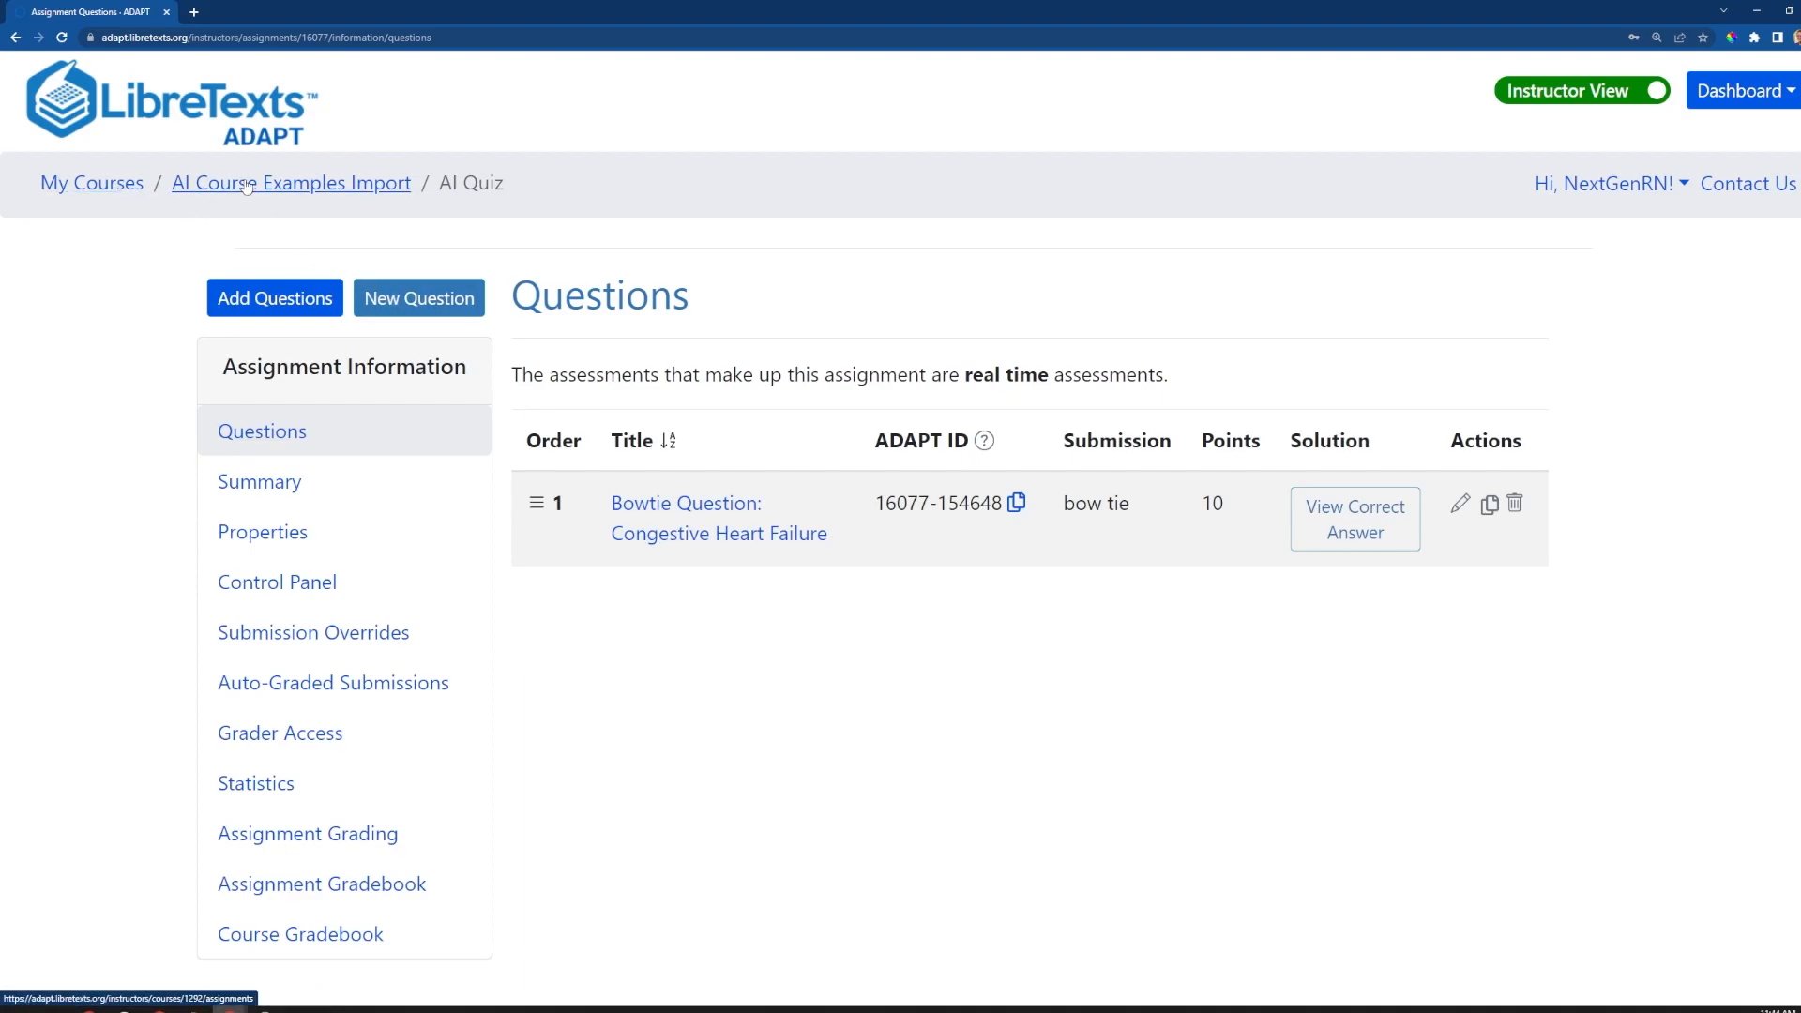
# Import the AI Quiz assignment with its properties and questions from the public AI Course Examples course into the Sandbox Course
pyautogui.click(116, 188)
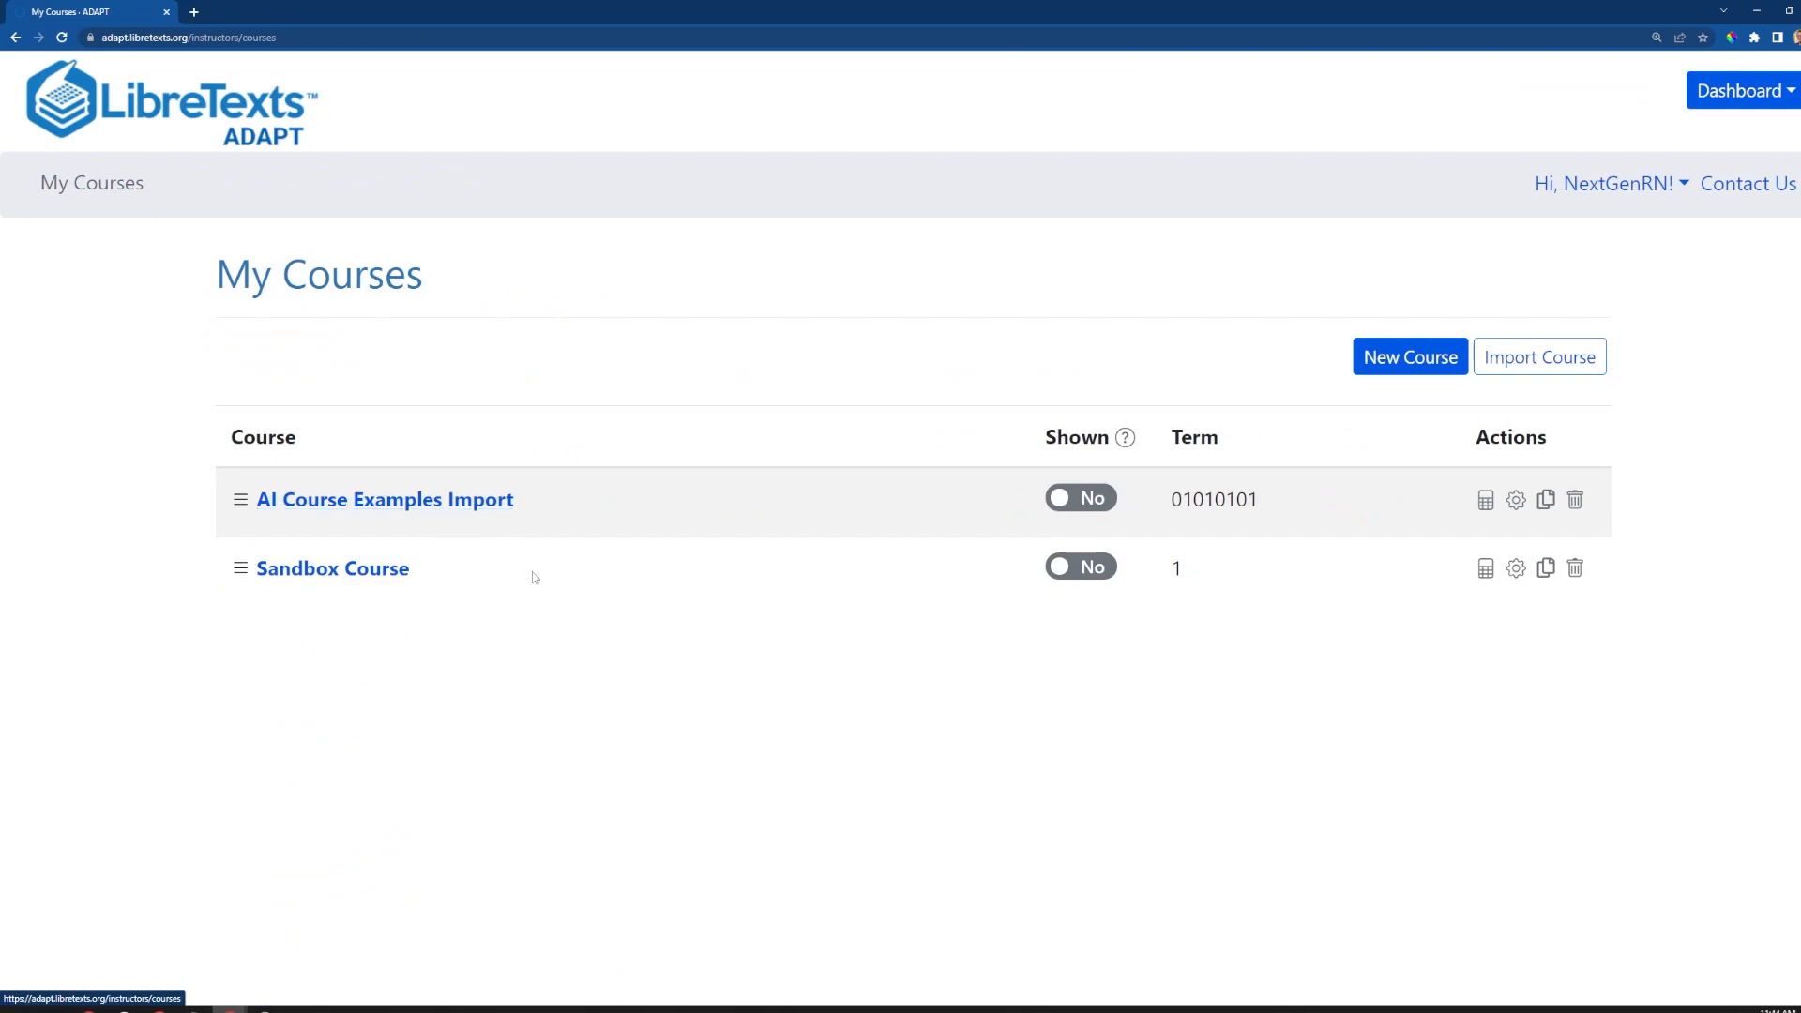
pyautogui.click(308, 576)
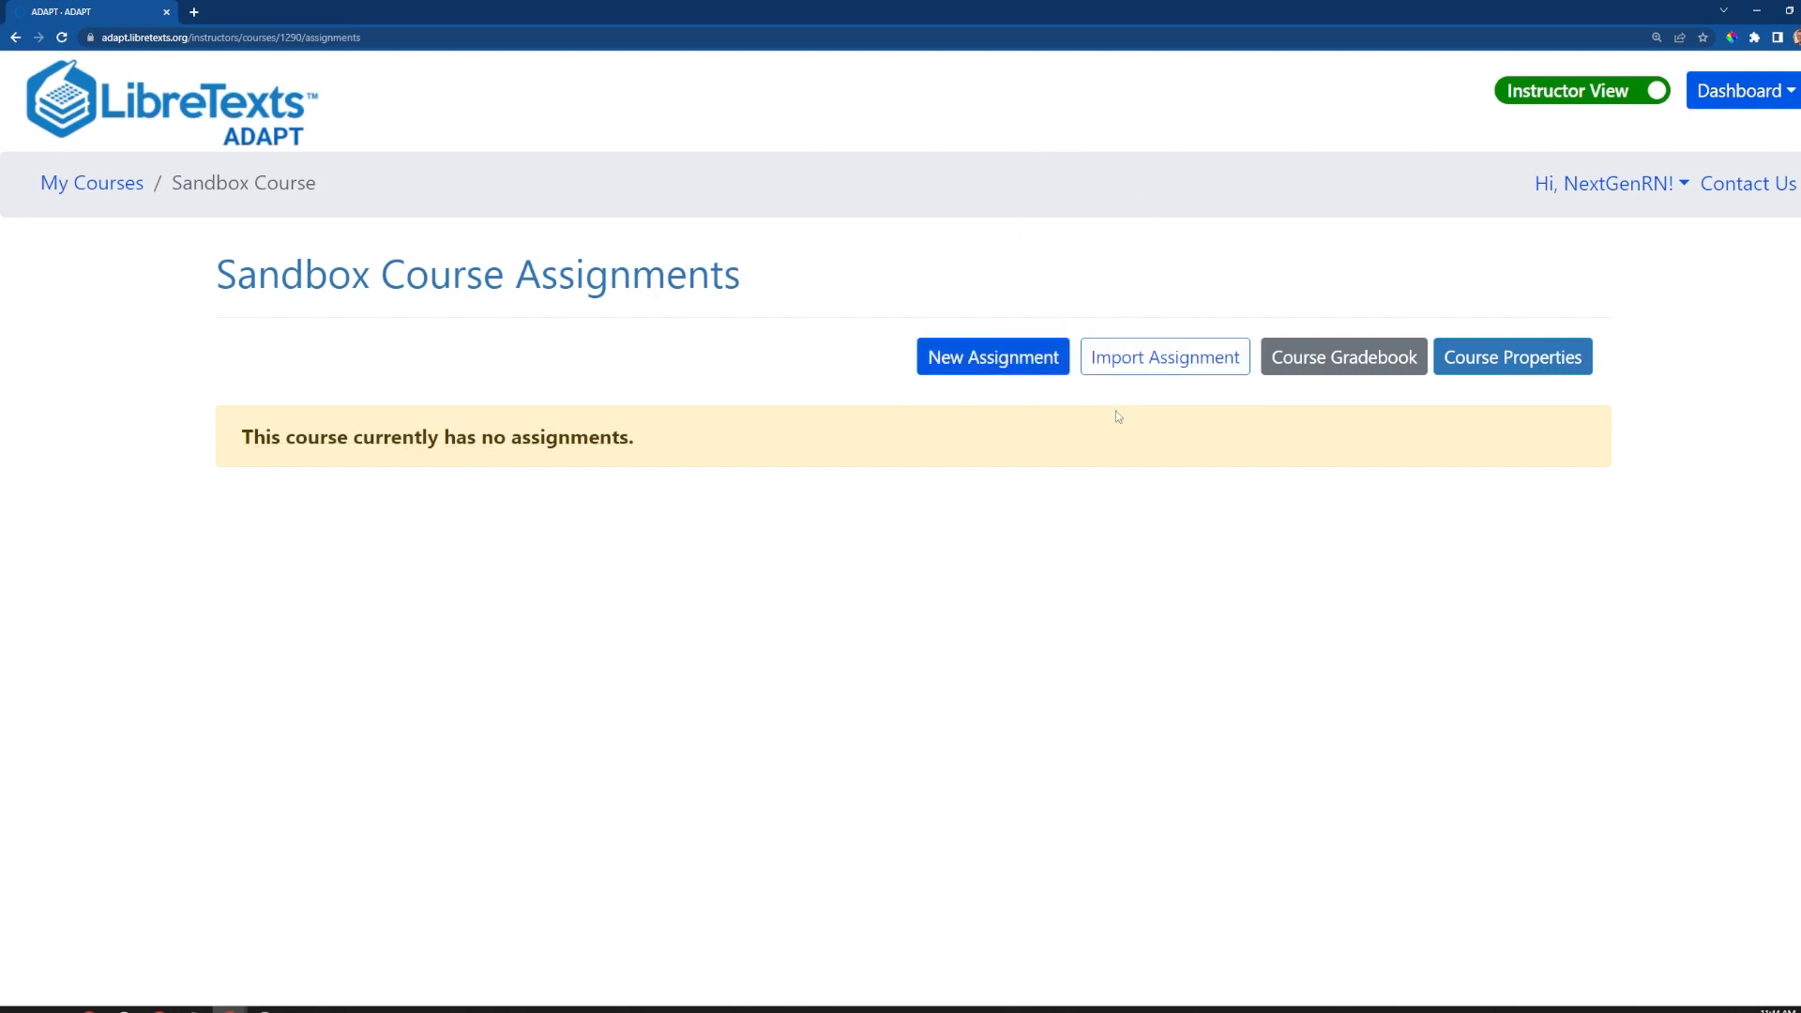
pyautogui.click(1182, 372)
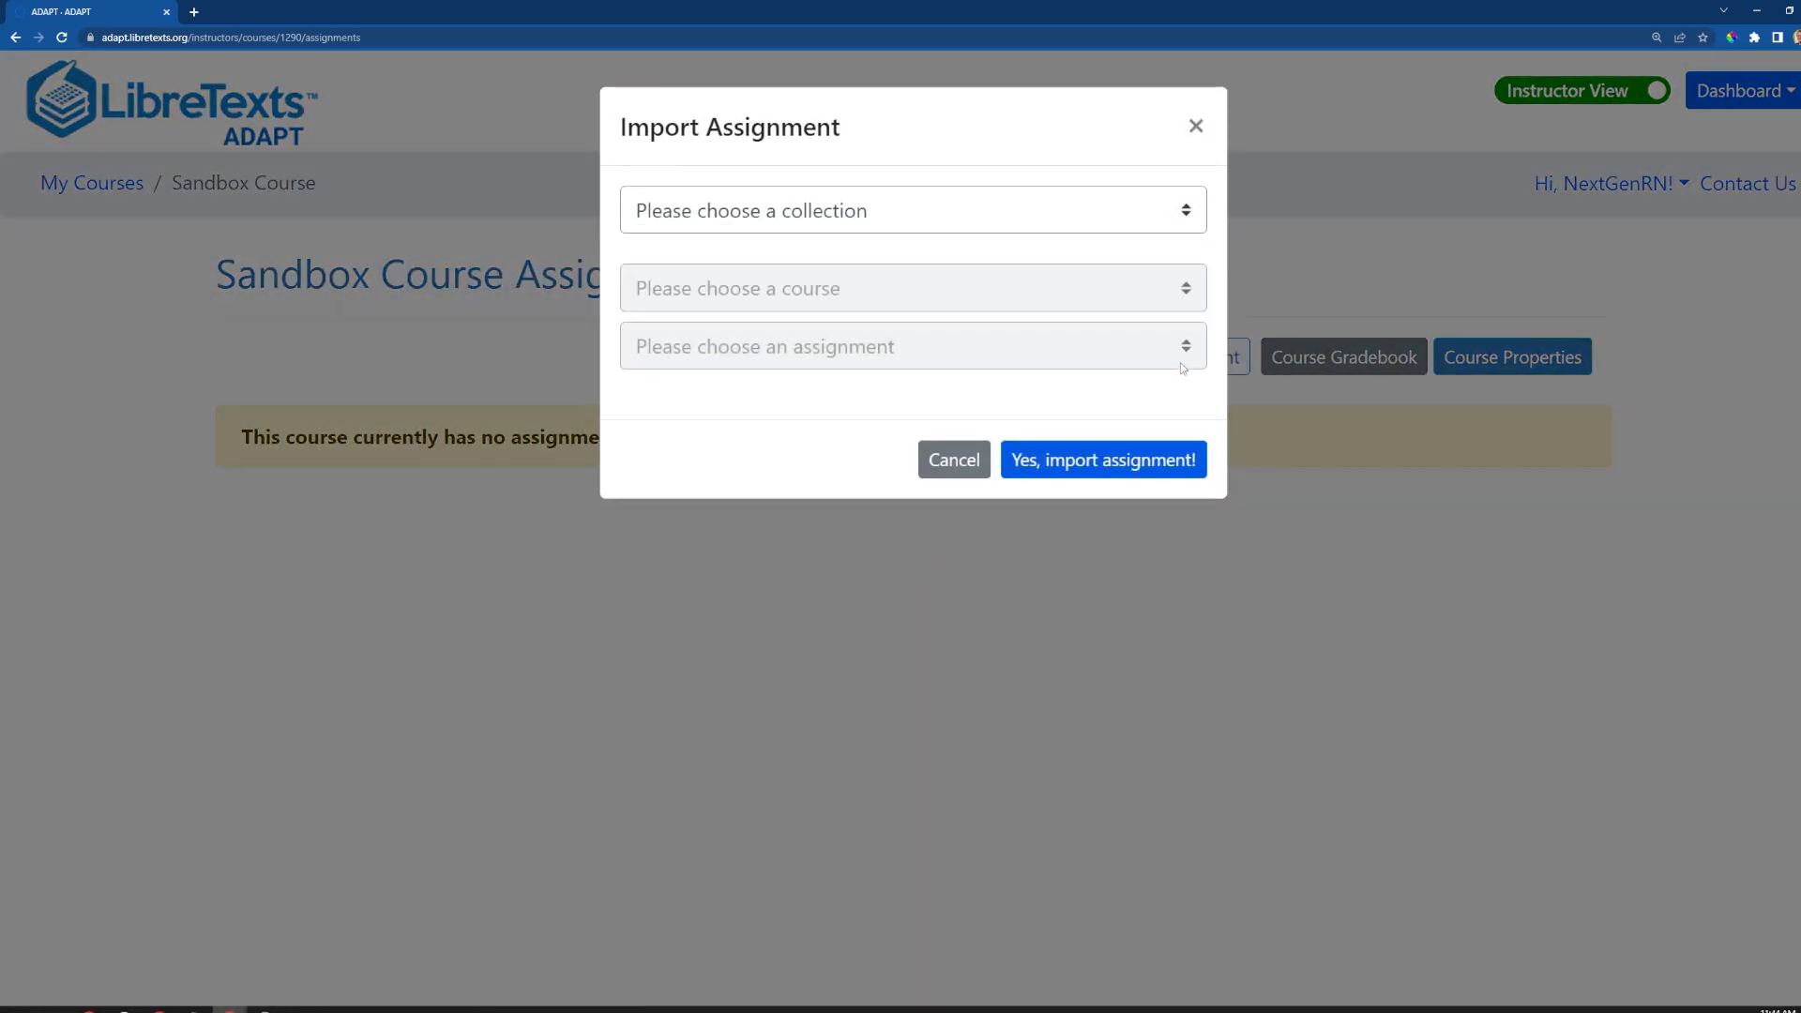
pyautogui.click(868, 225)
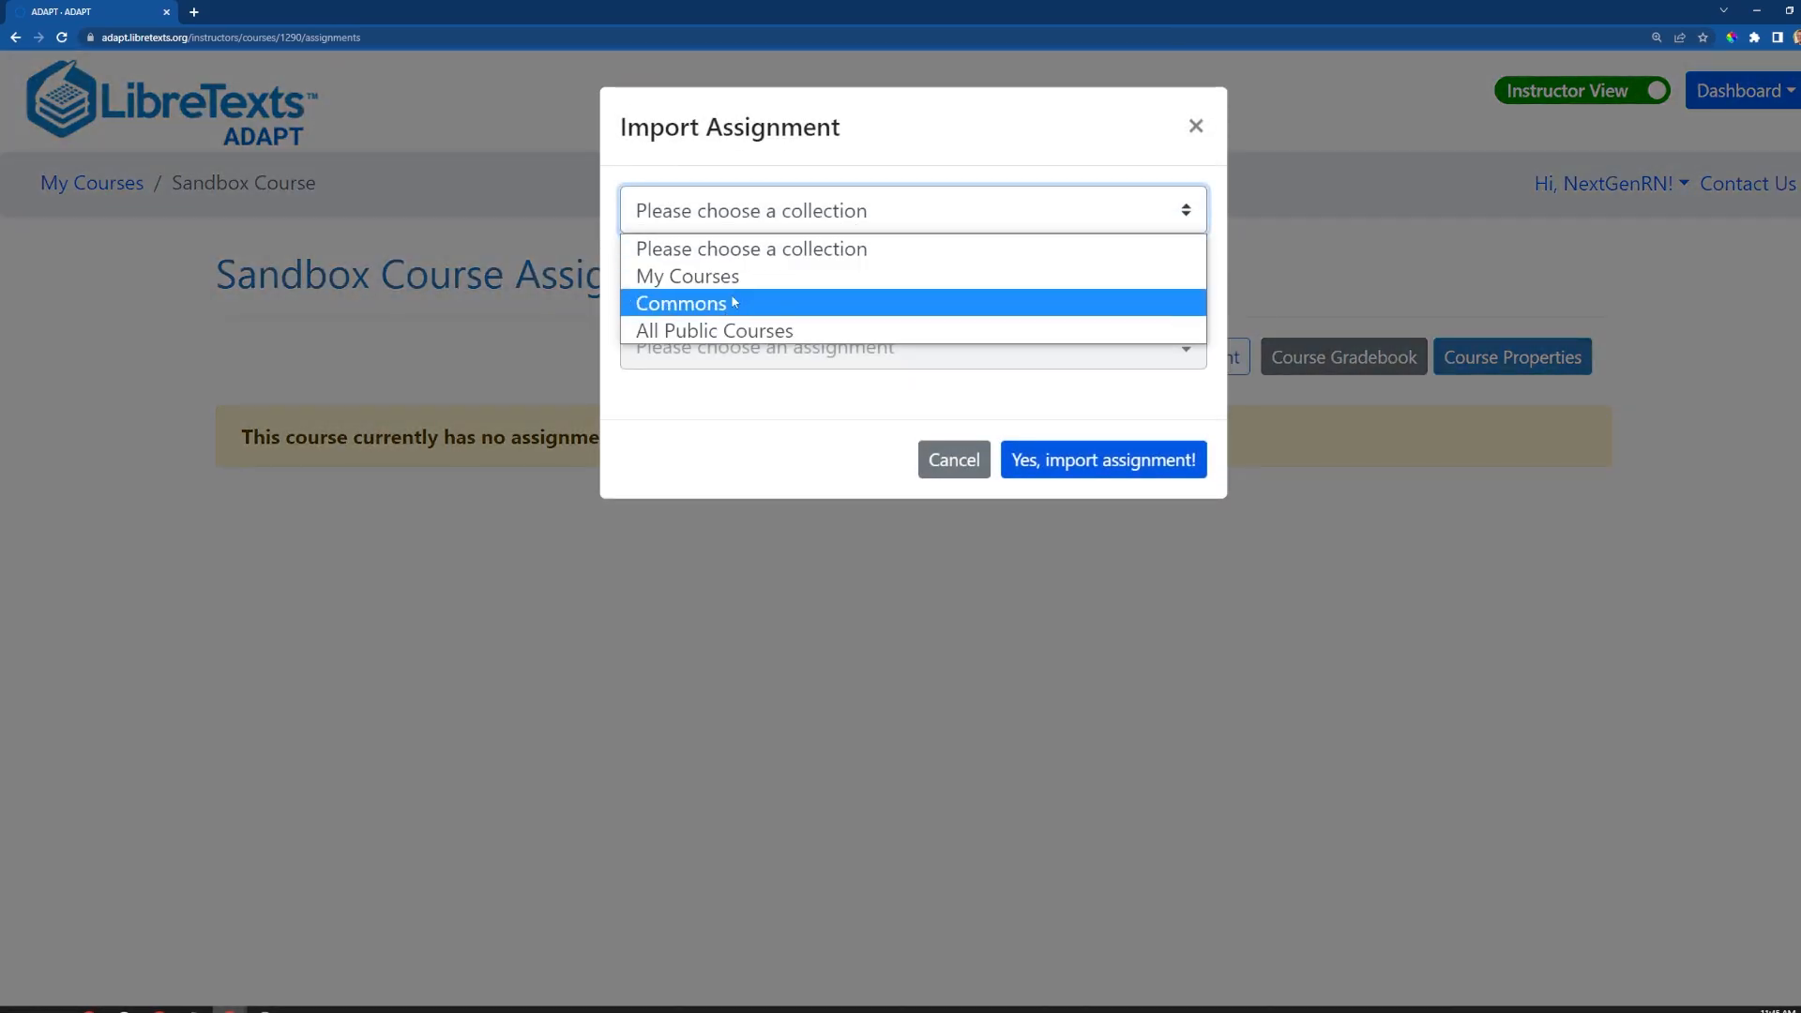
pyautogui.click(701, 334)
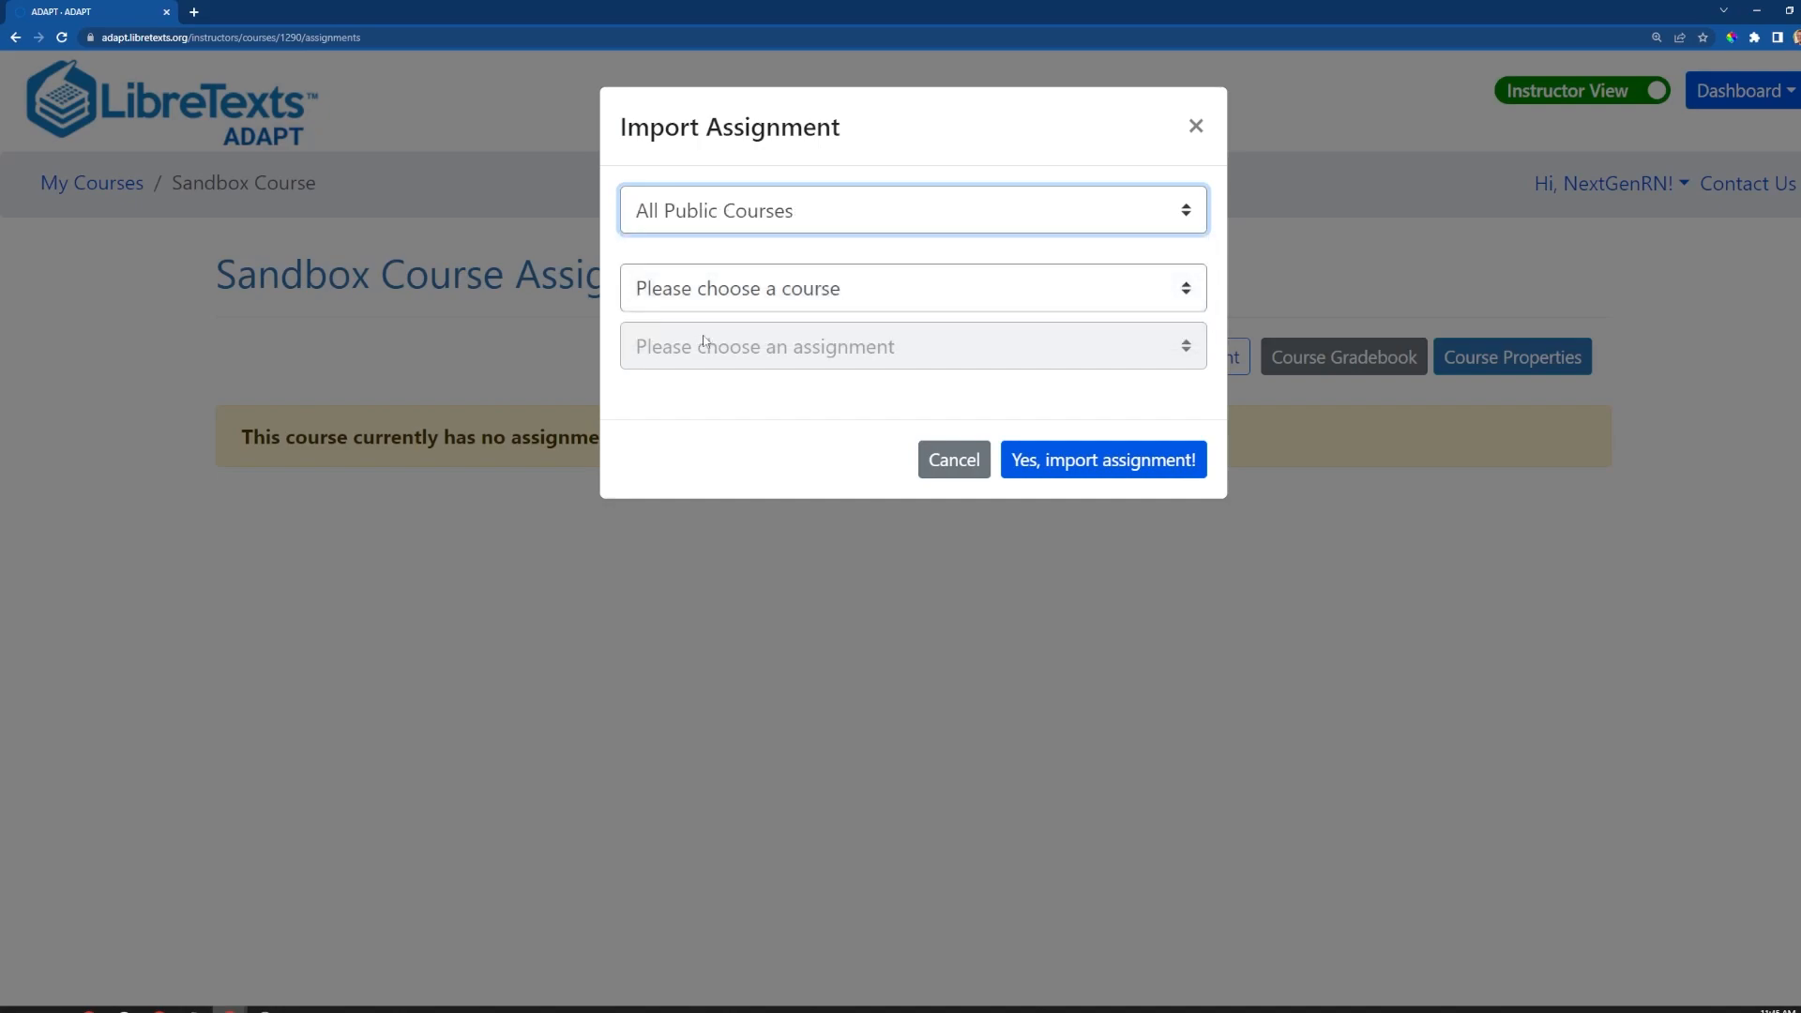
pyautogui.click(834, 288)
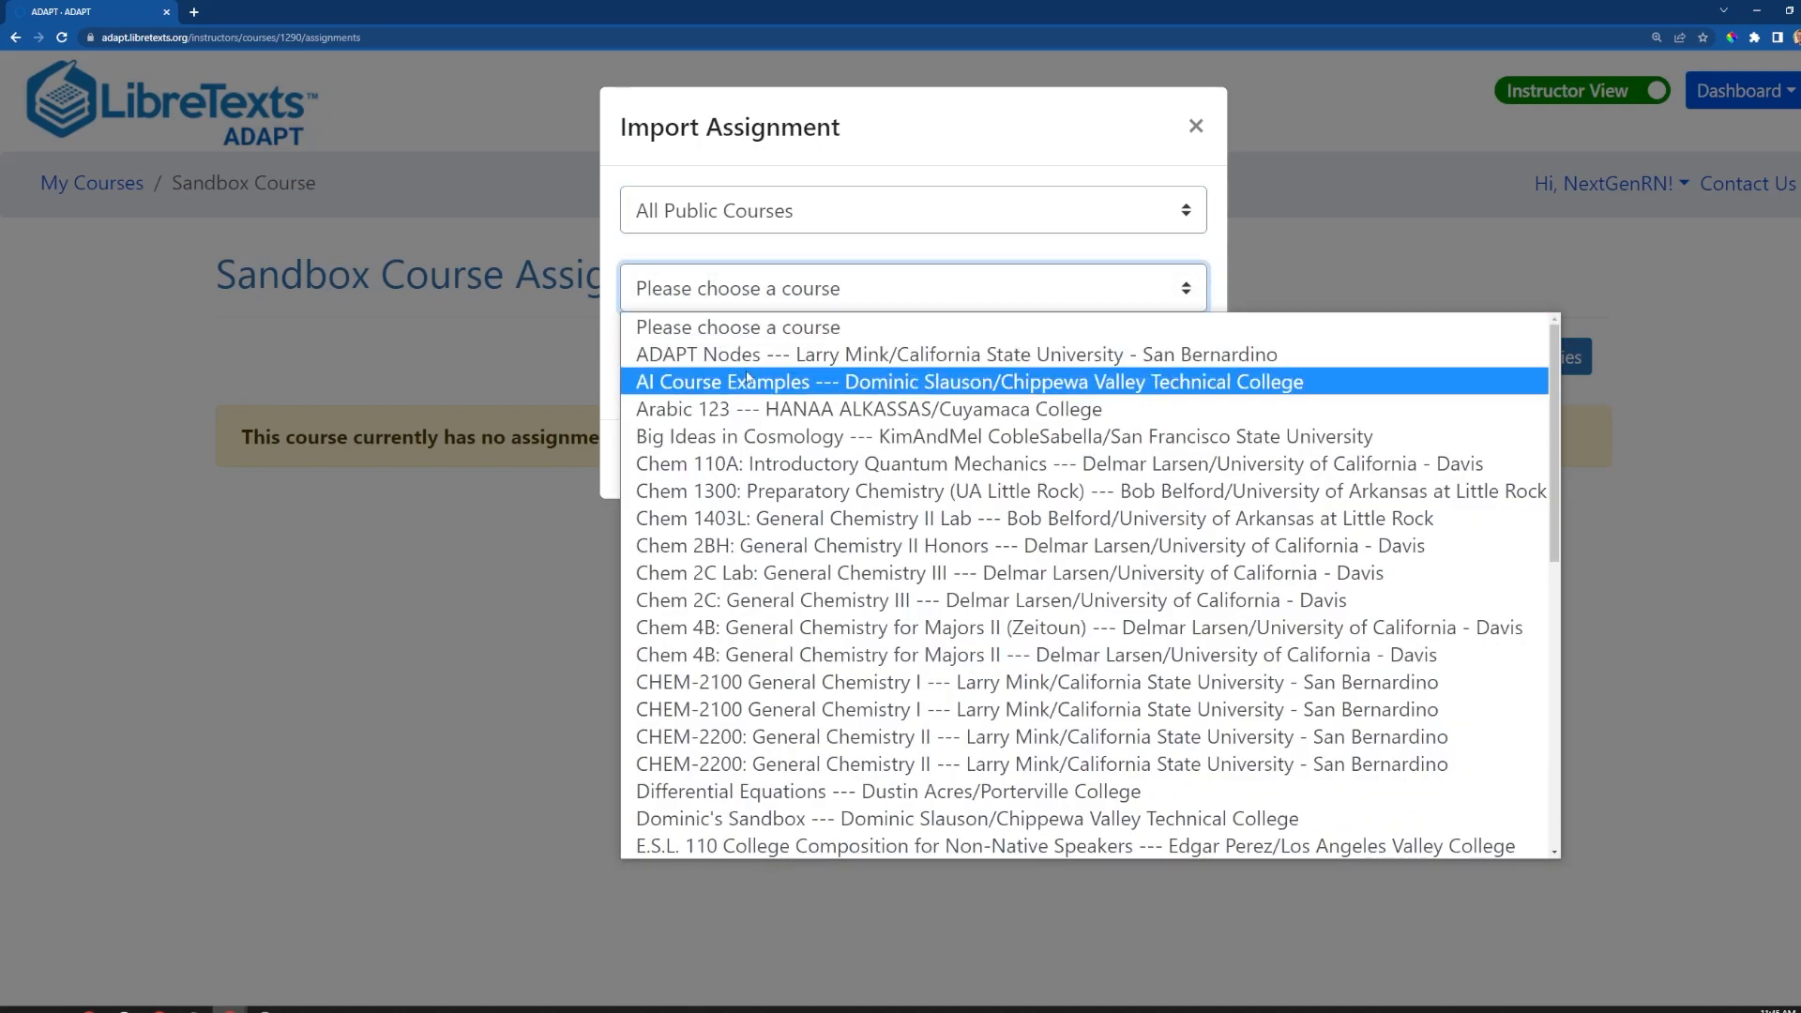
pyautogui.click(679, 385)
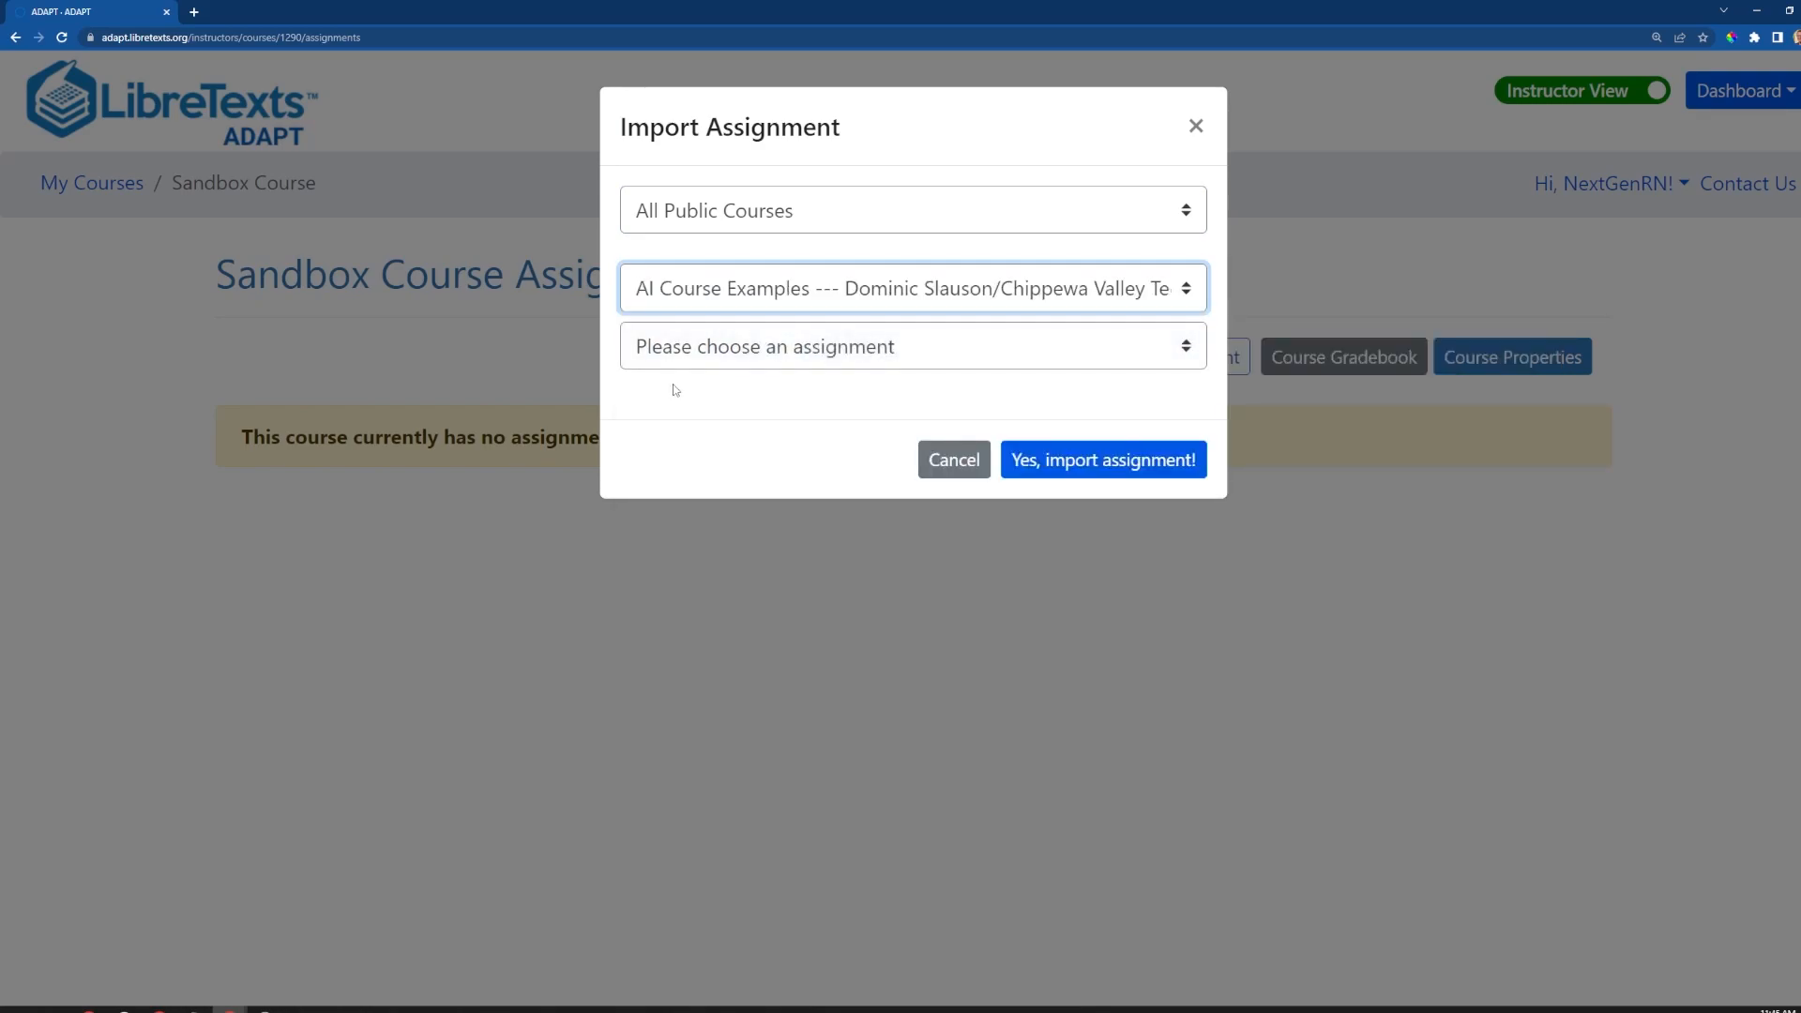
pyautogui.click(775, 362)
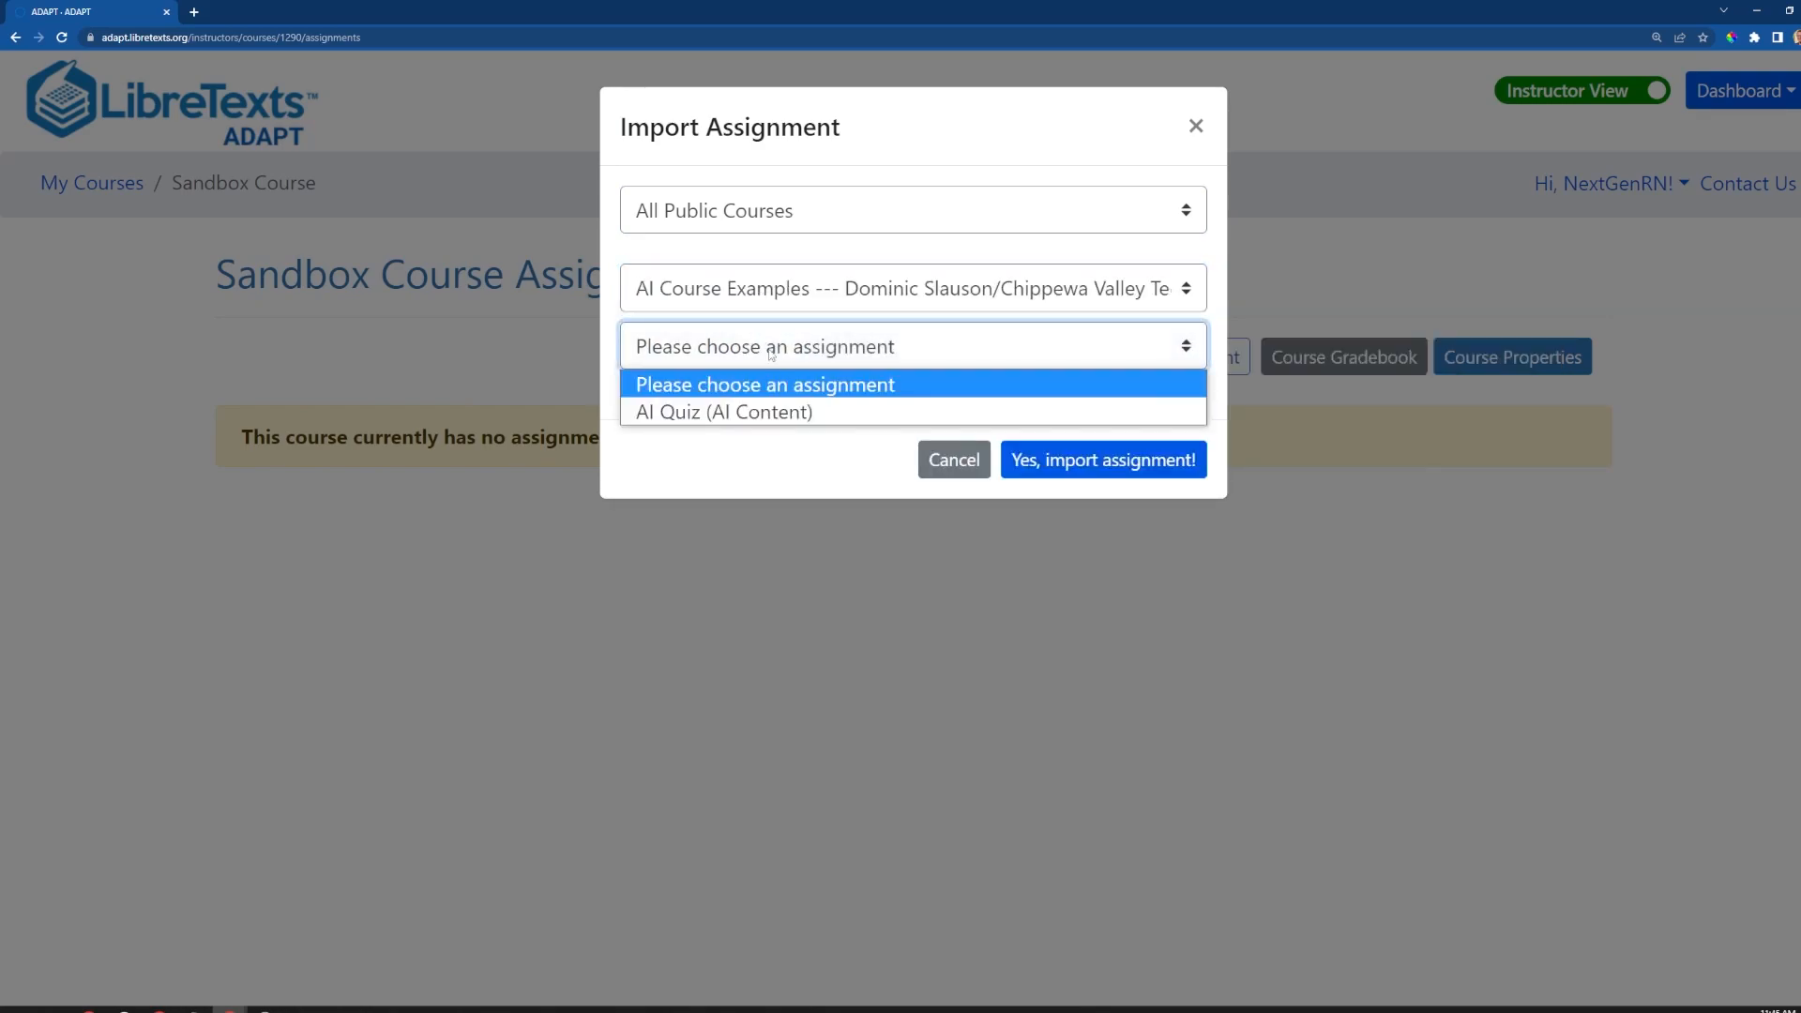
pyautogui.click(677, 416)
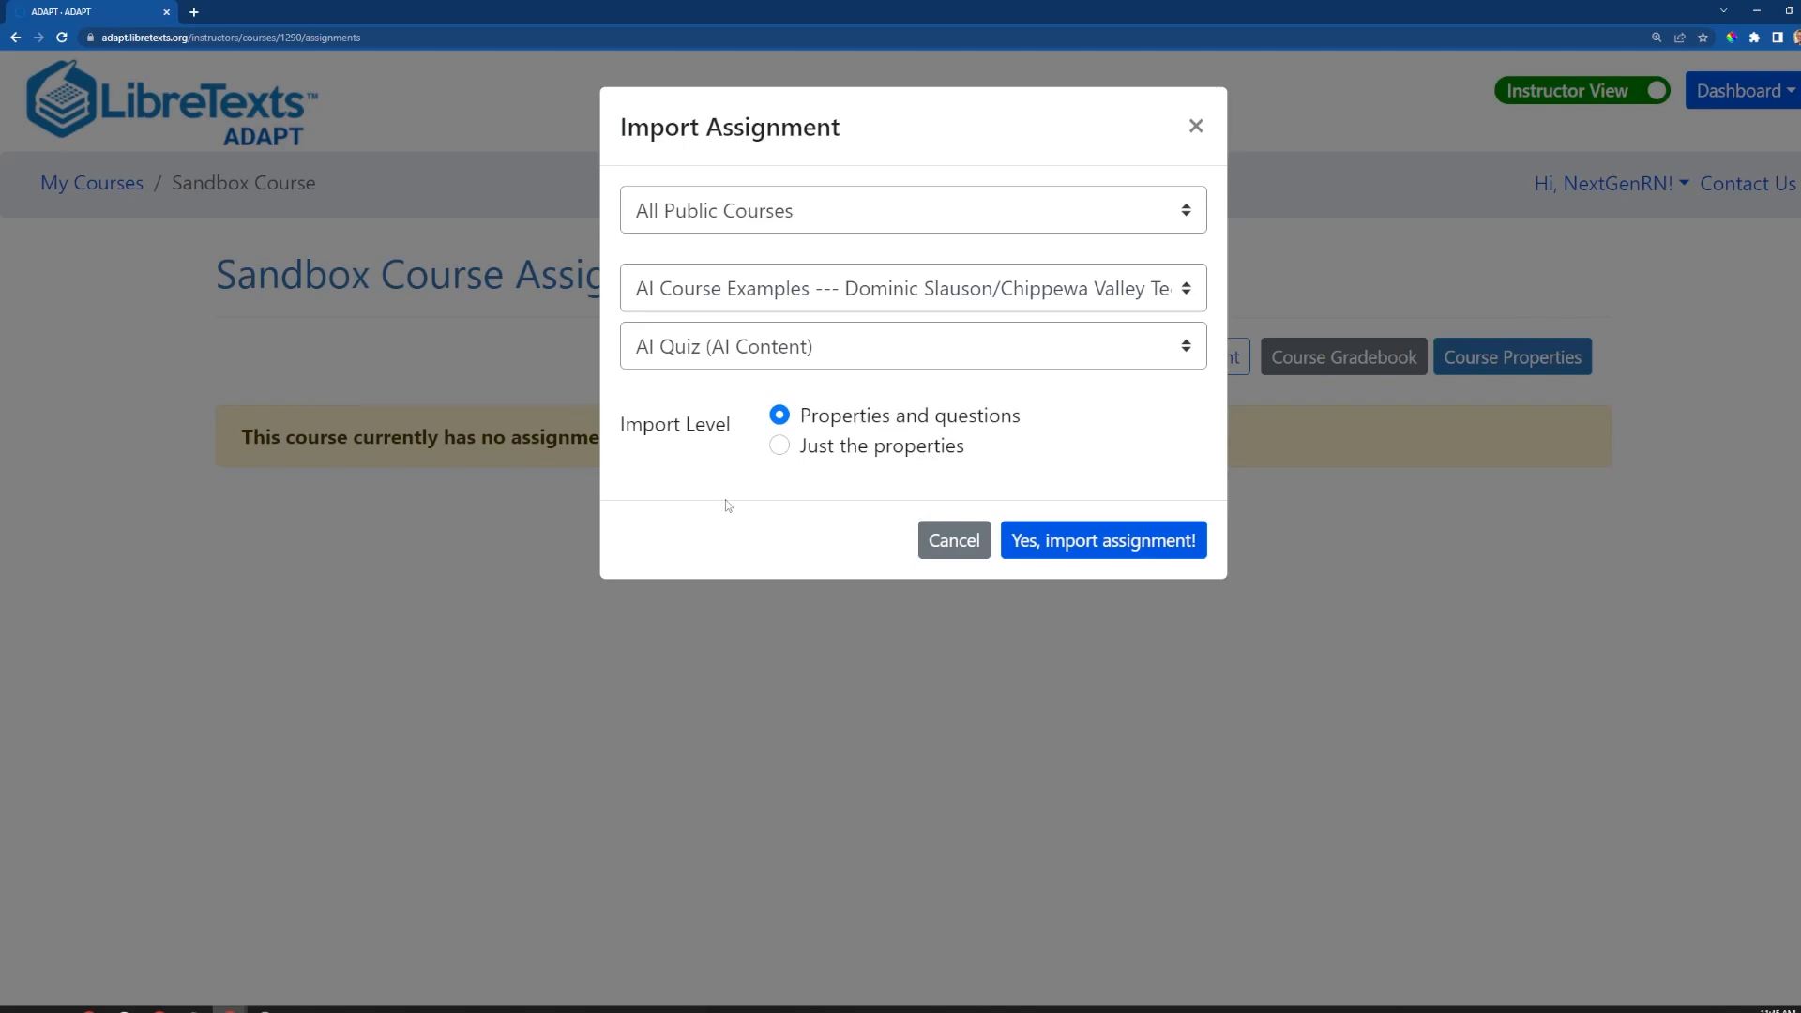
pyautogui.click(1103, 548)
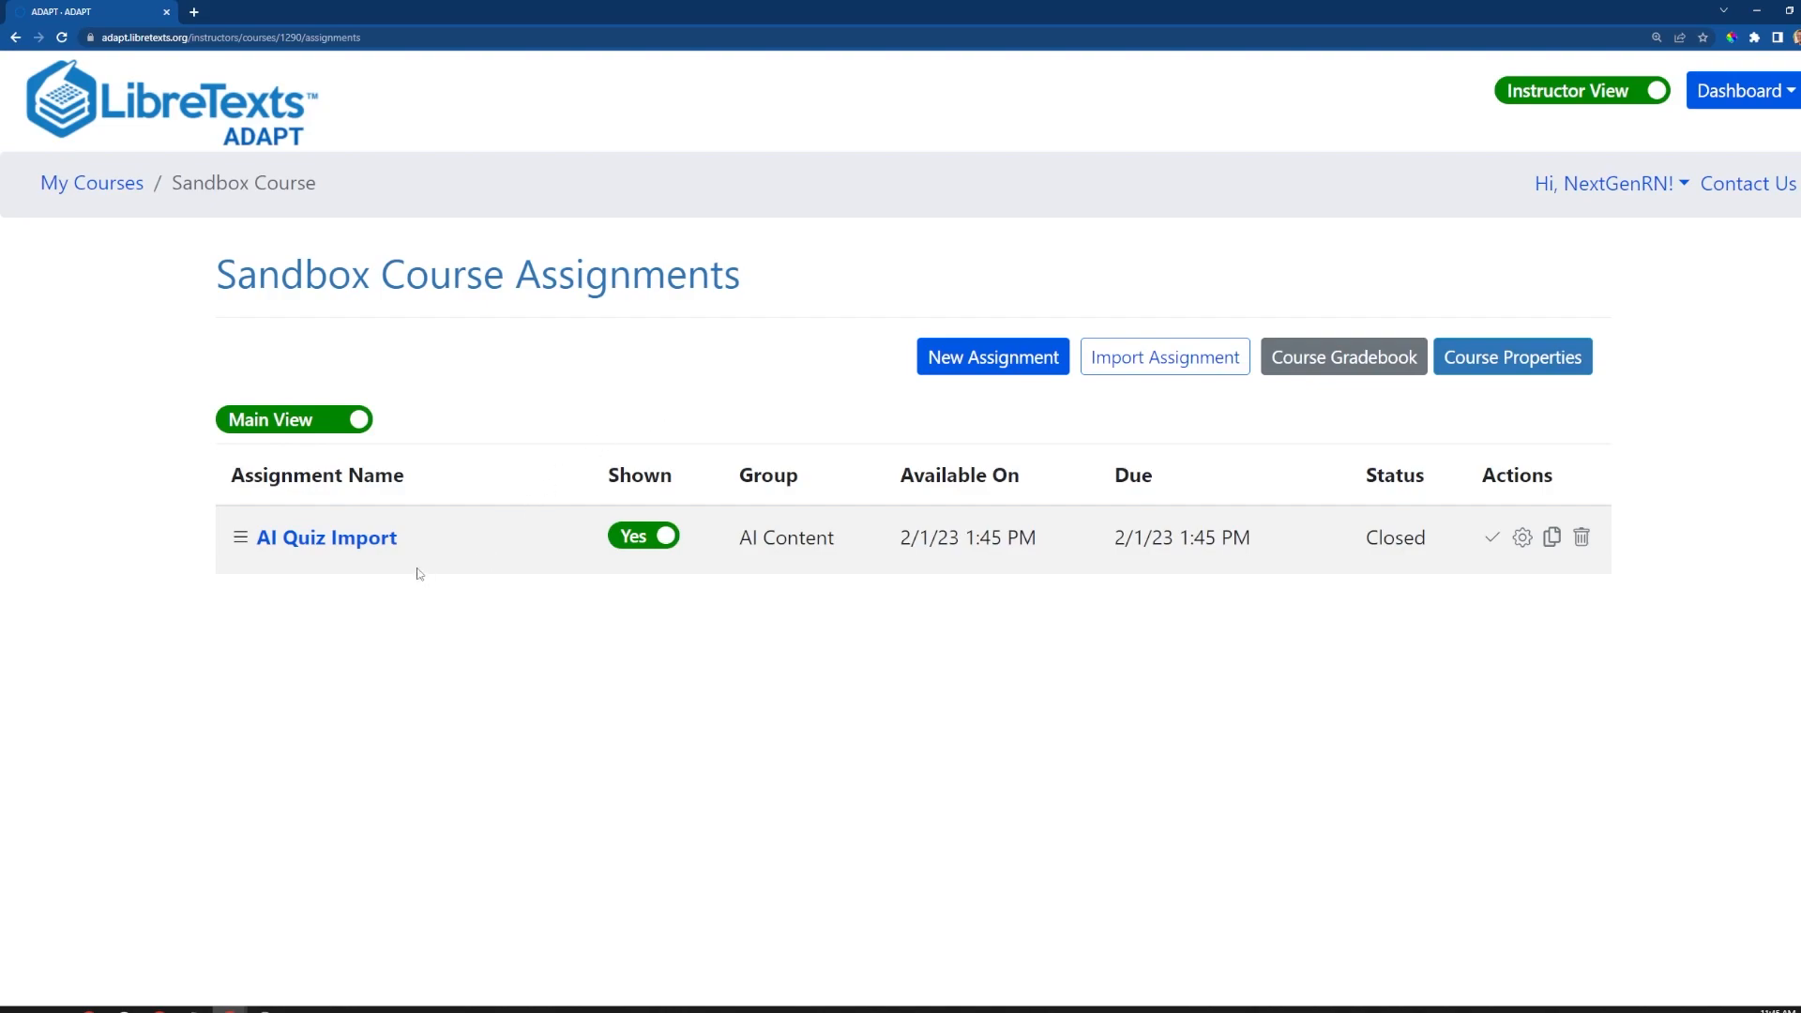
# Try to edit the Bowtie question in the Sandbox Course's AI Quiz Import assignment, and return to the course's assignments
pyautogui.click(335, 539)
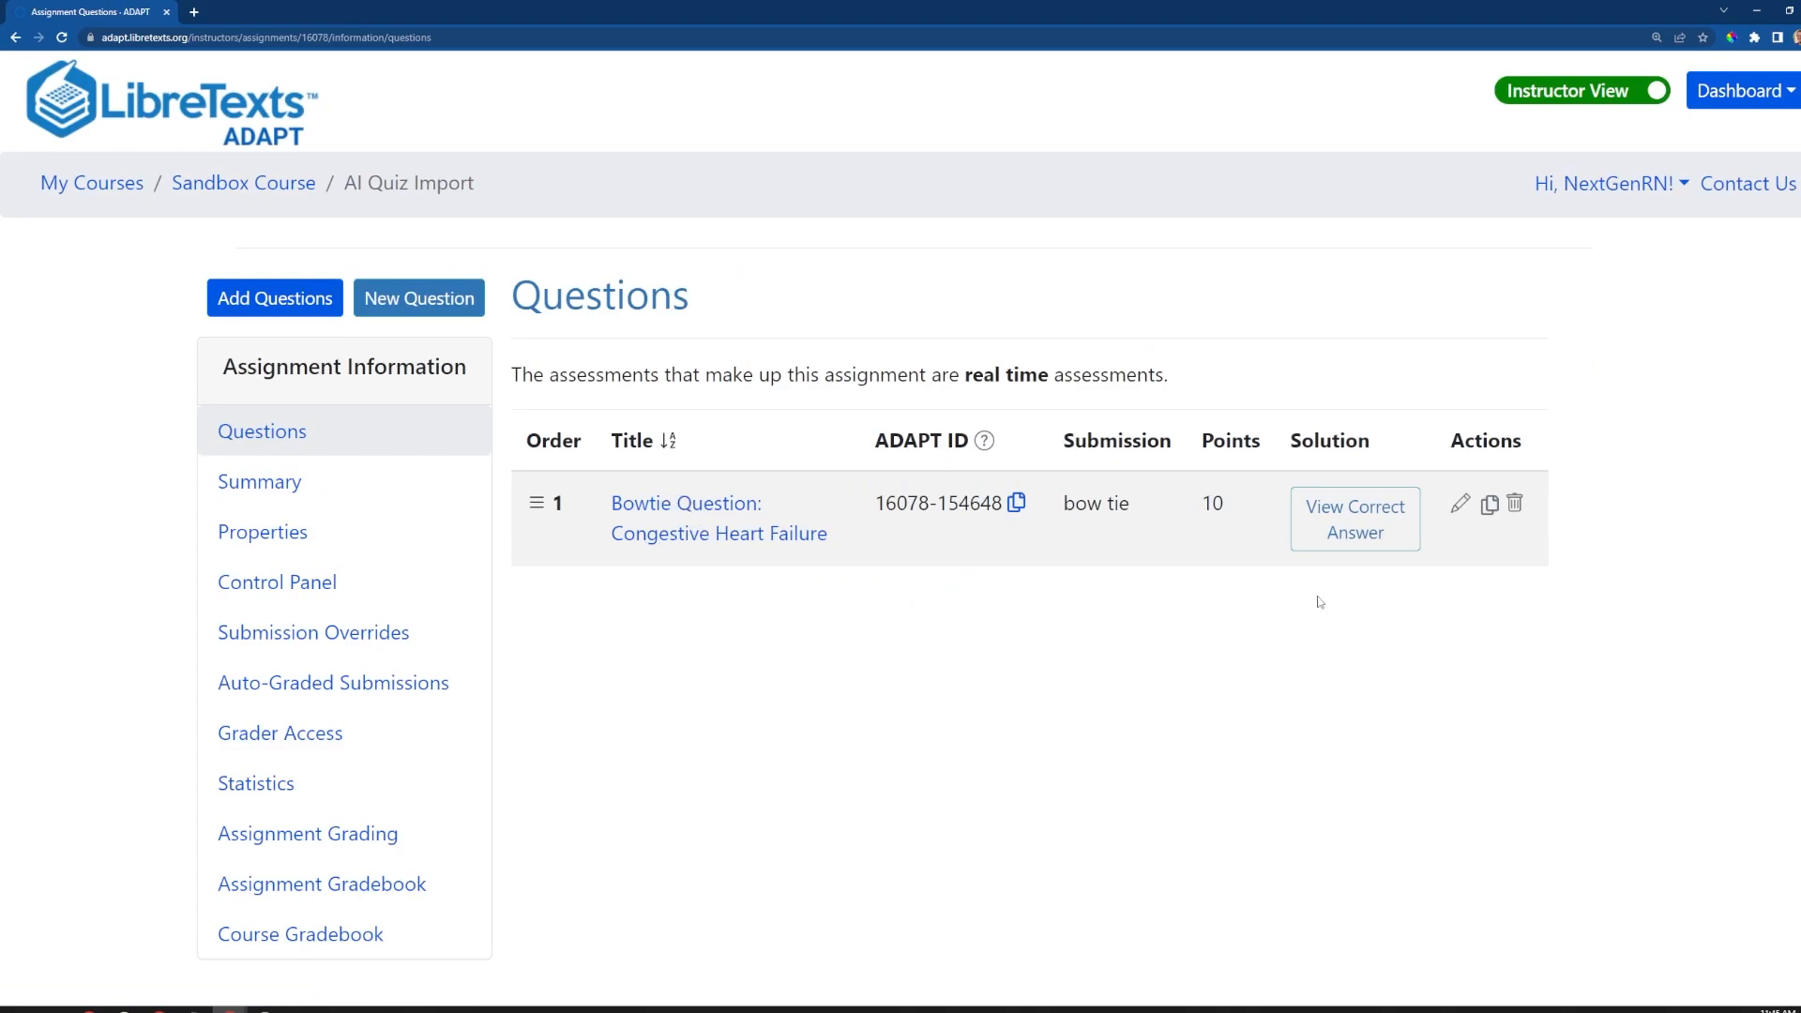
pyautogui.click(1461, 505)
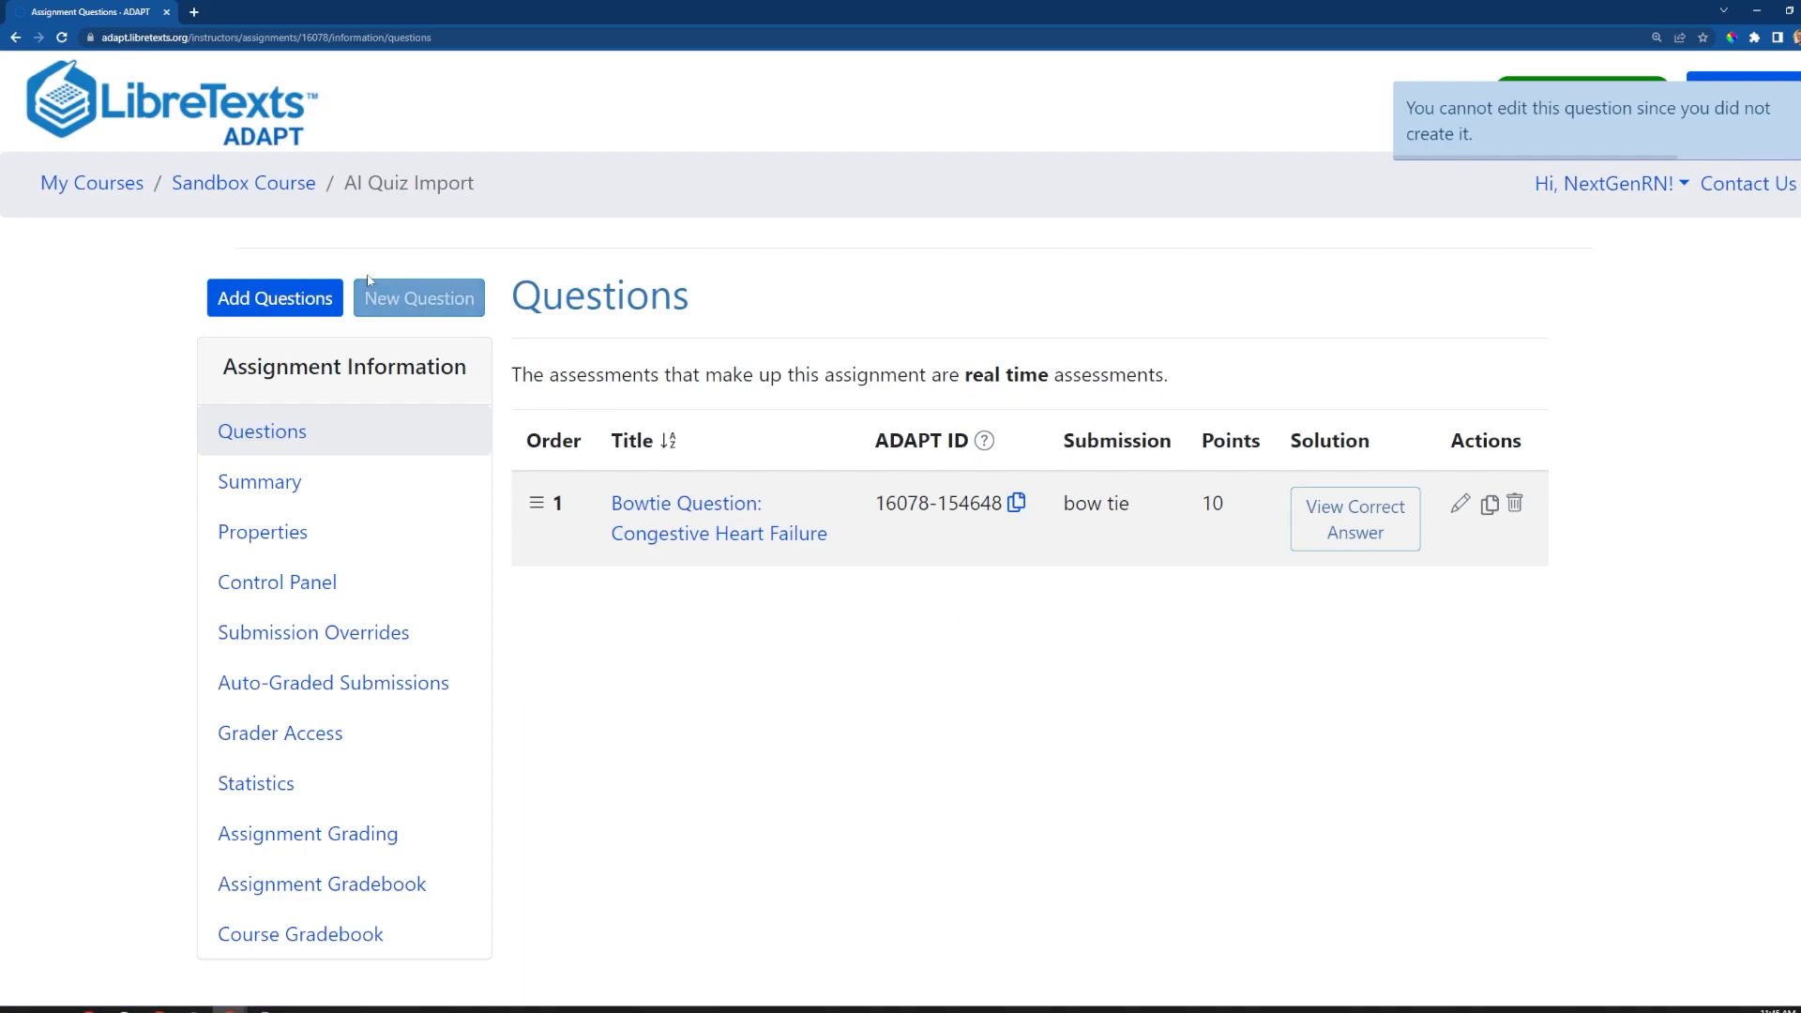
pyautogui.click(263, 200)
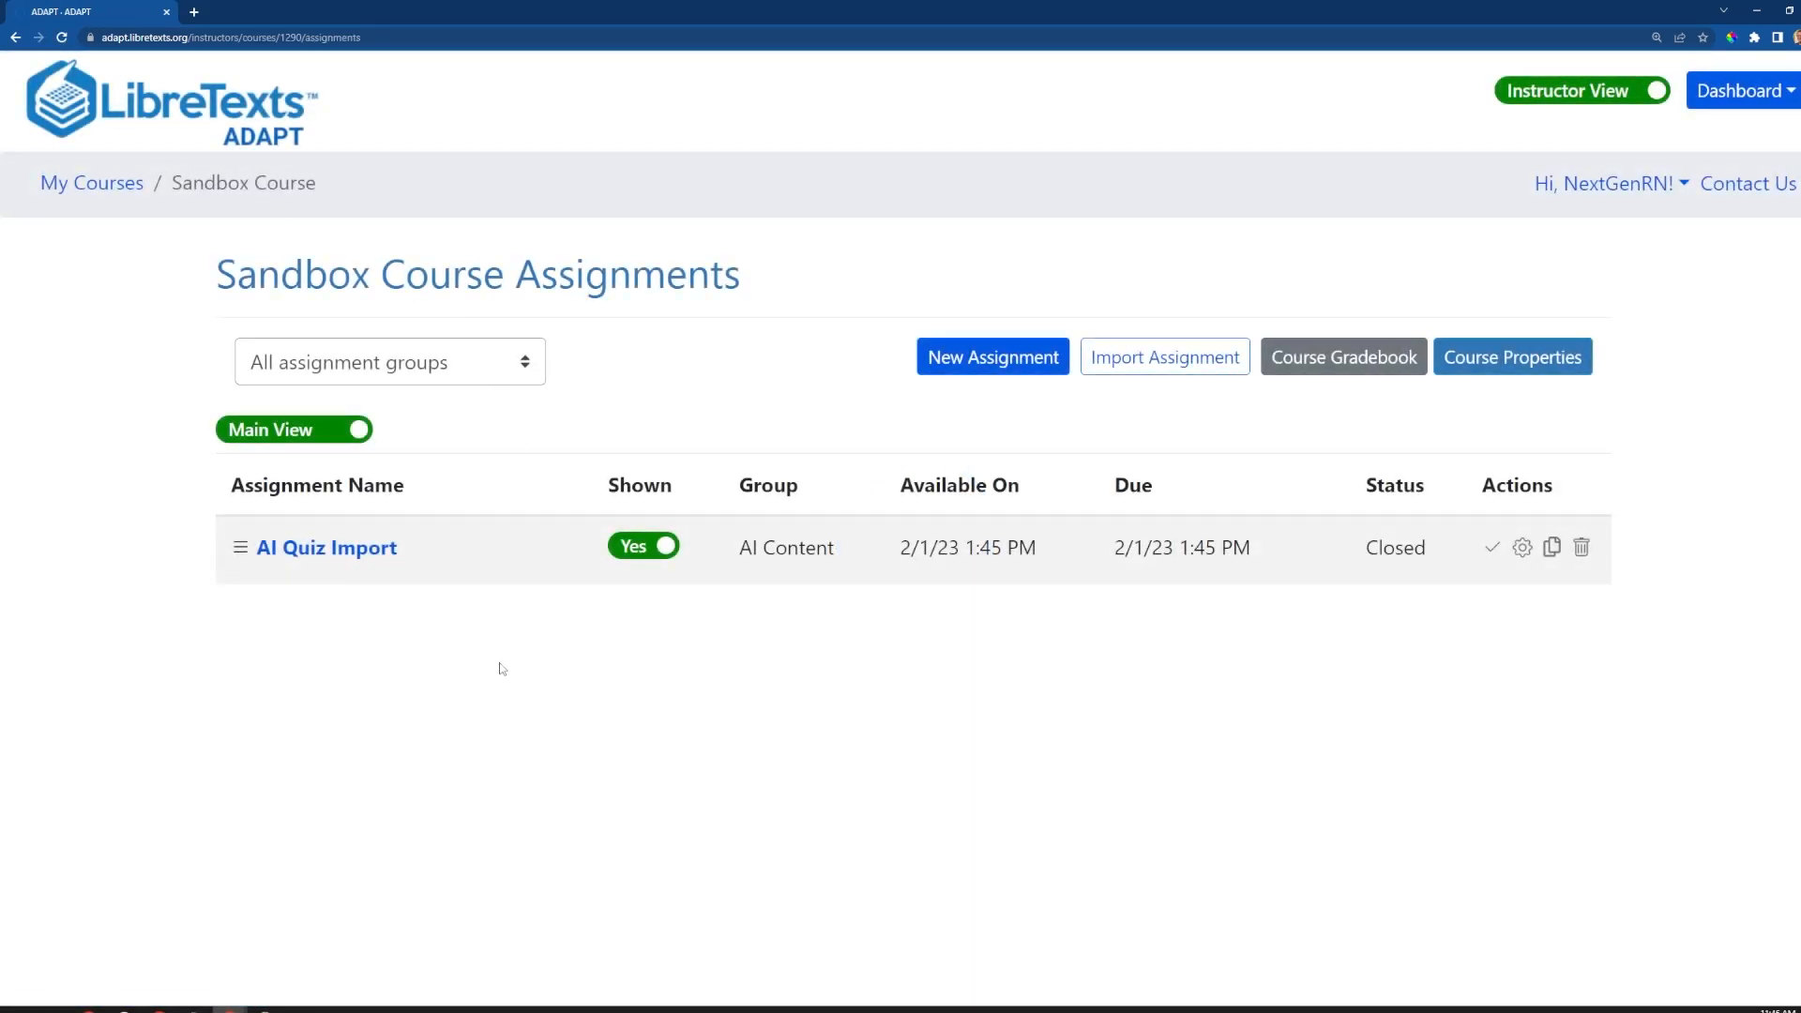
# Examine the public AI Course Examples questions available in the question bank for the AI Quiz Import assignment
pyautogui.click(346, 555)
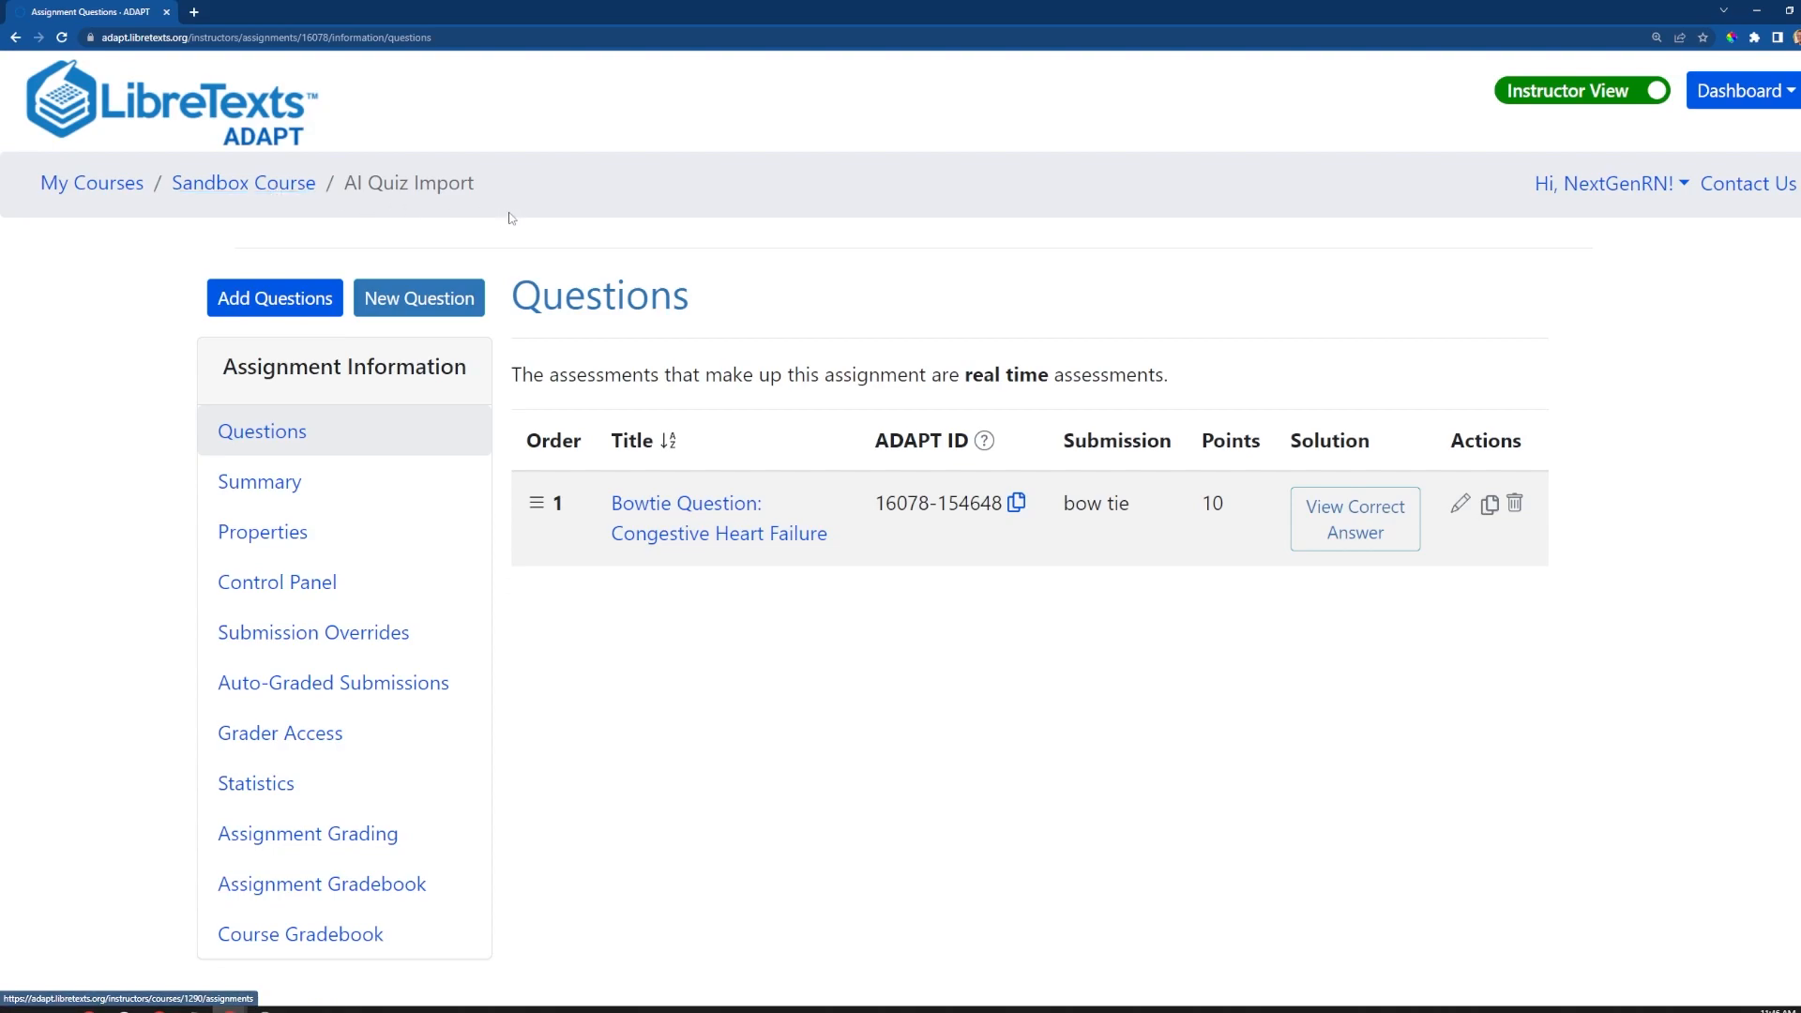
pyautogui.click(264, 309)
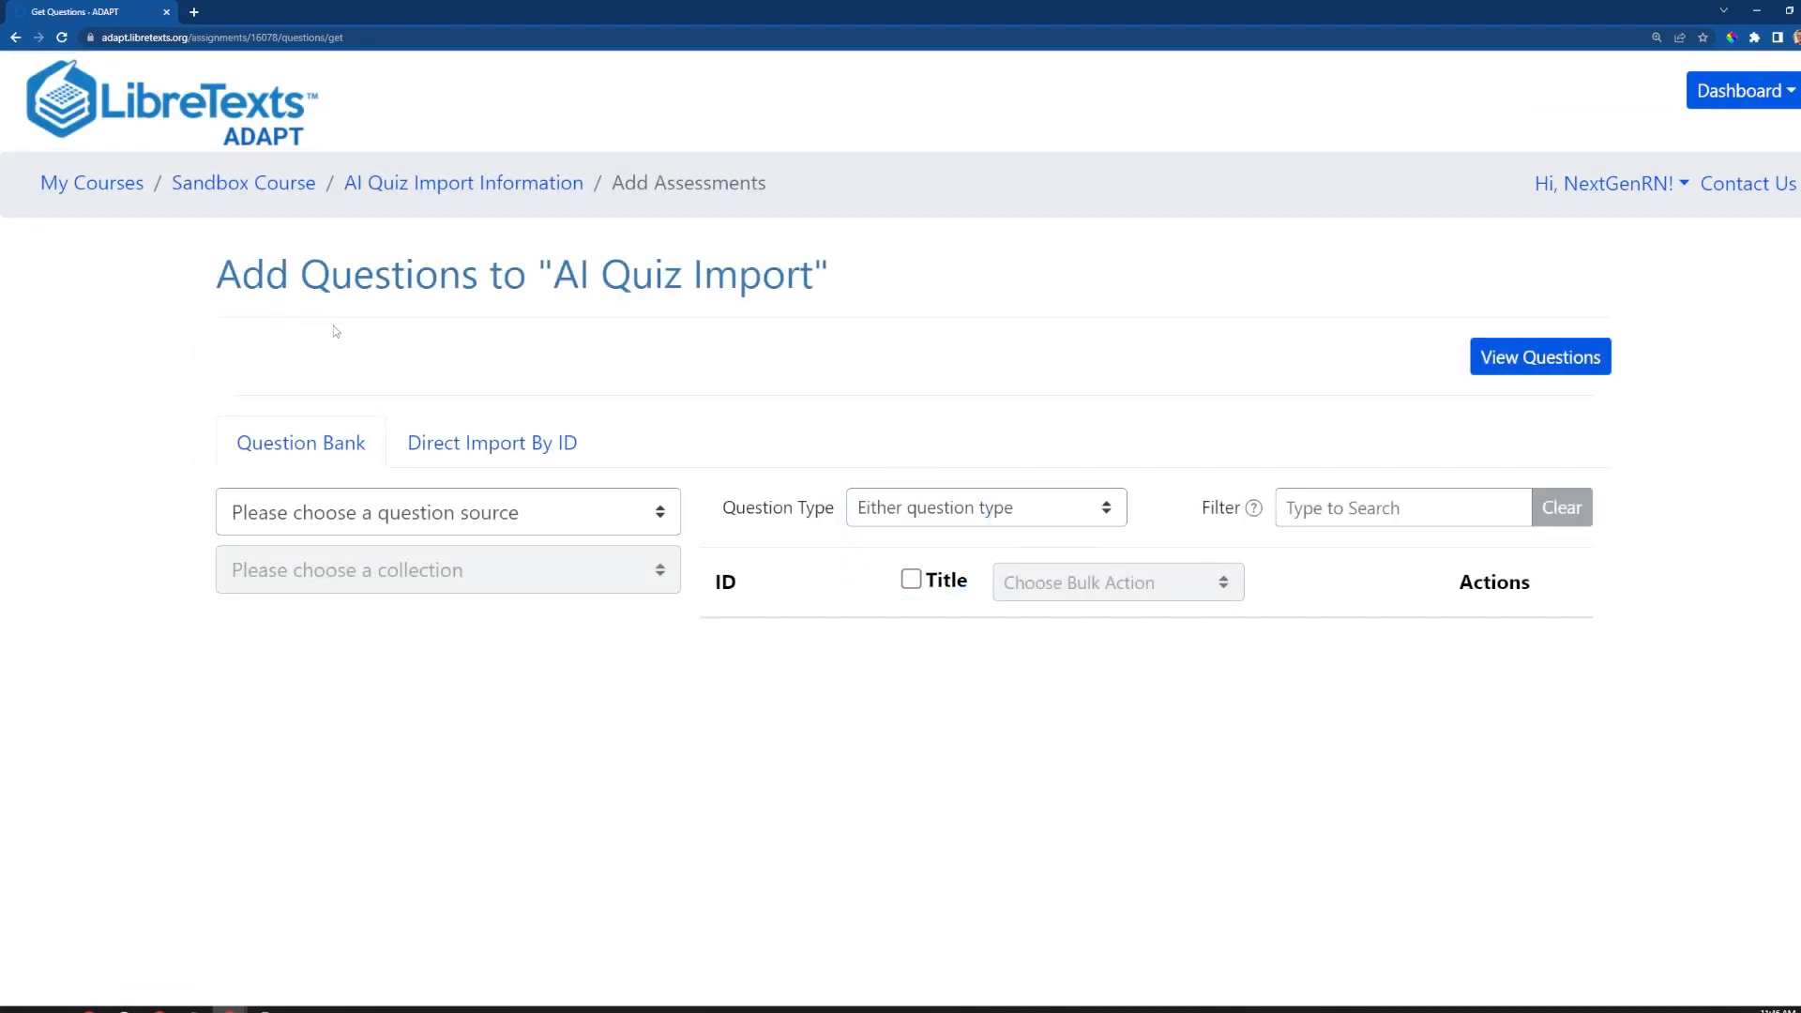
pyautogui.click(440, 522)
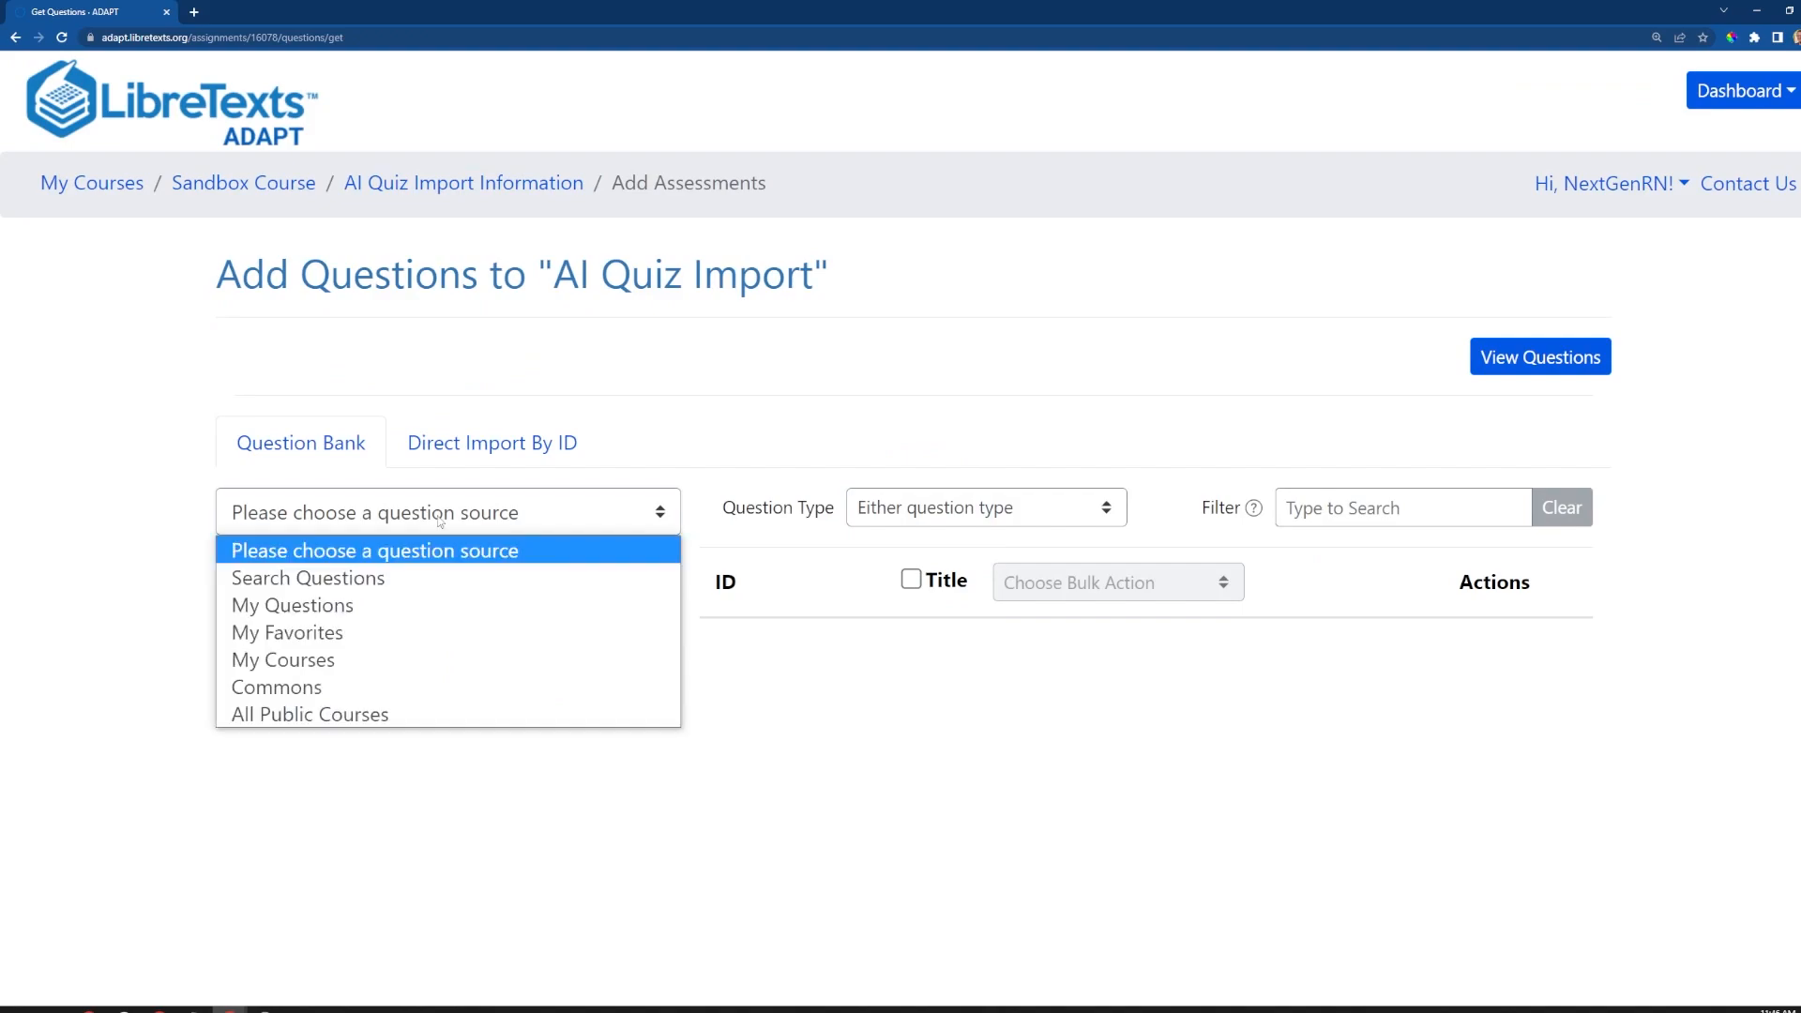
pyautogui.click(333, 718)
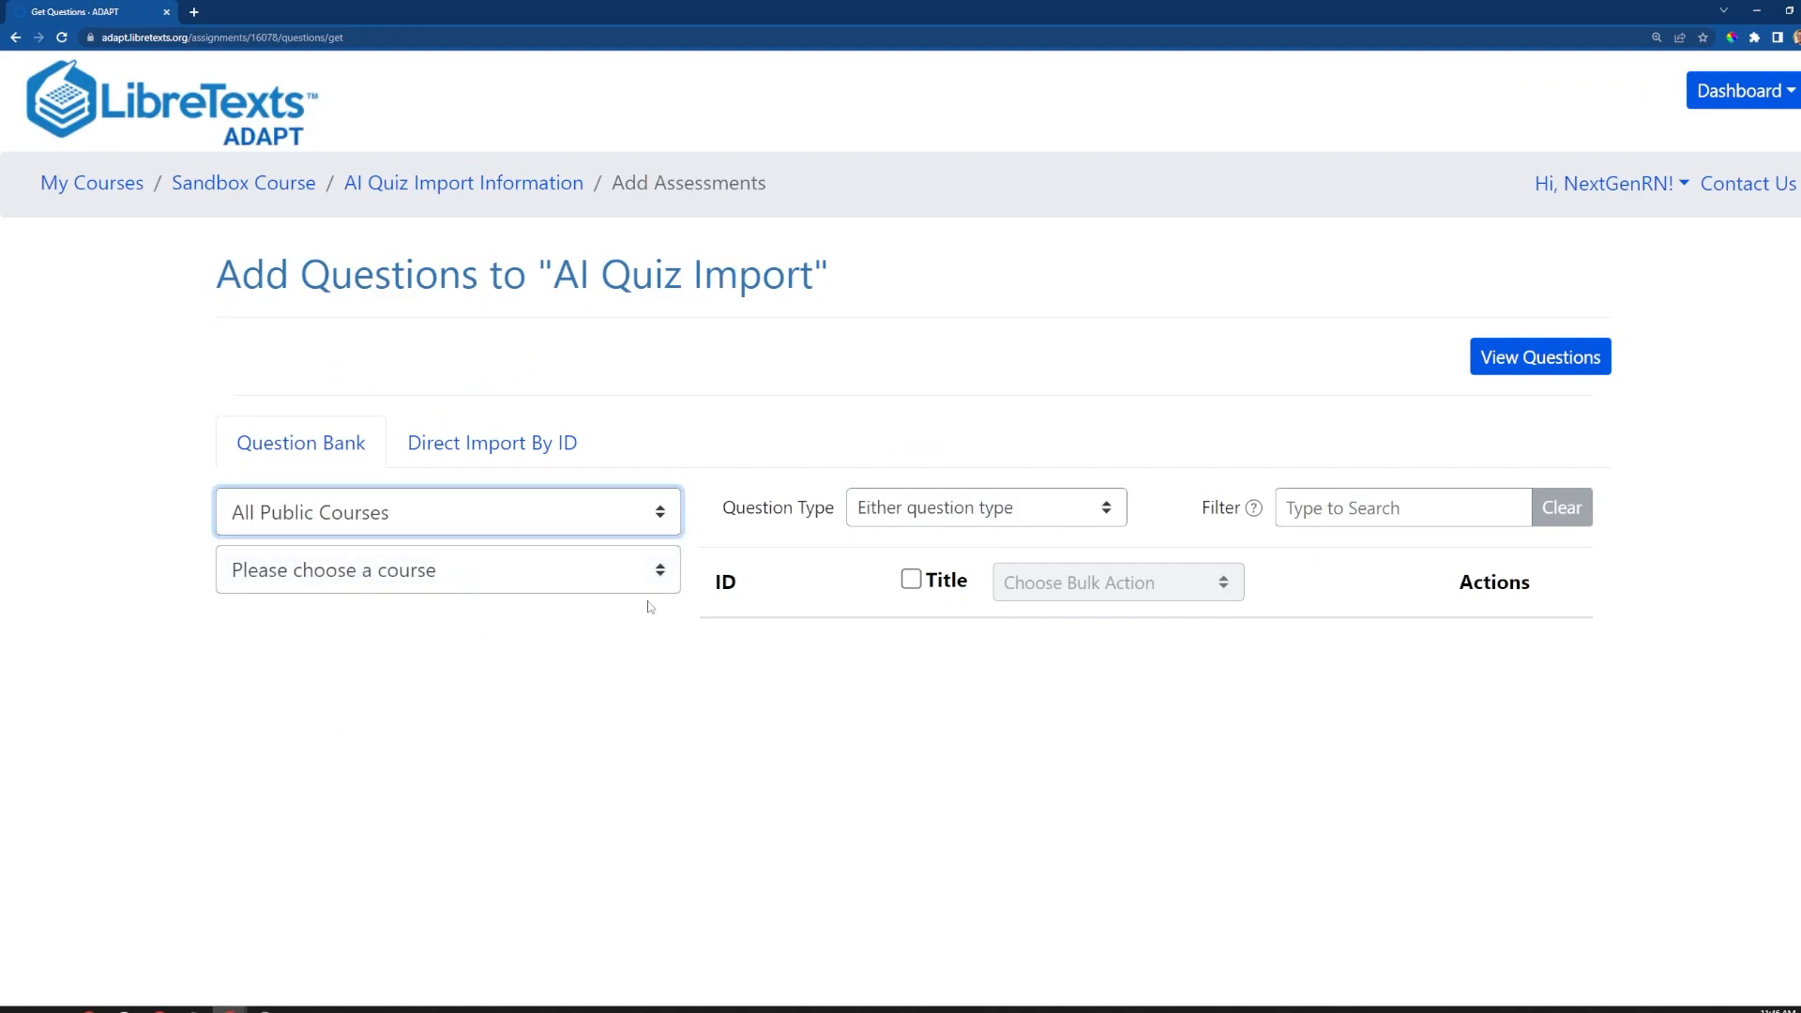
pyautogui.click(485, 574)
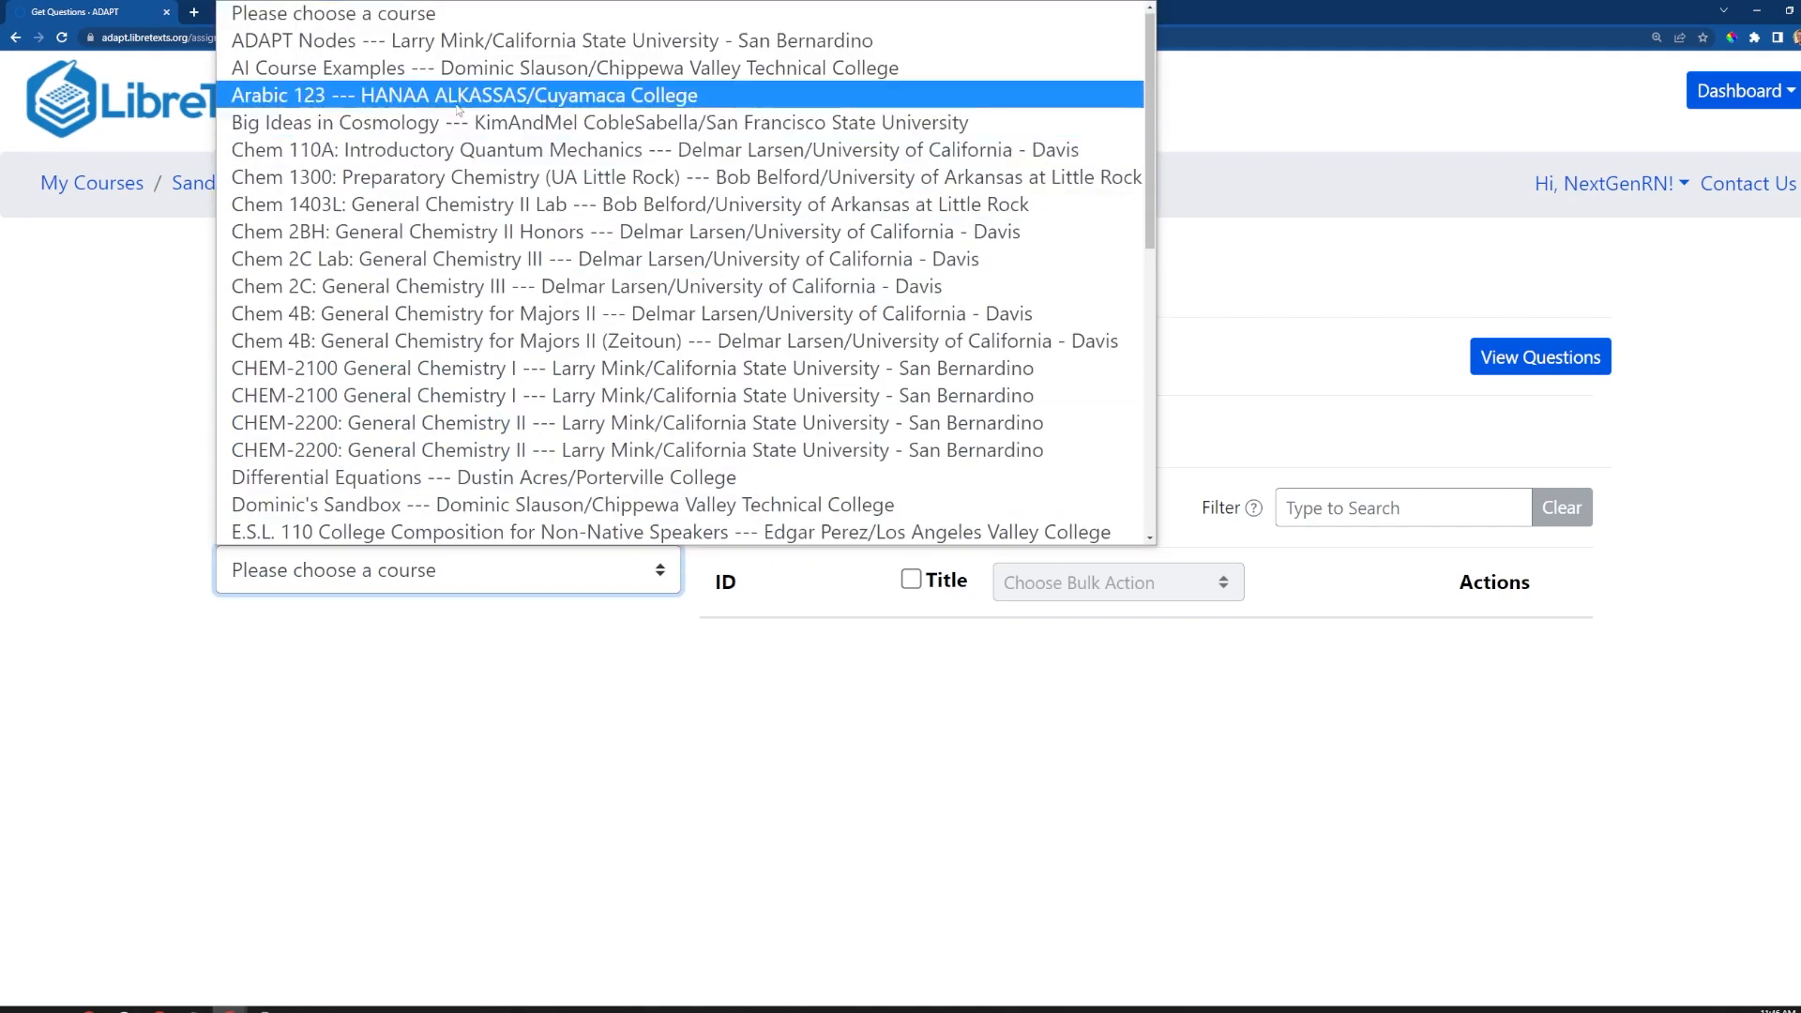
pyautogui.click(467, 72)
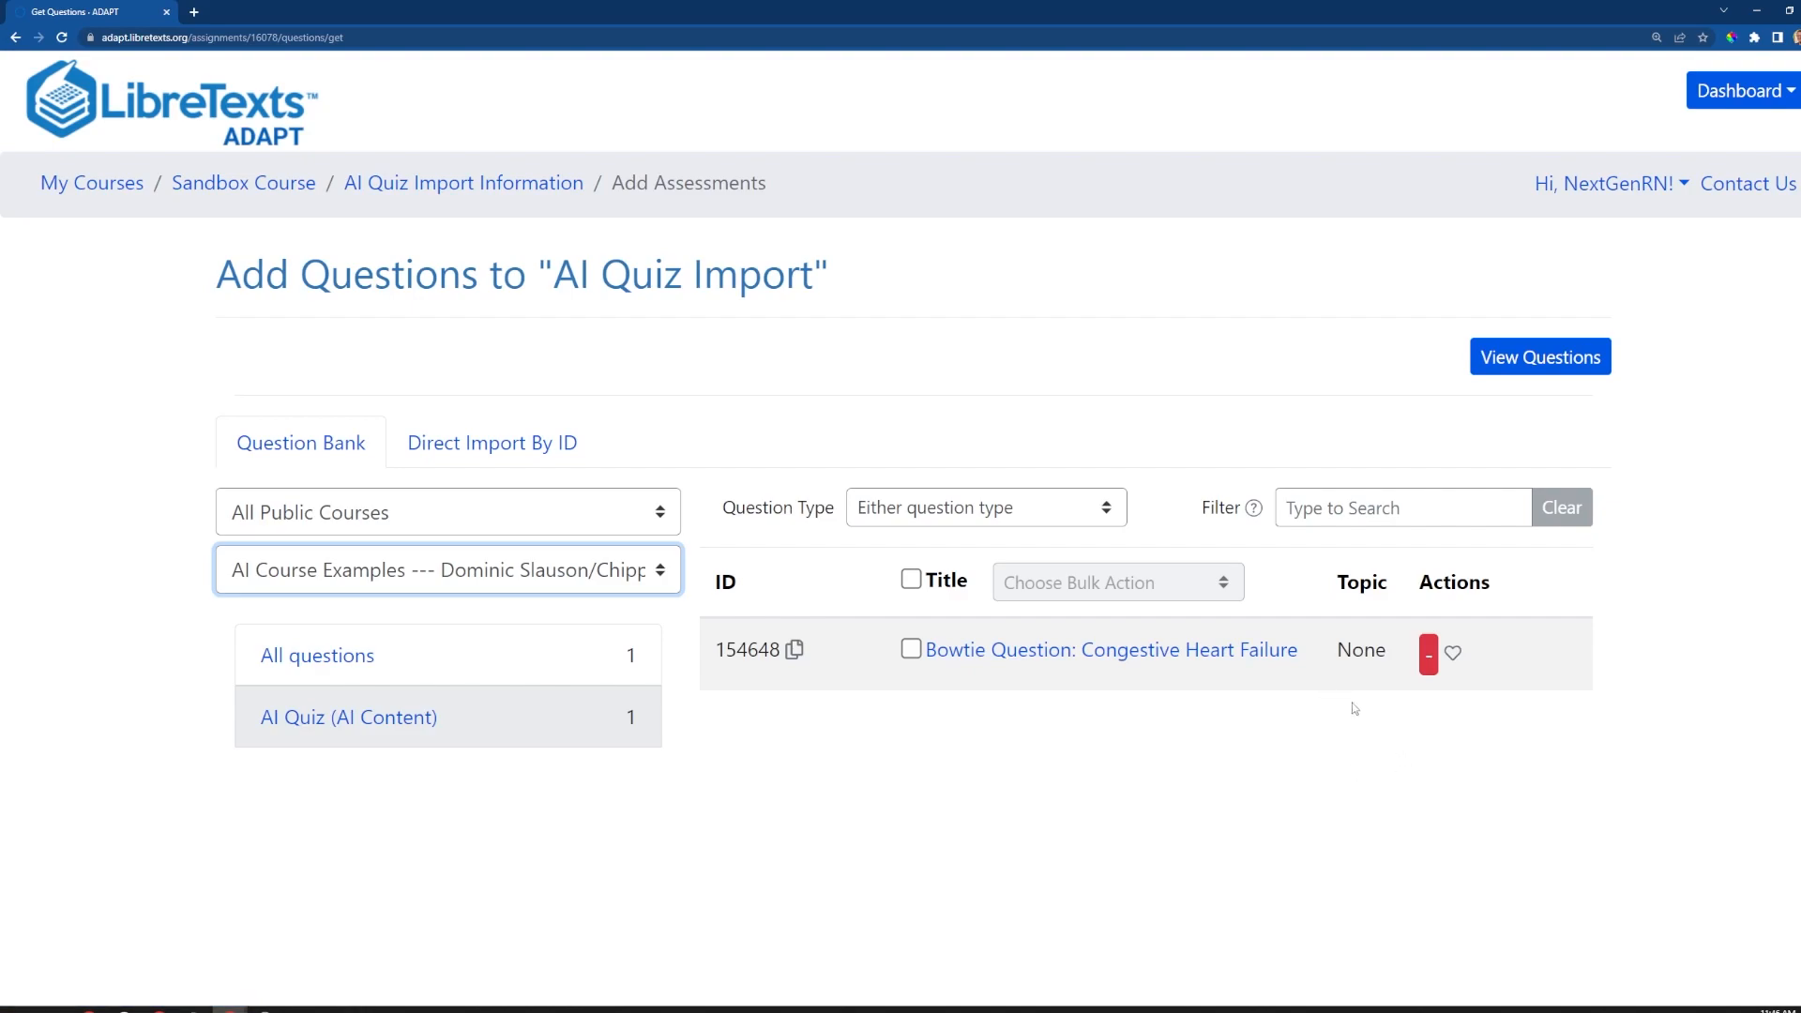
pyautogui.click(1428, 659)
pyautogui.click(15, 40)
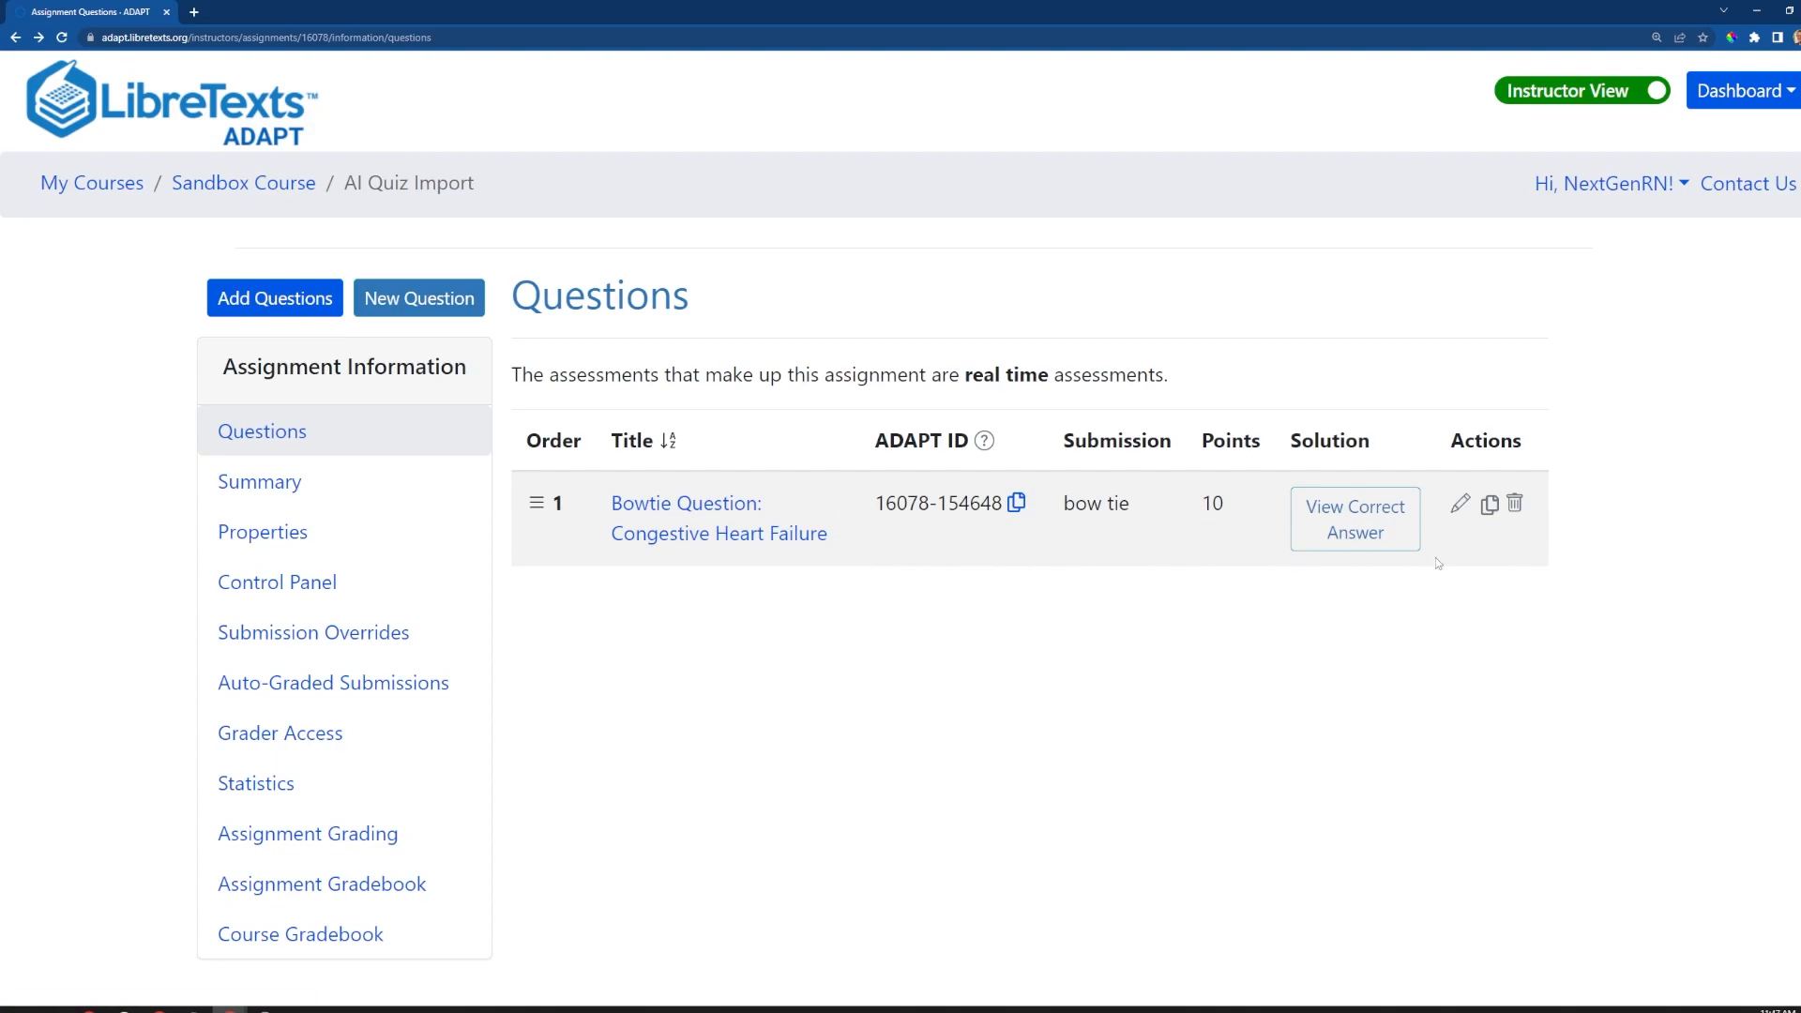
# Clone the Bowtie congestive heart failure question into the Cloned Questions folder without adding it to any course or assignment
pyautogui.click(1460, 504)
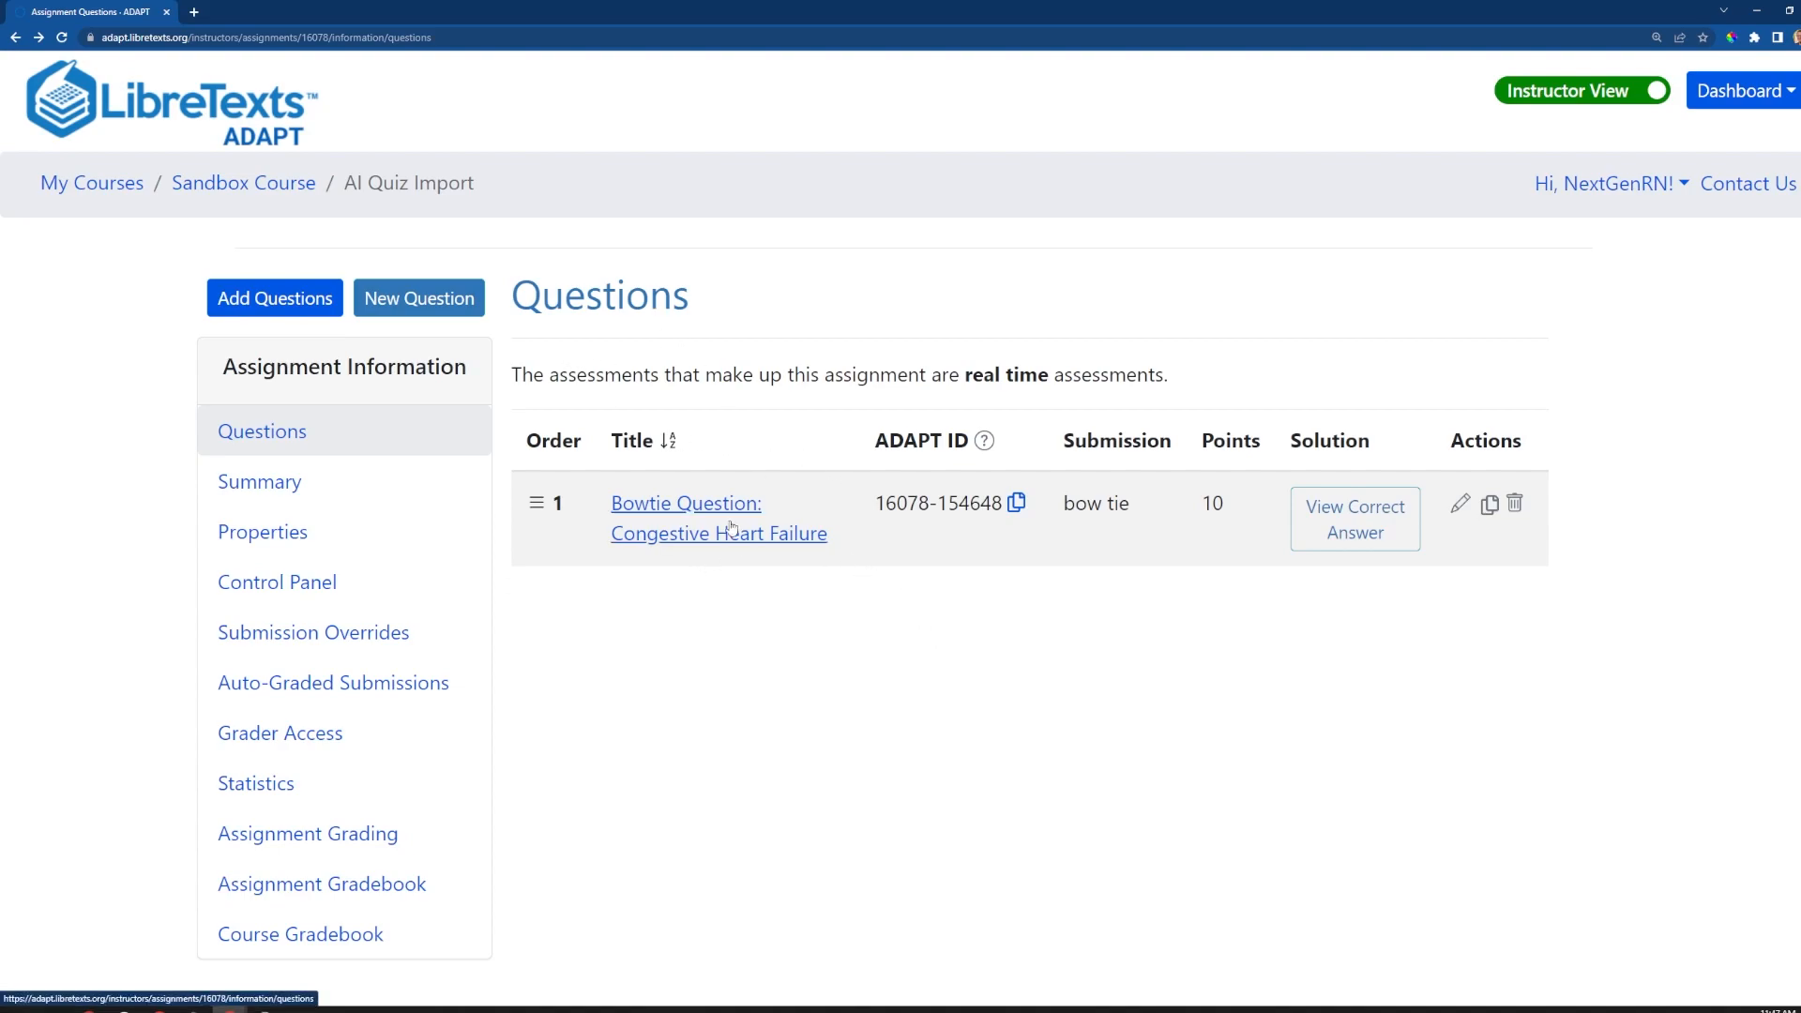
pyautogui.click(1489, 507)
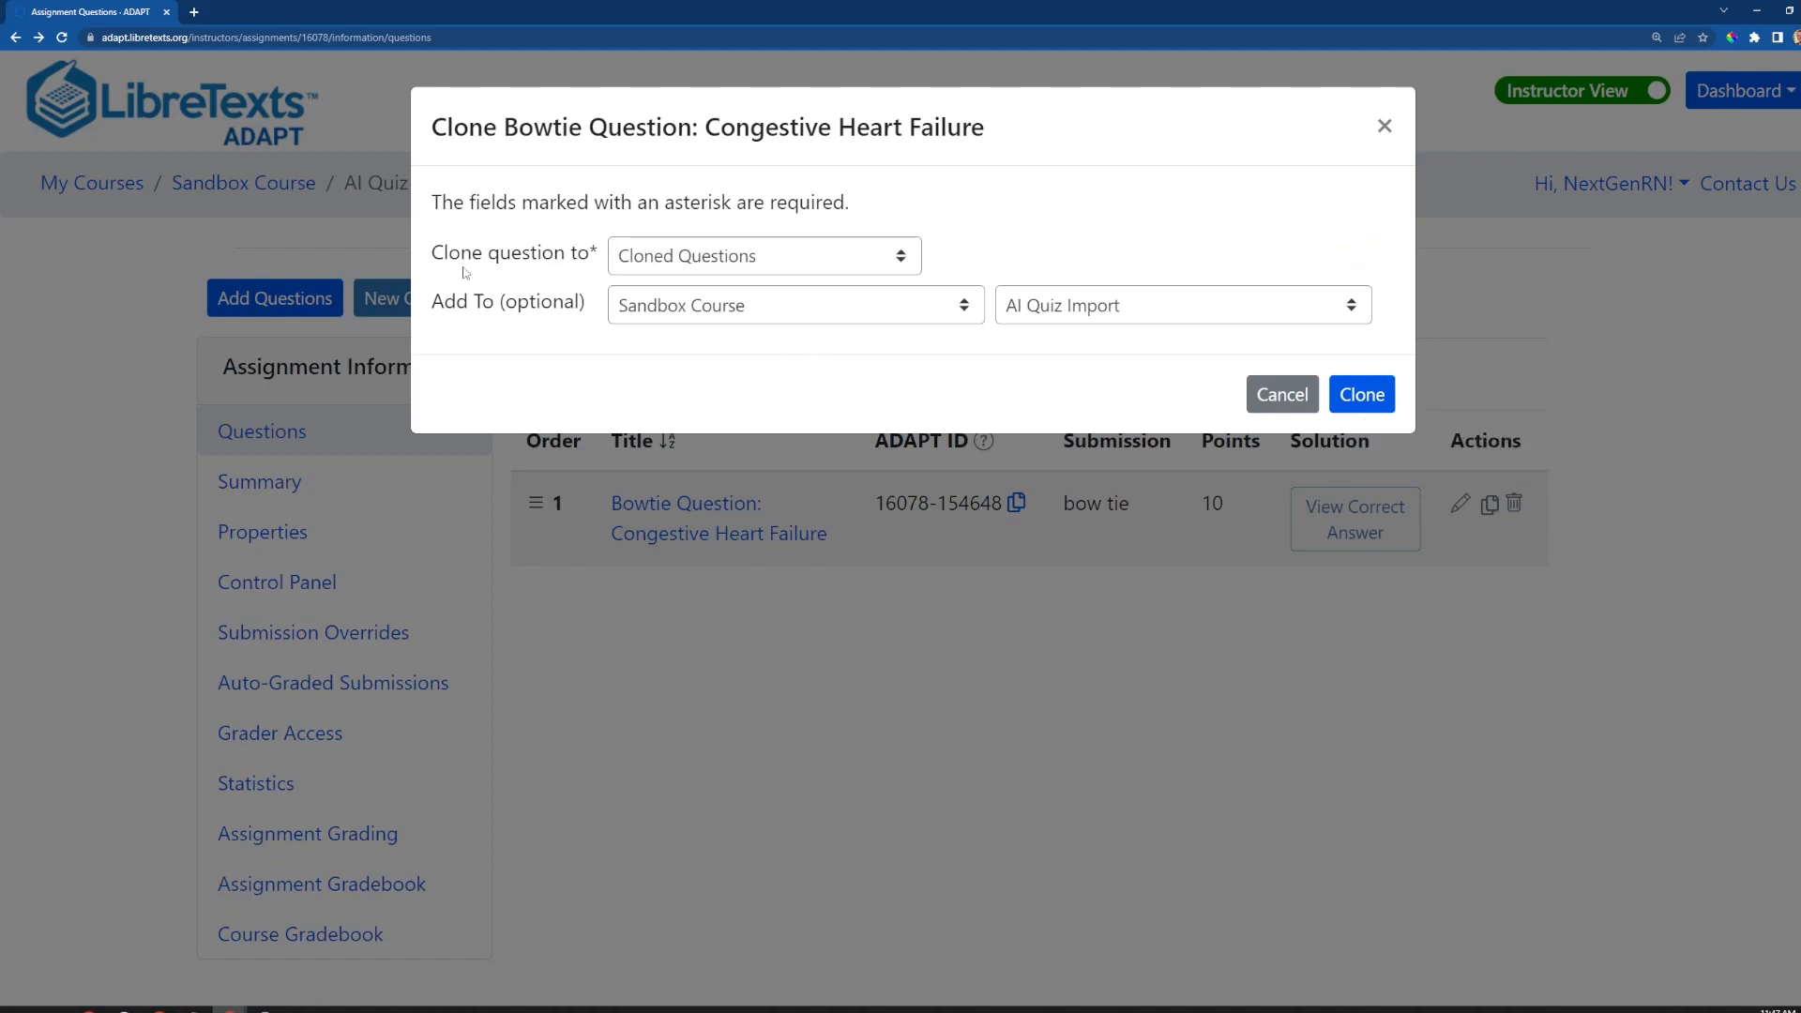
pyautogui.click(785, 259)
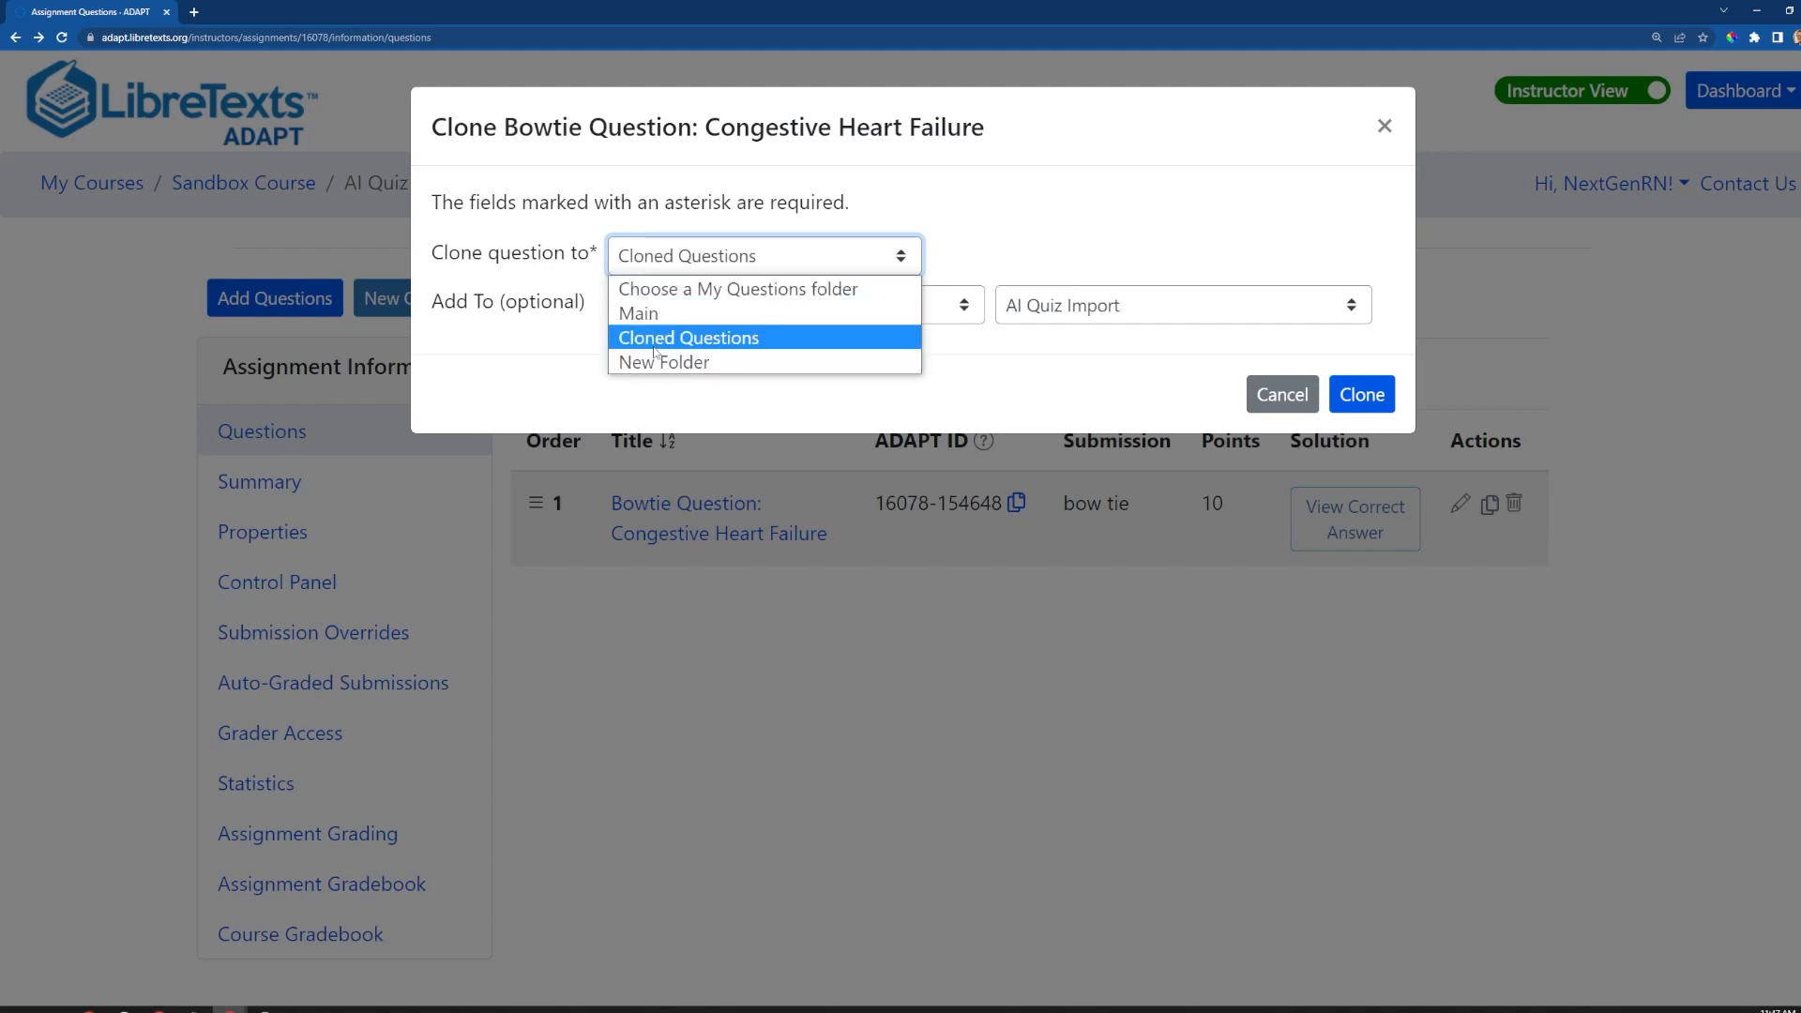
pyautogui.click(702, 341)
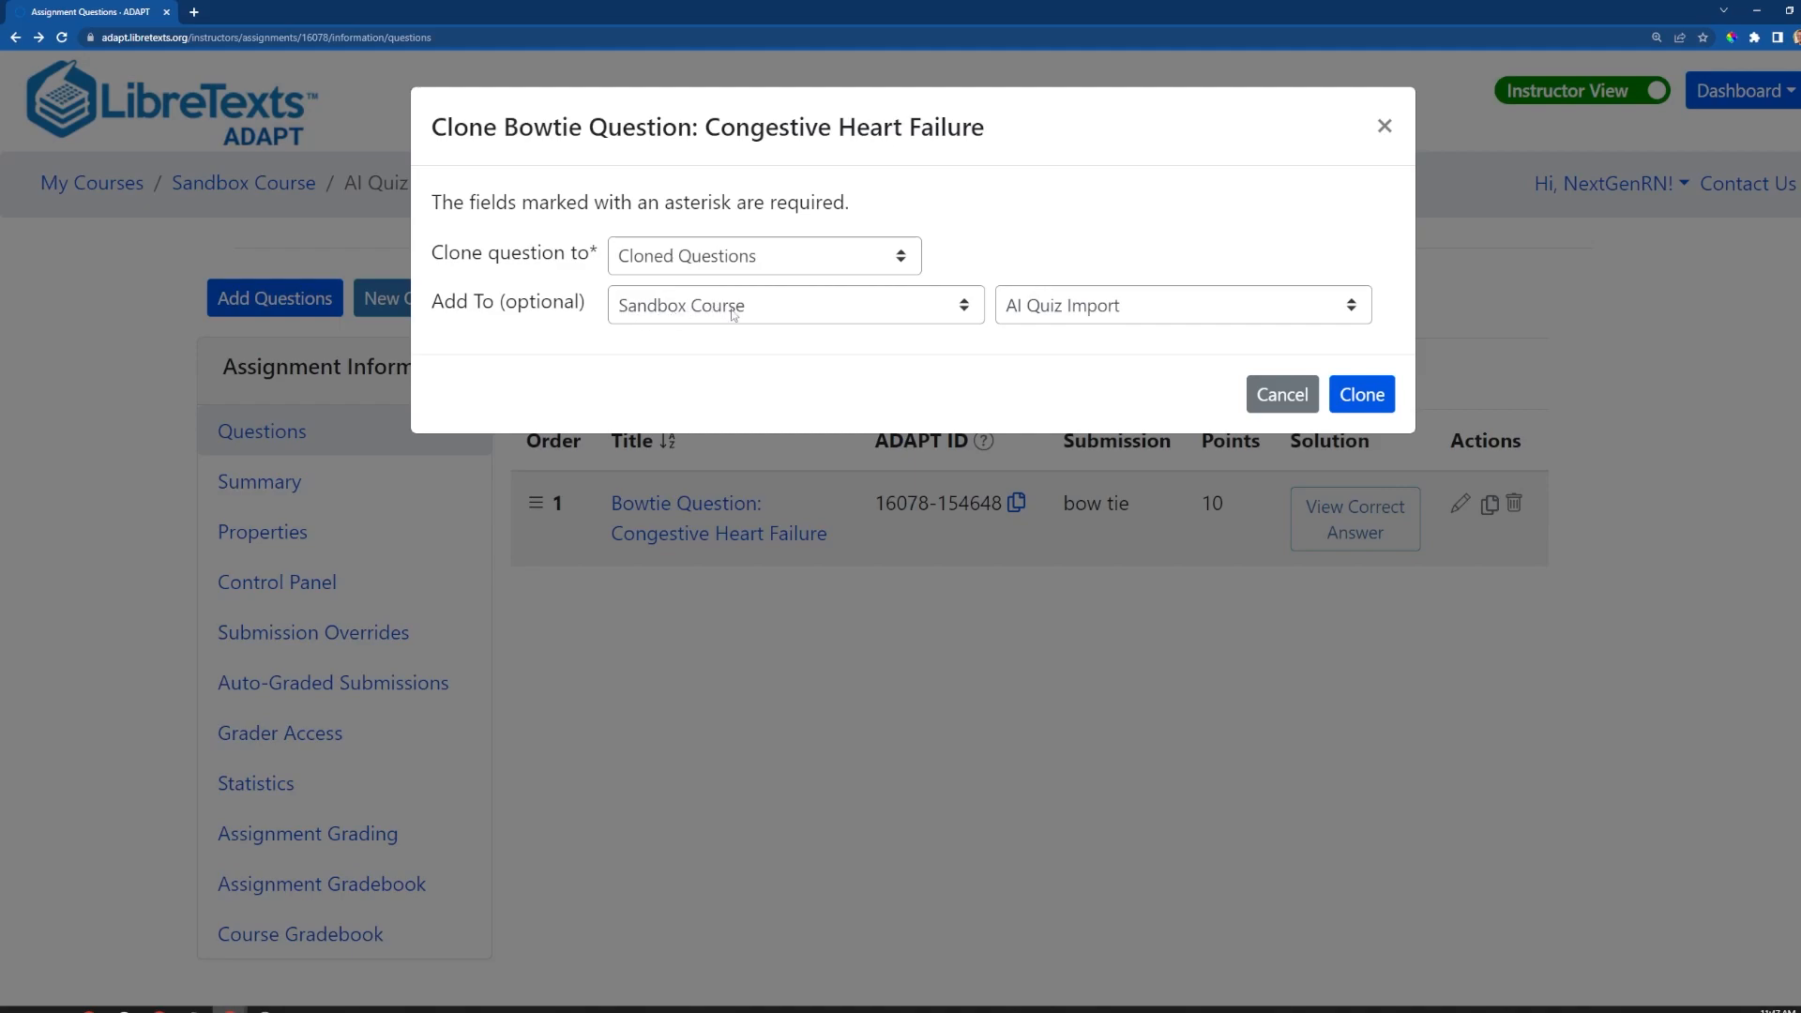
pyautogui.click(849, 318)
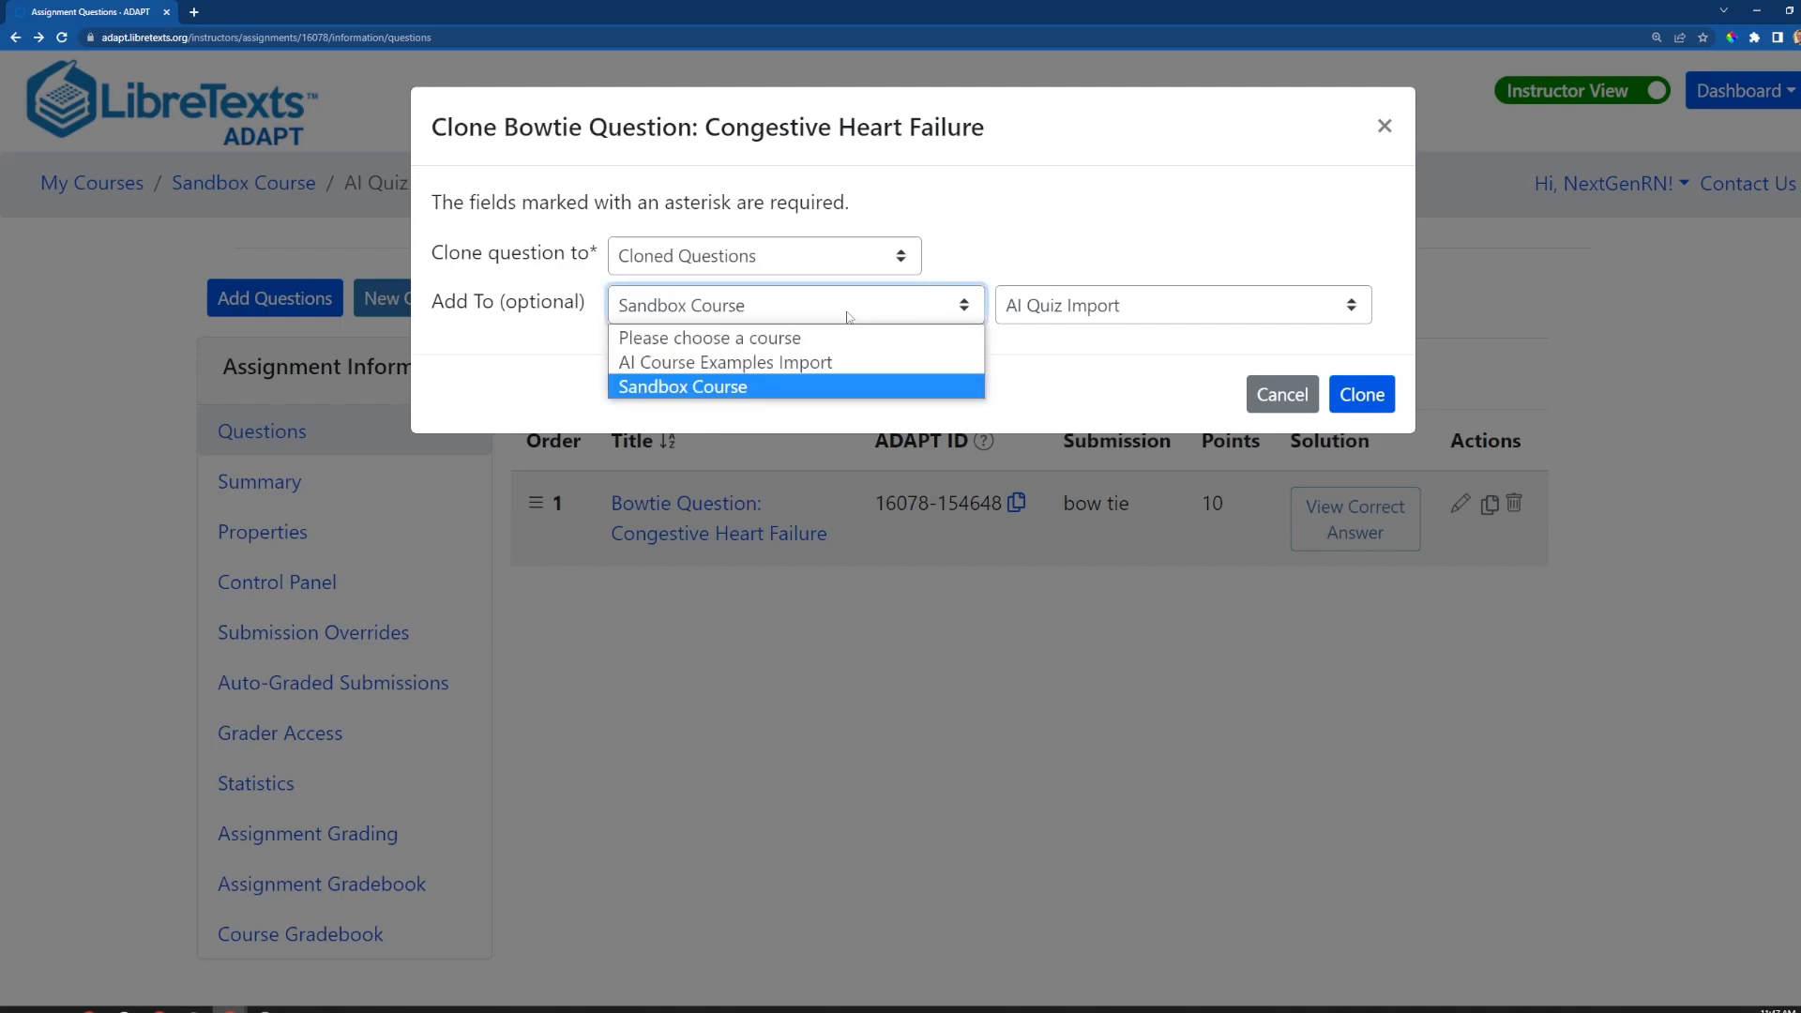
pyautogui.click(774, 384)
pyautogui.click(1060, 307)
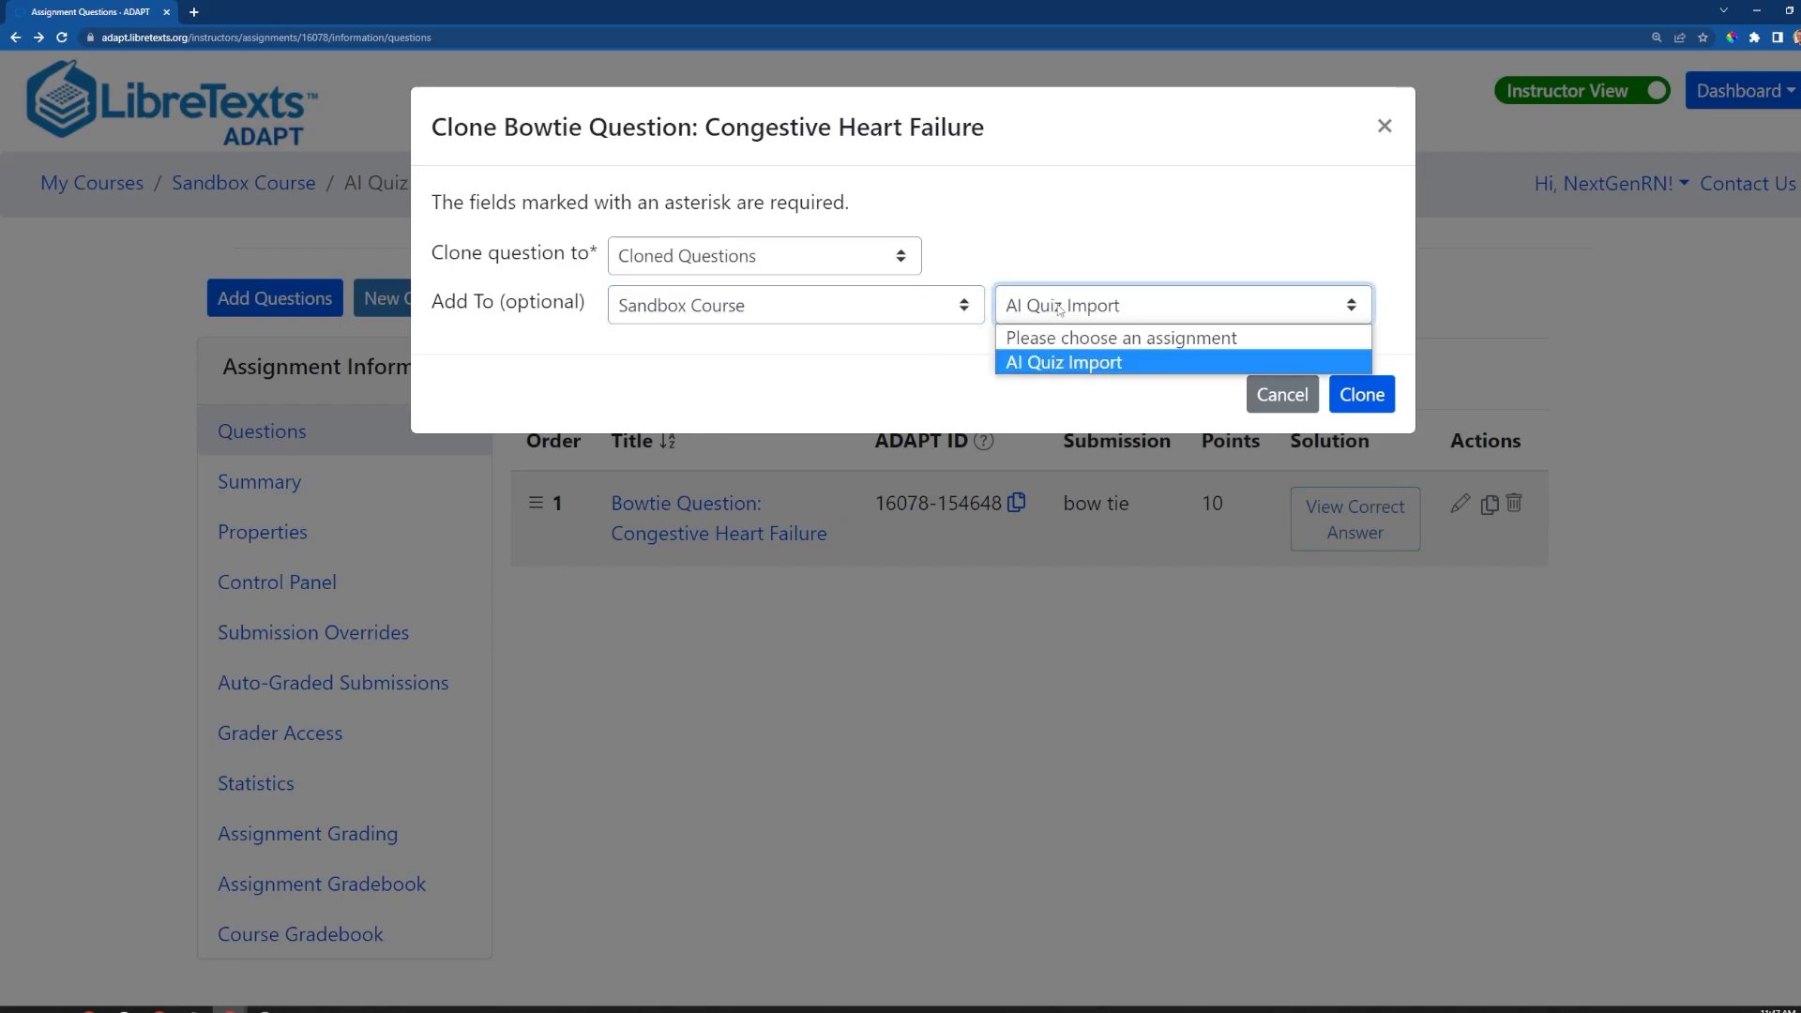
pyautogui.click(865, 369)
pyautogui.click(754, 312)
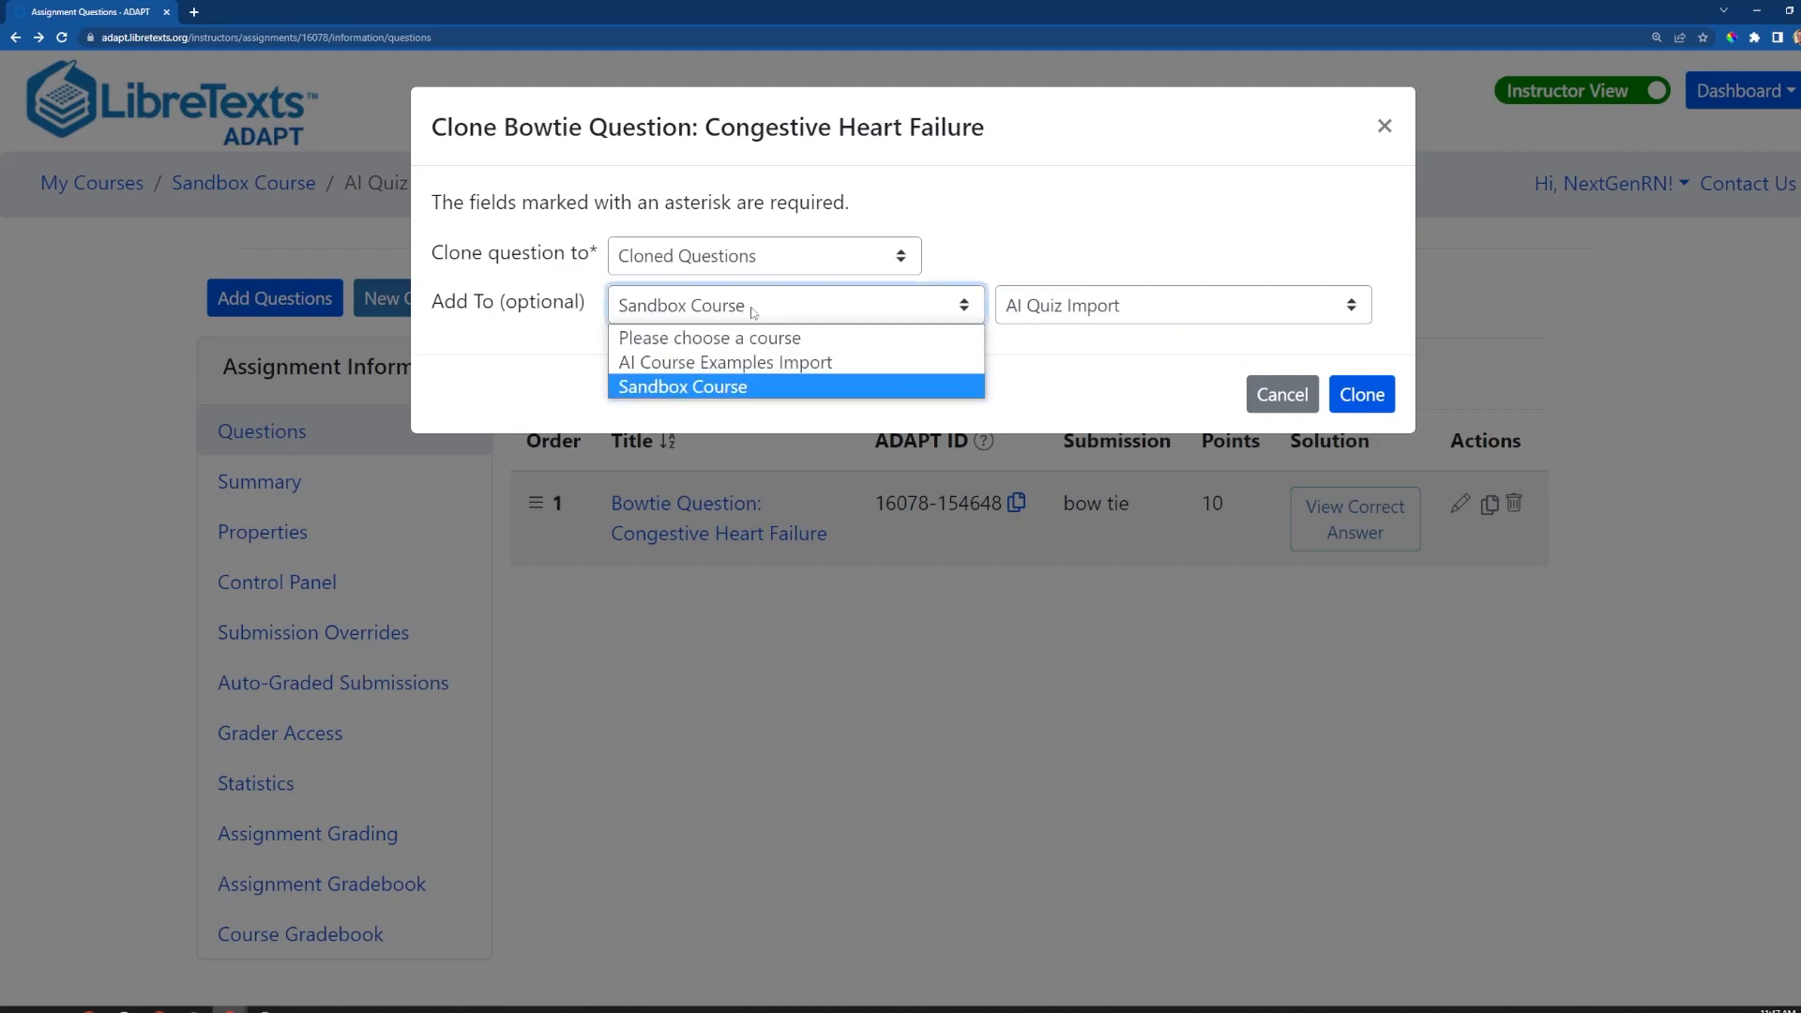
pyautogui.click(793, 339)
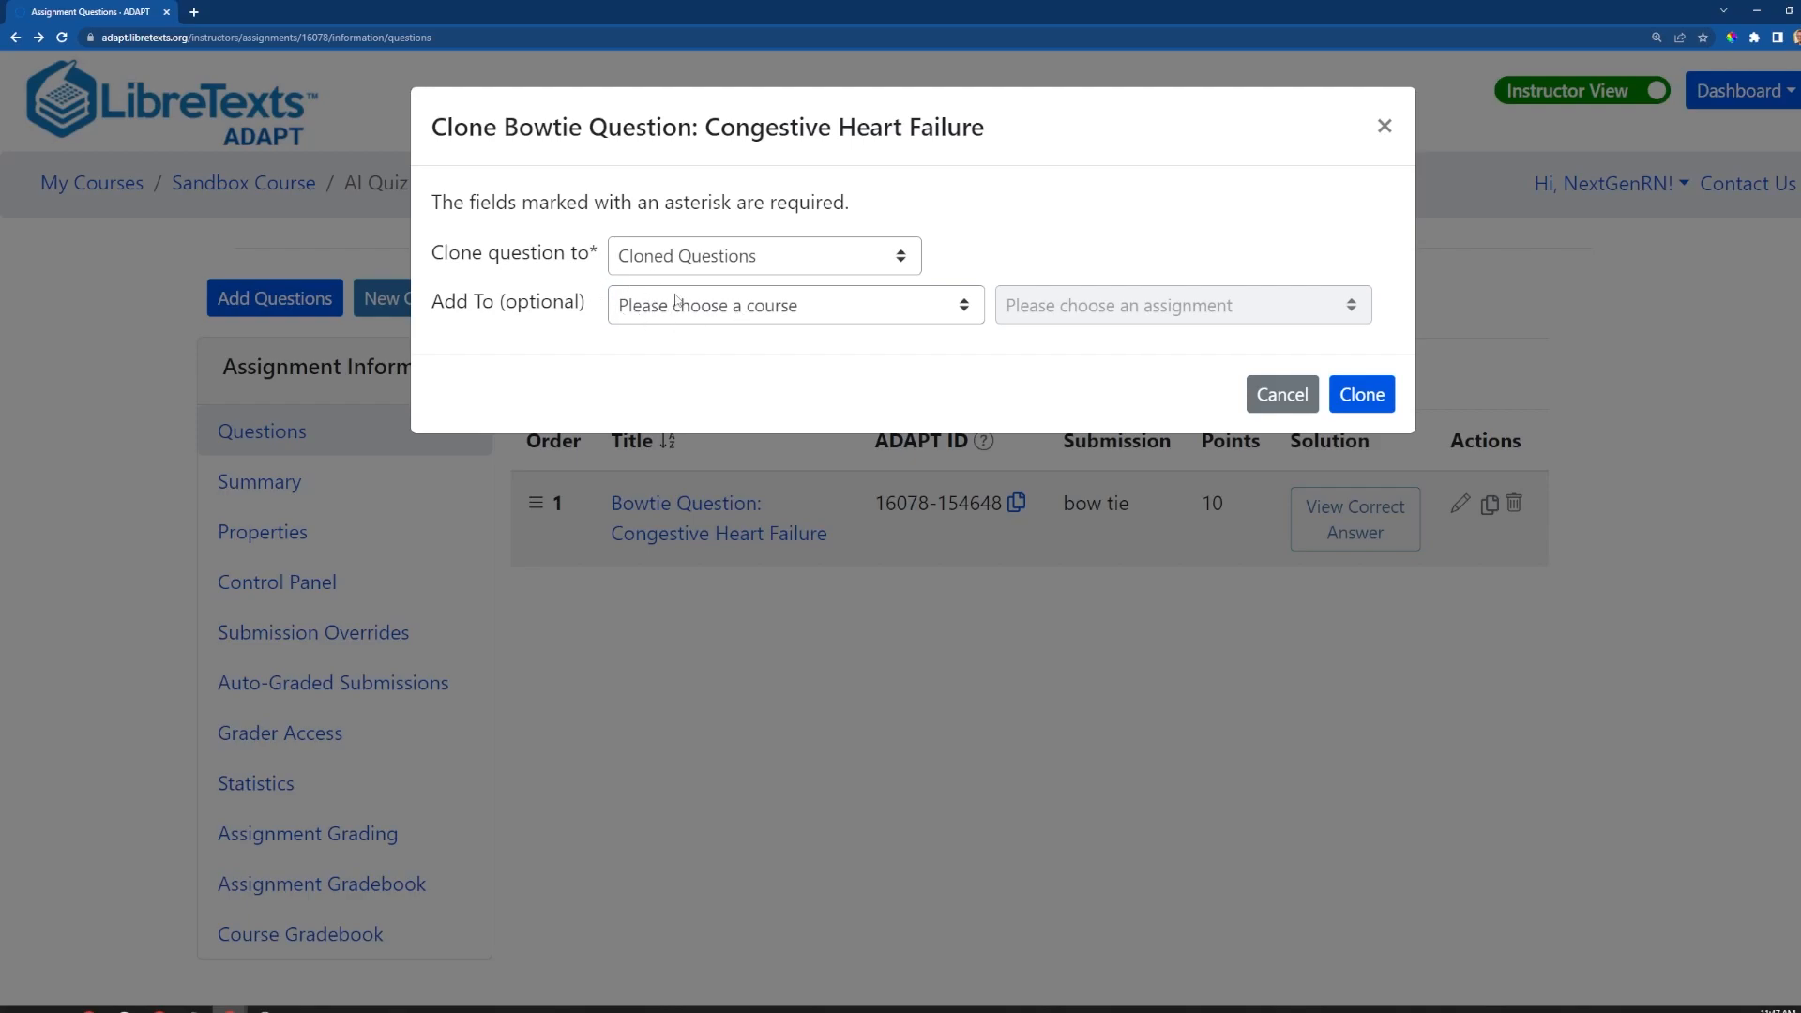
pyautogui.click(1362, 394)
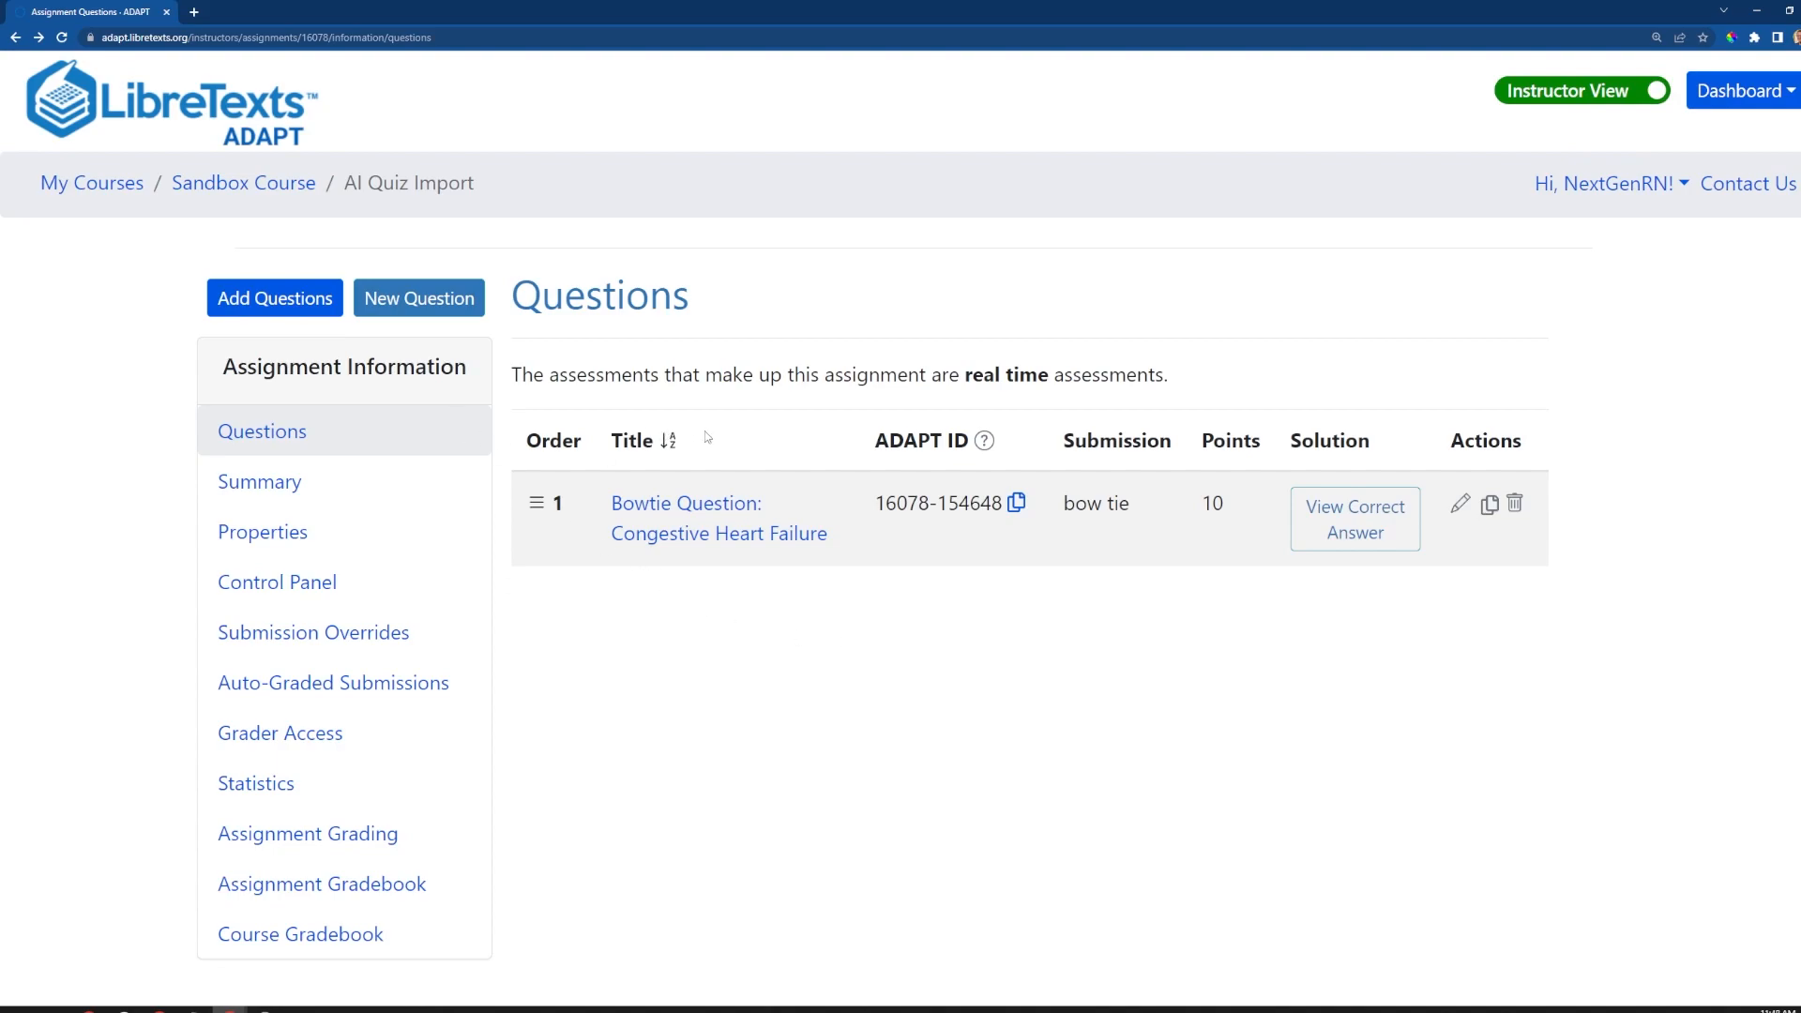
# Add the Bowtie congestive heart failure copy from the Cloned Questions folder of My Questions to AI Quiz Import, and return to the assignment's questions
pyautogui.click(268, 314)
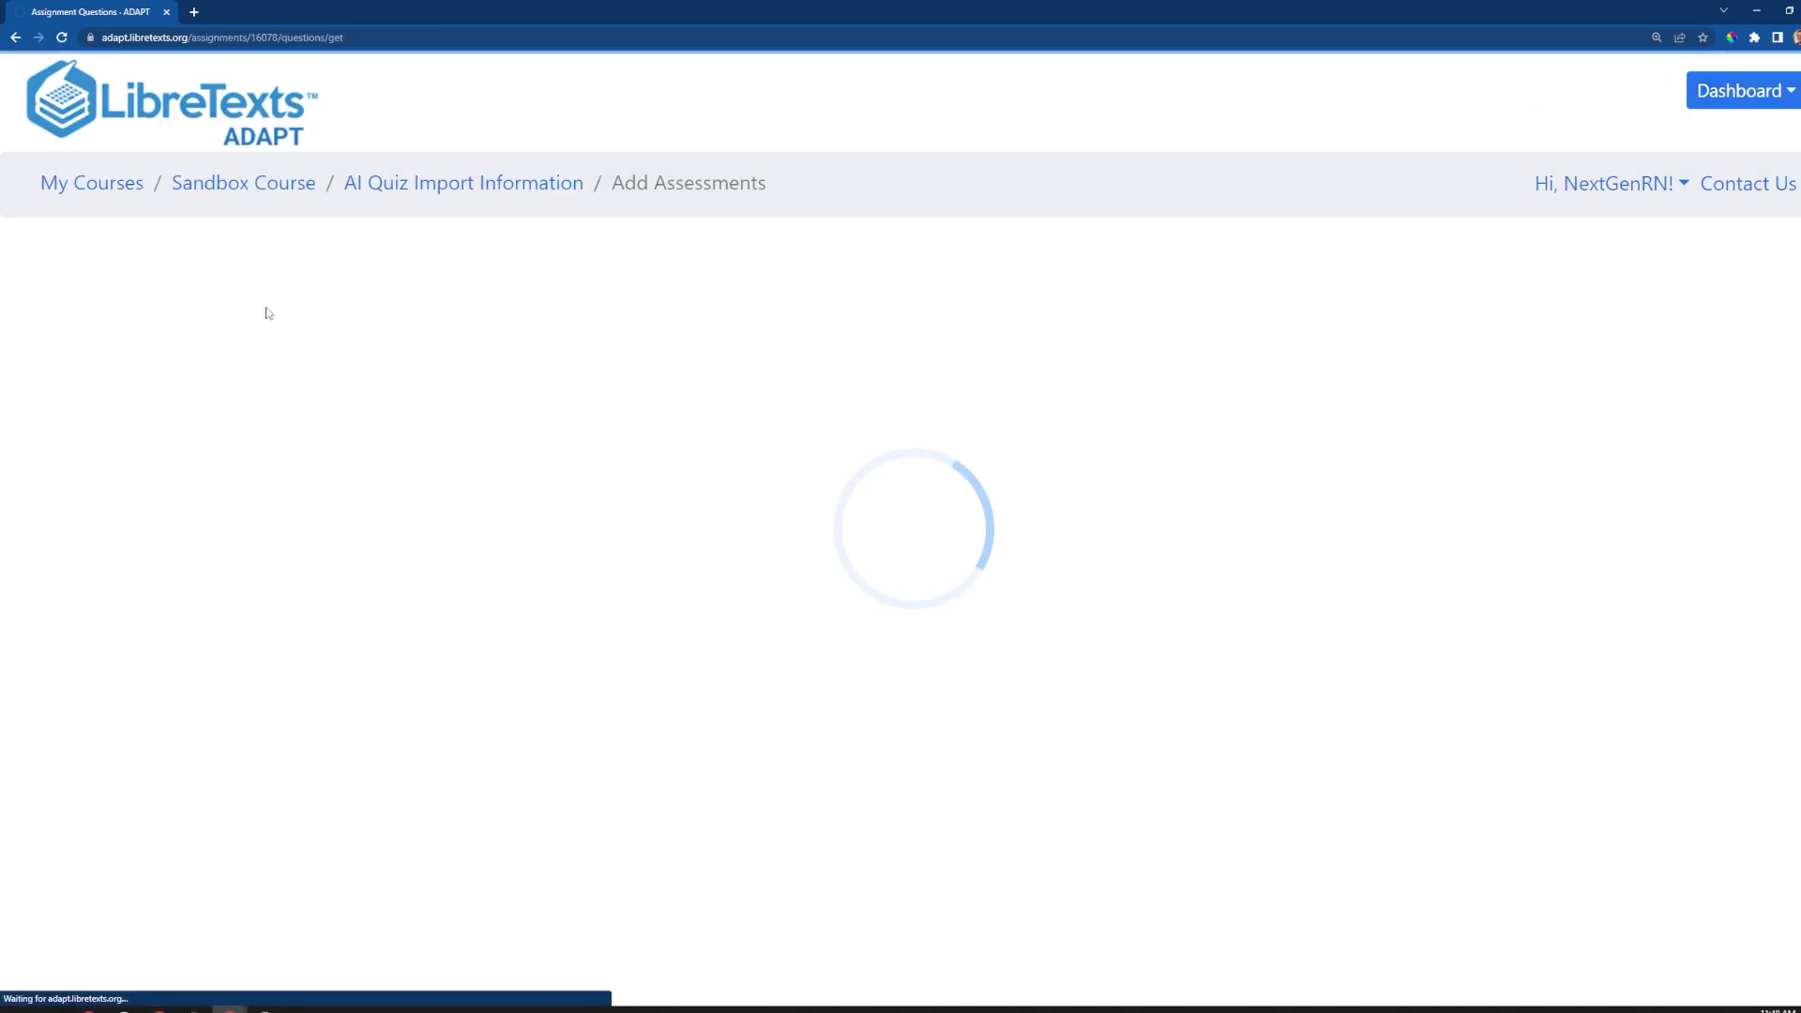
pyautogui.click(427, 515)
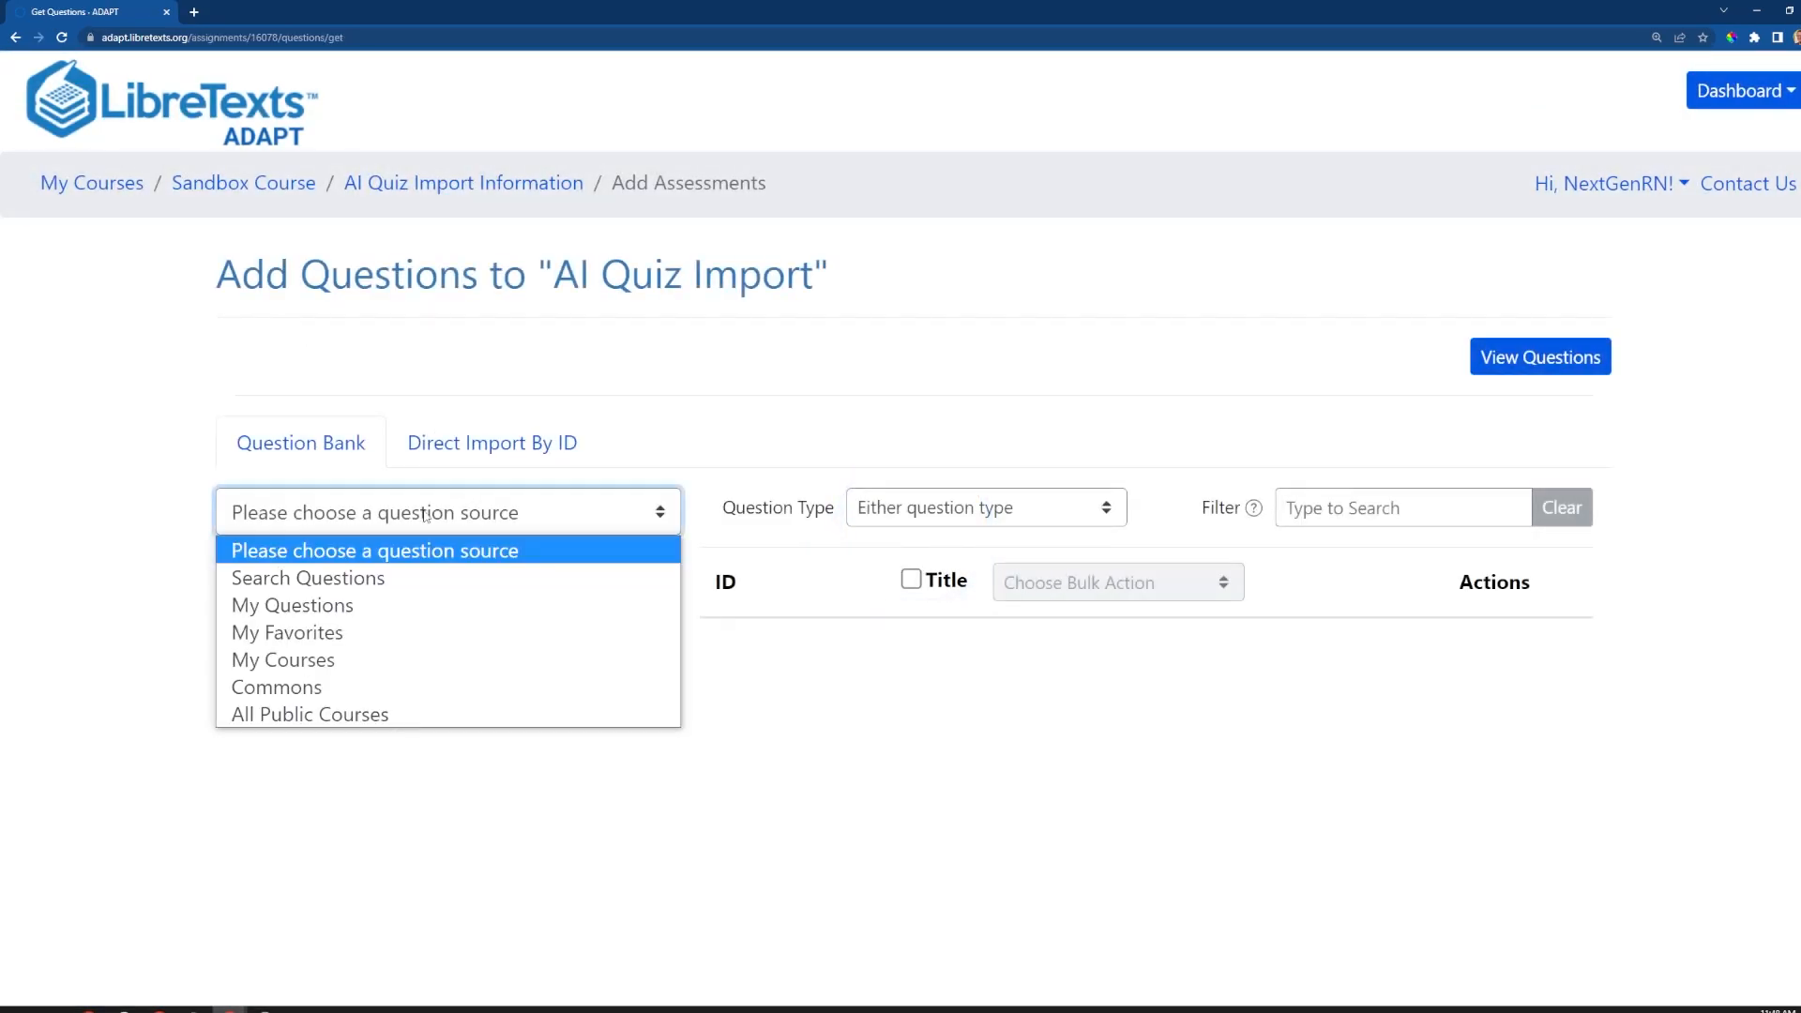
pyautogui.click(327, 608)
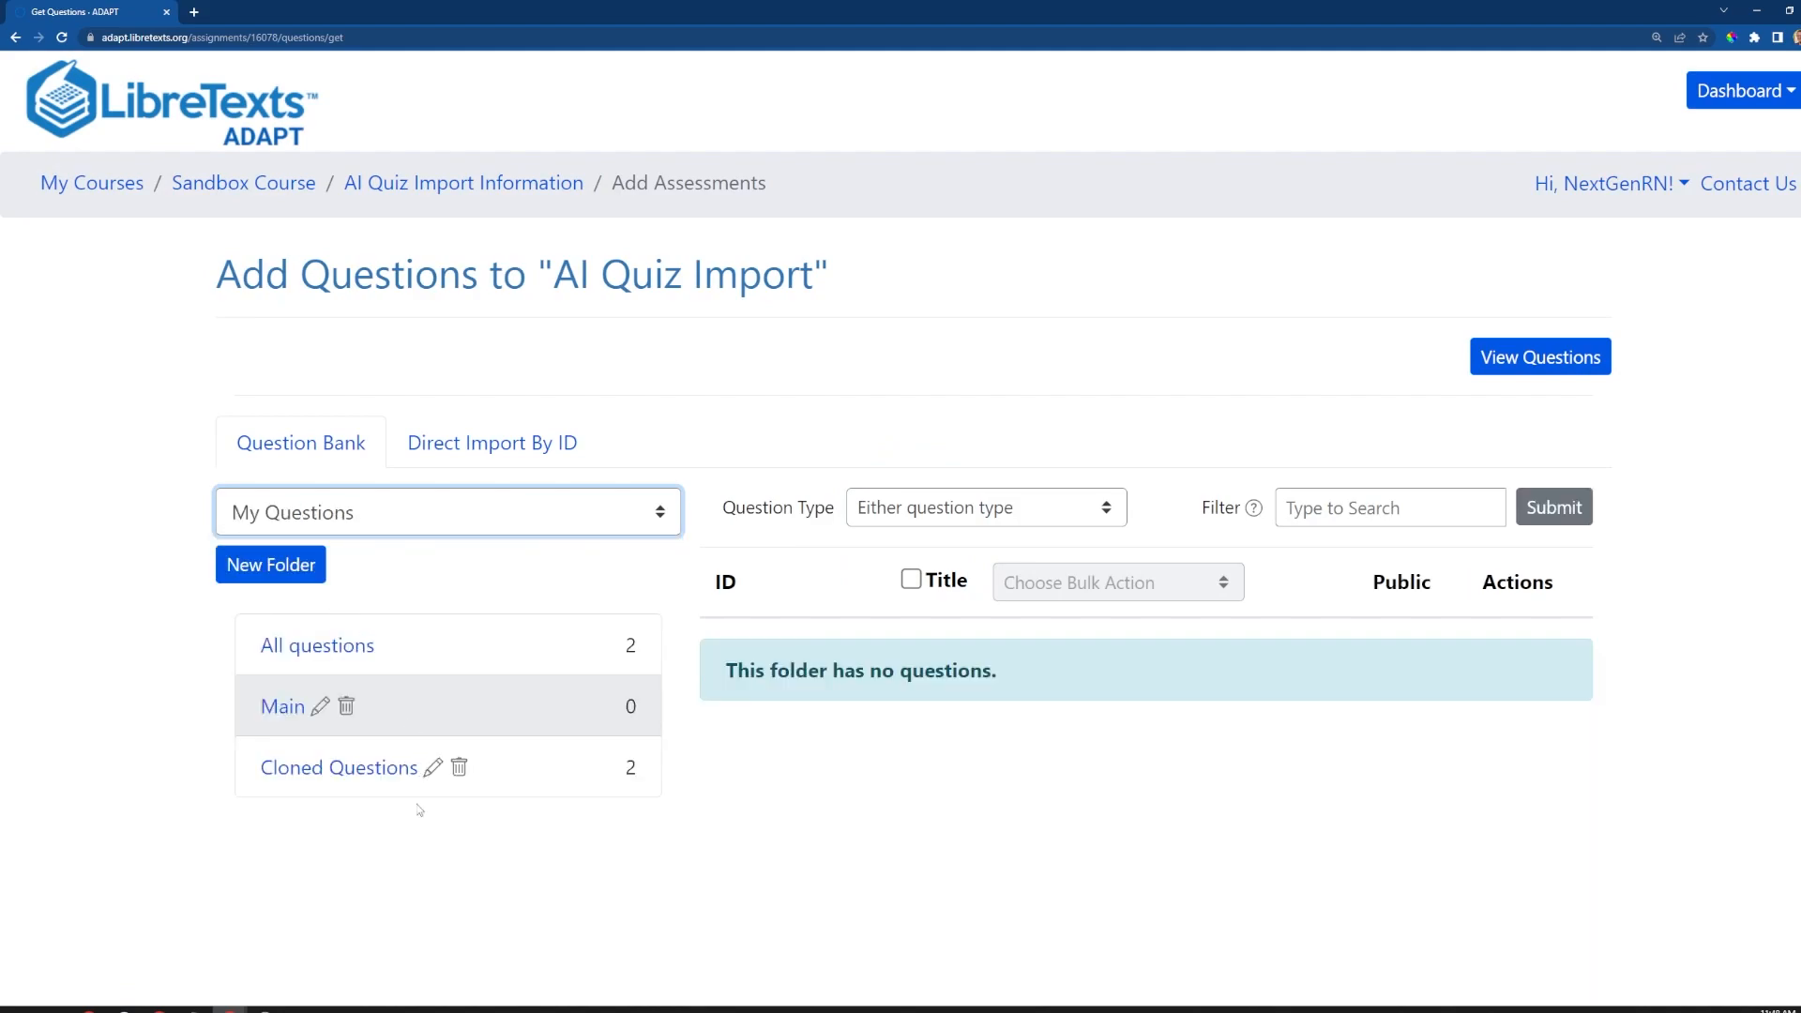
pyautogui.click(332, 774)
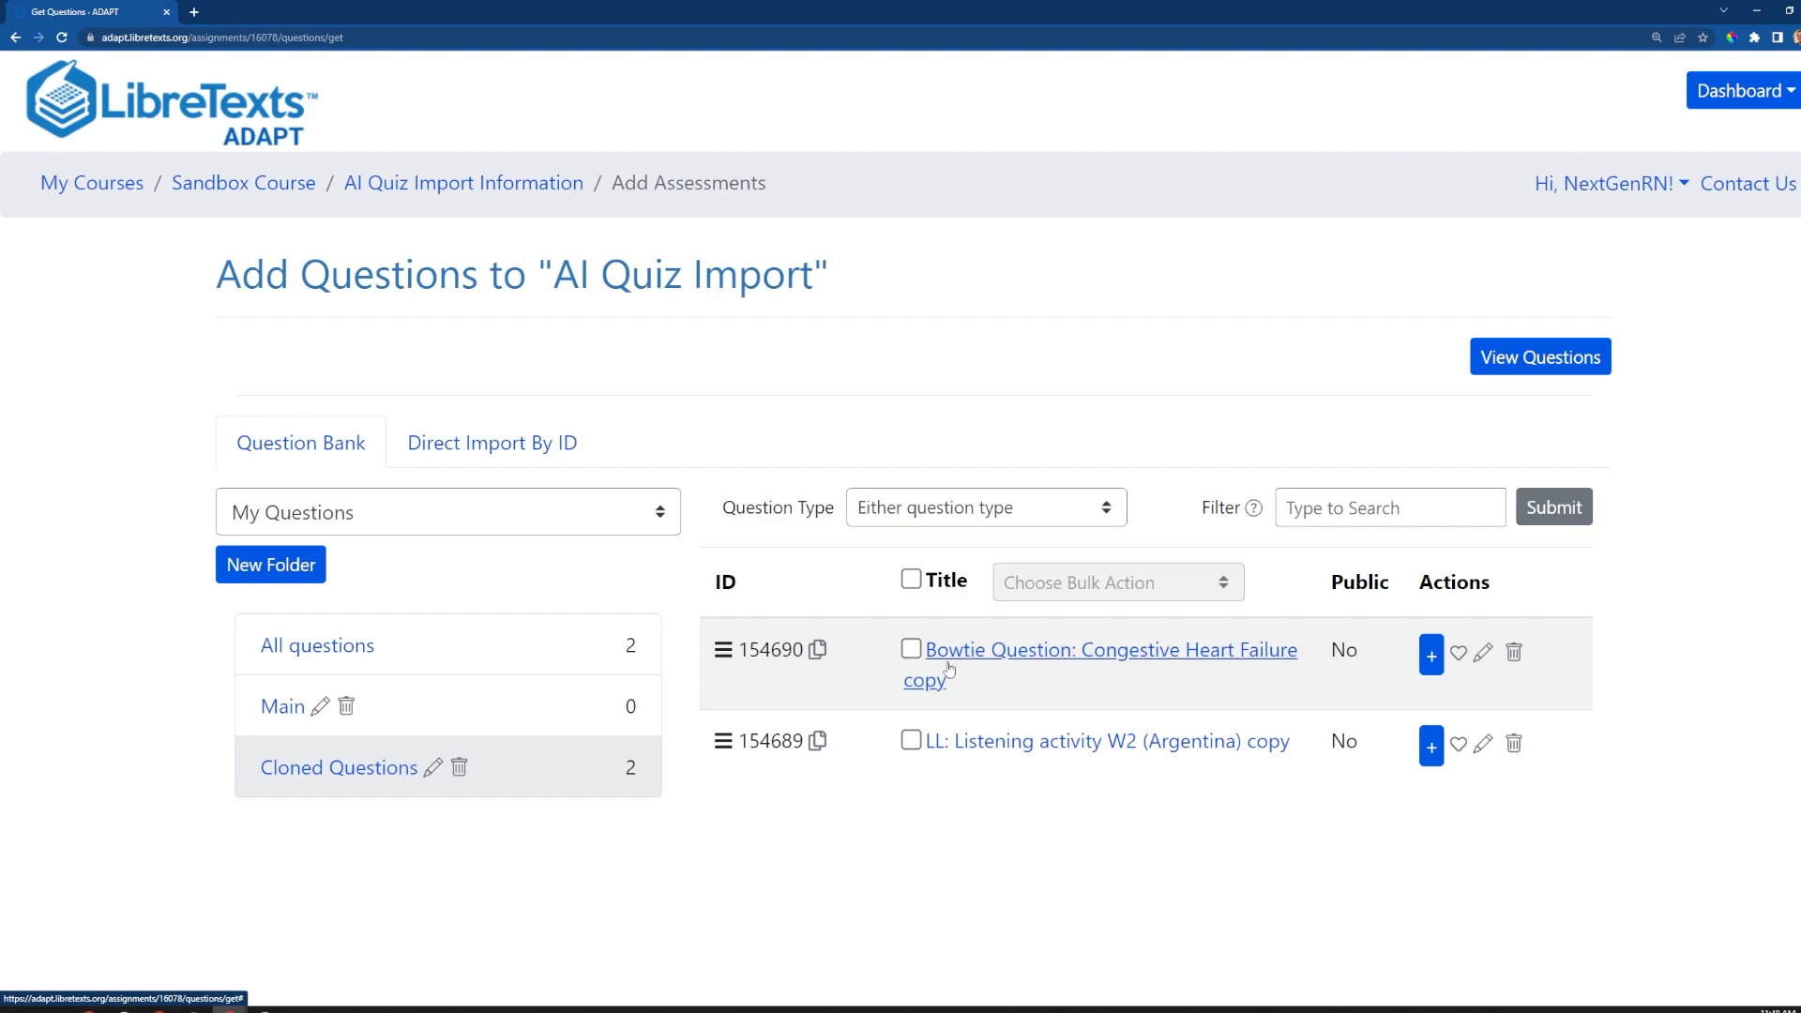
pyautogui.click(1431, 657)
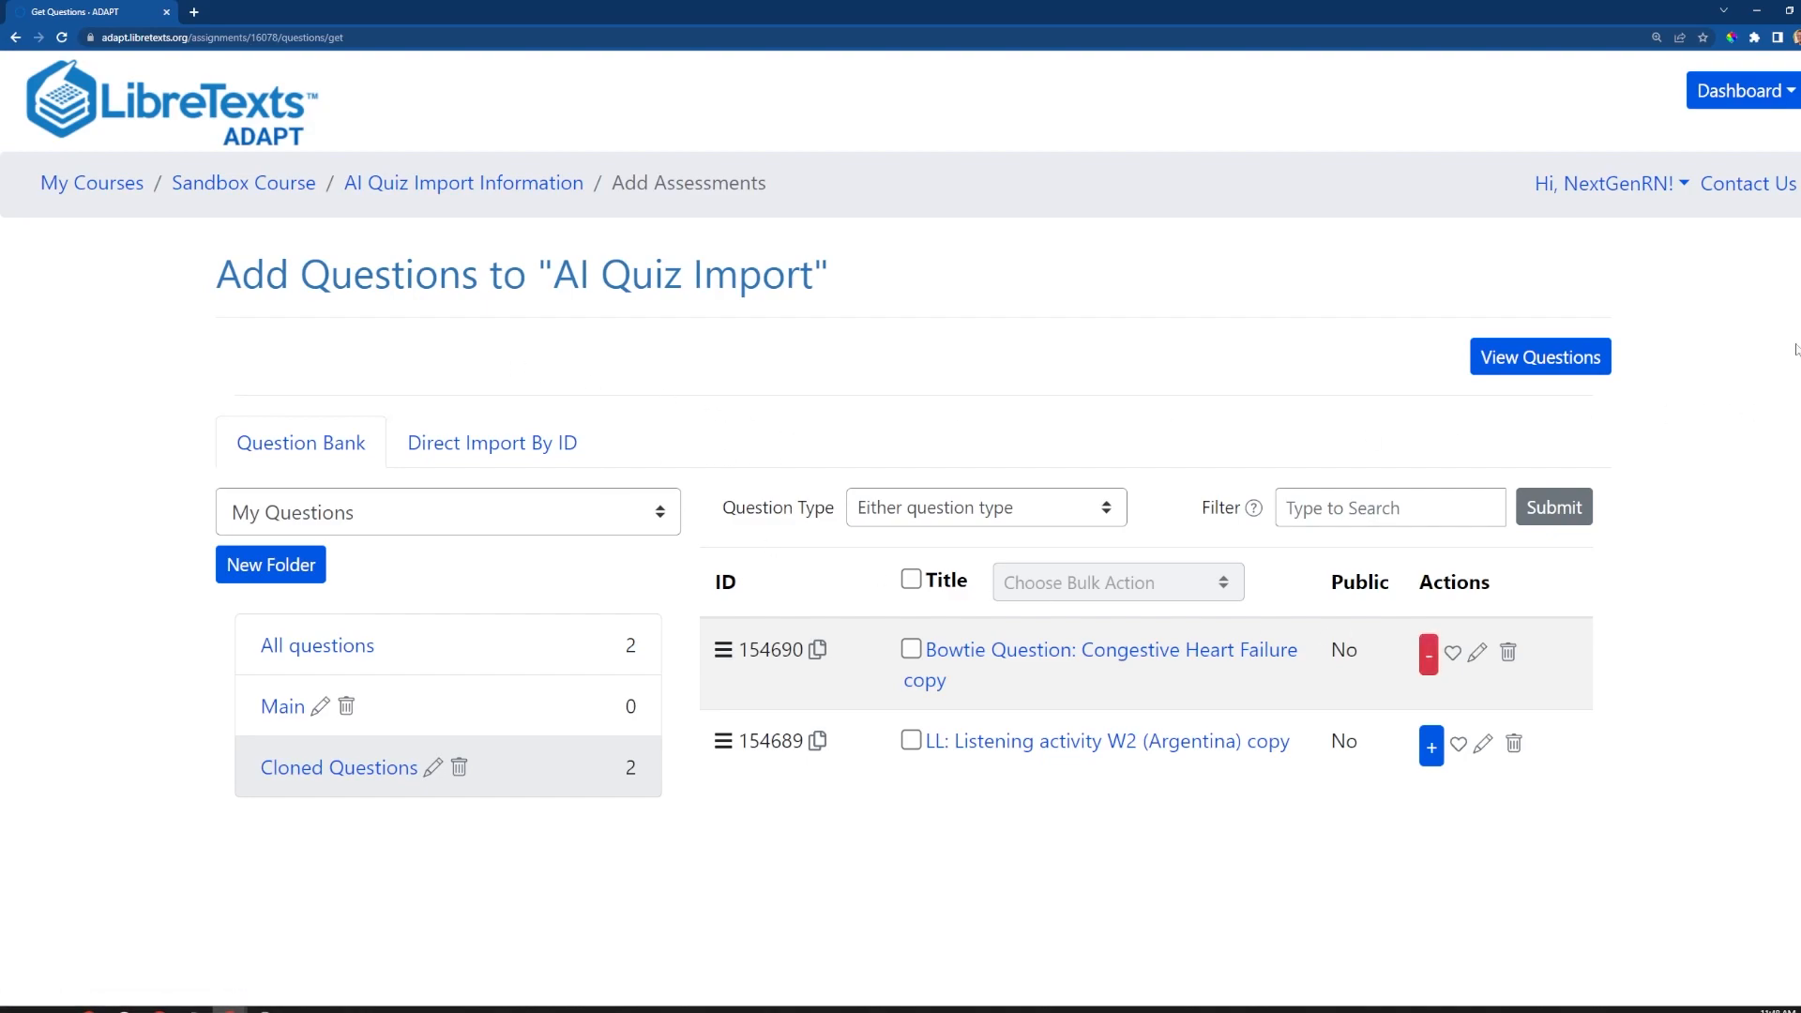
pyautogui.click(1577, 364)
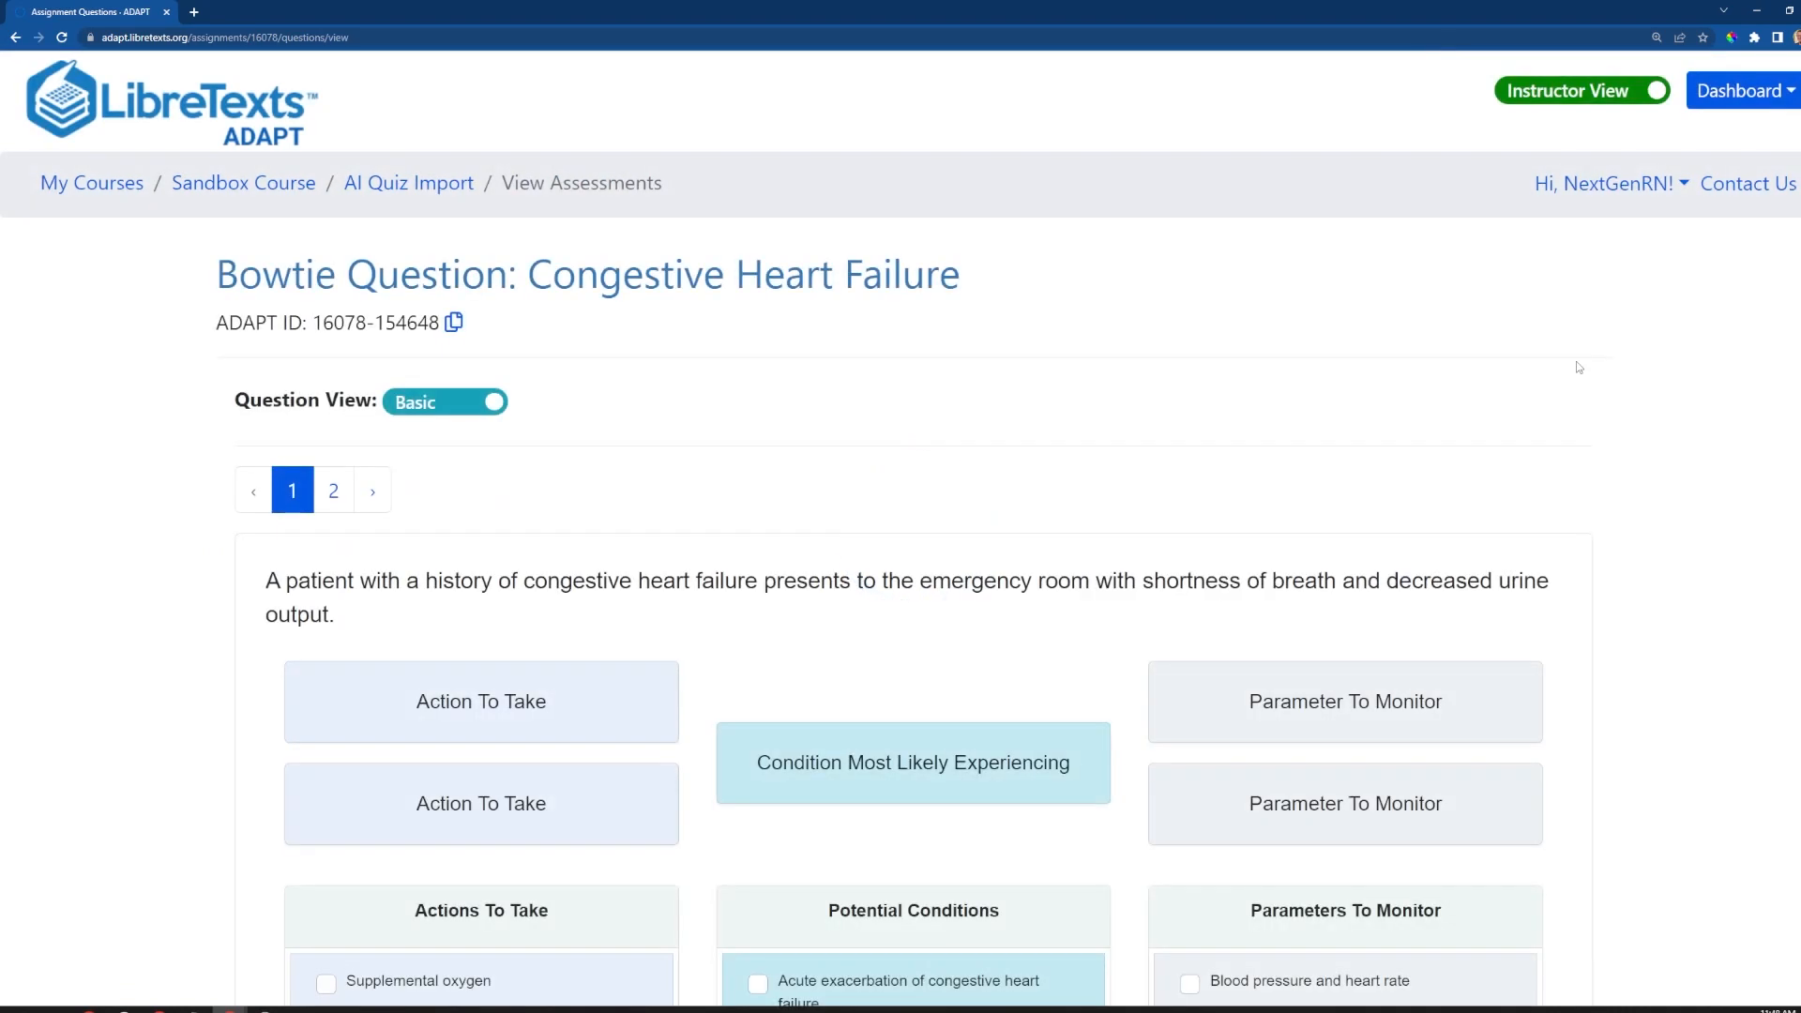
pyautogui.click(466, 186)
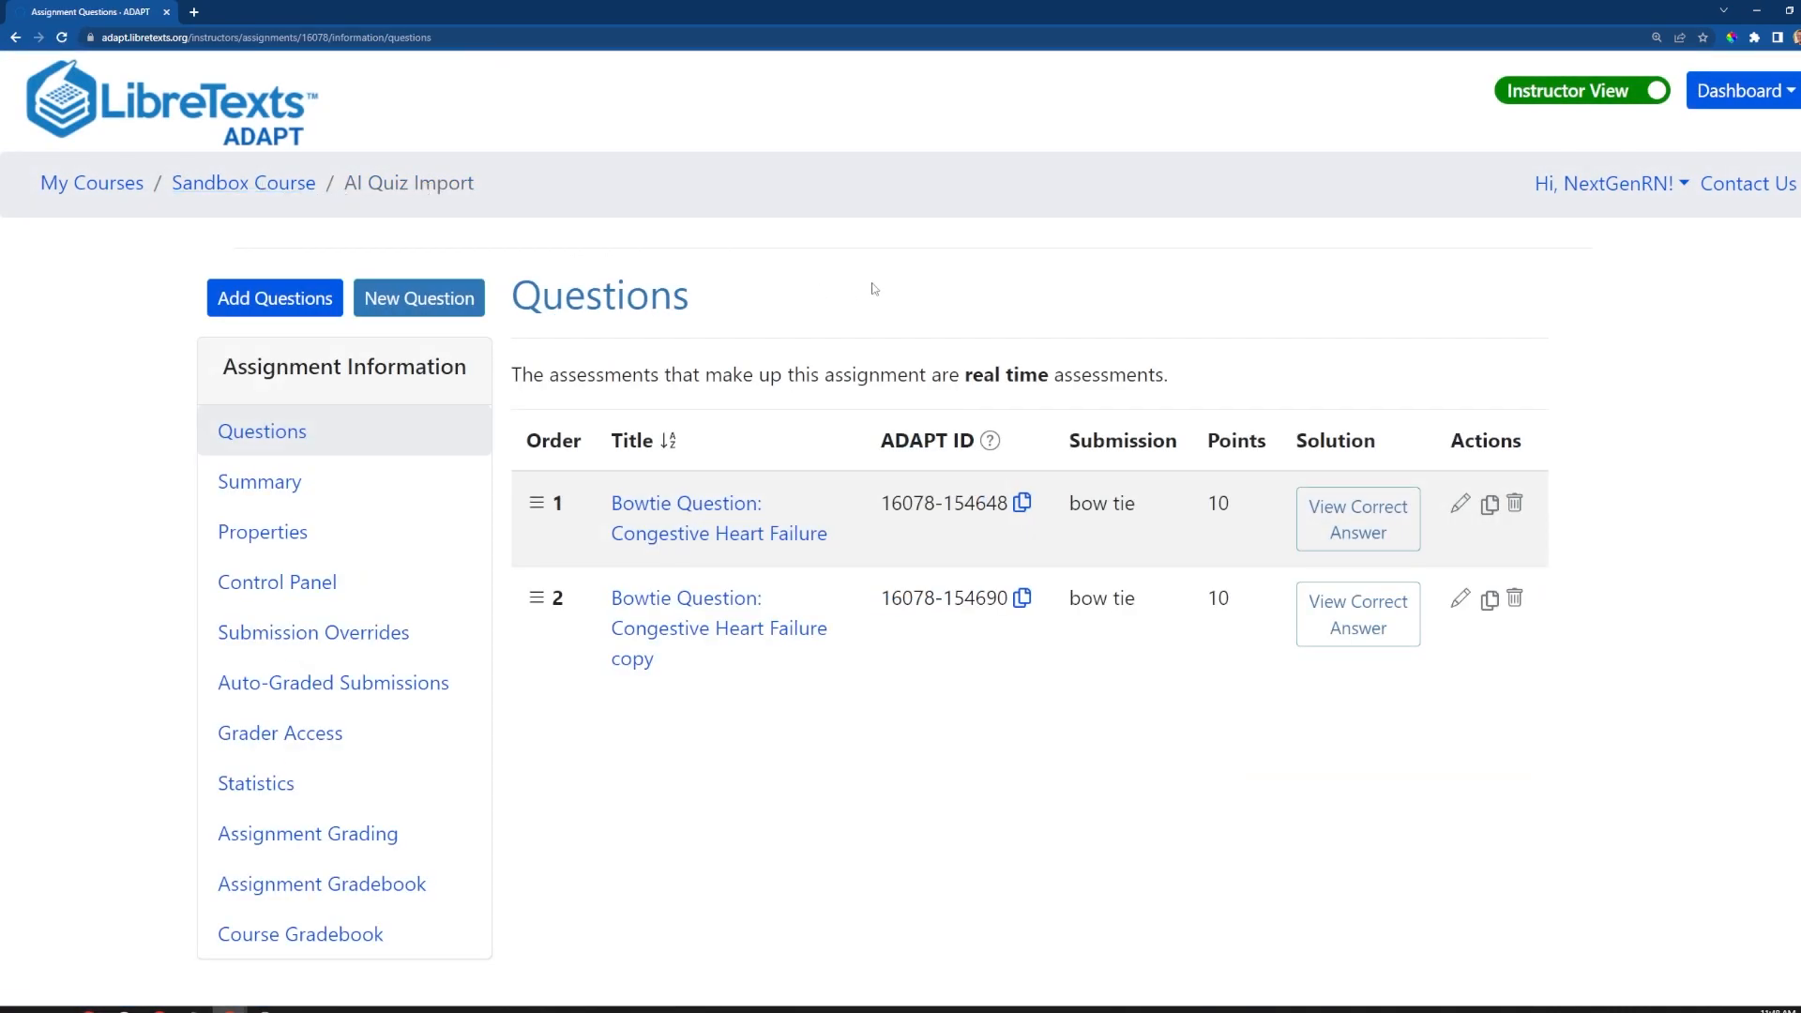
# Try to edit the original Bowtie question, open the cloned copy for editing, look through its fields and close it without changes
pyautogui.scroll(-1, 928, 338)
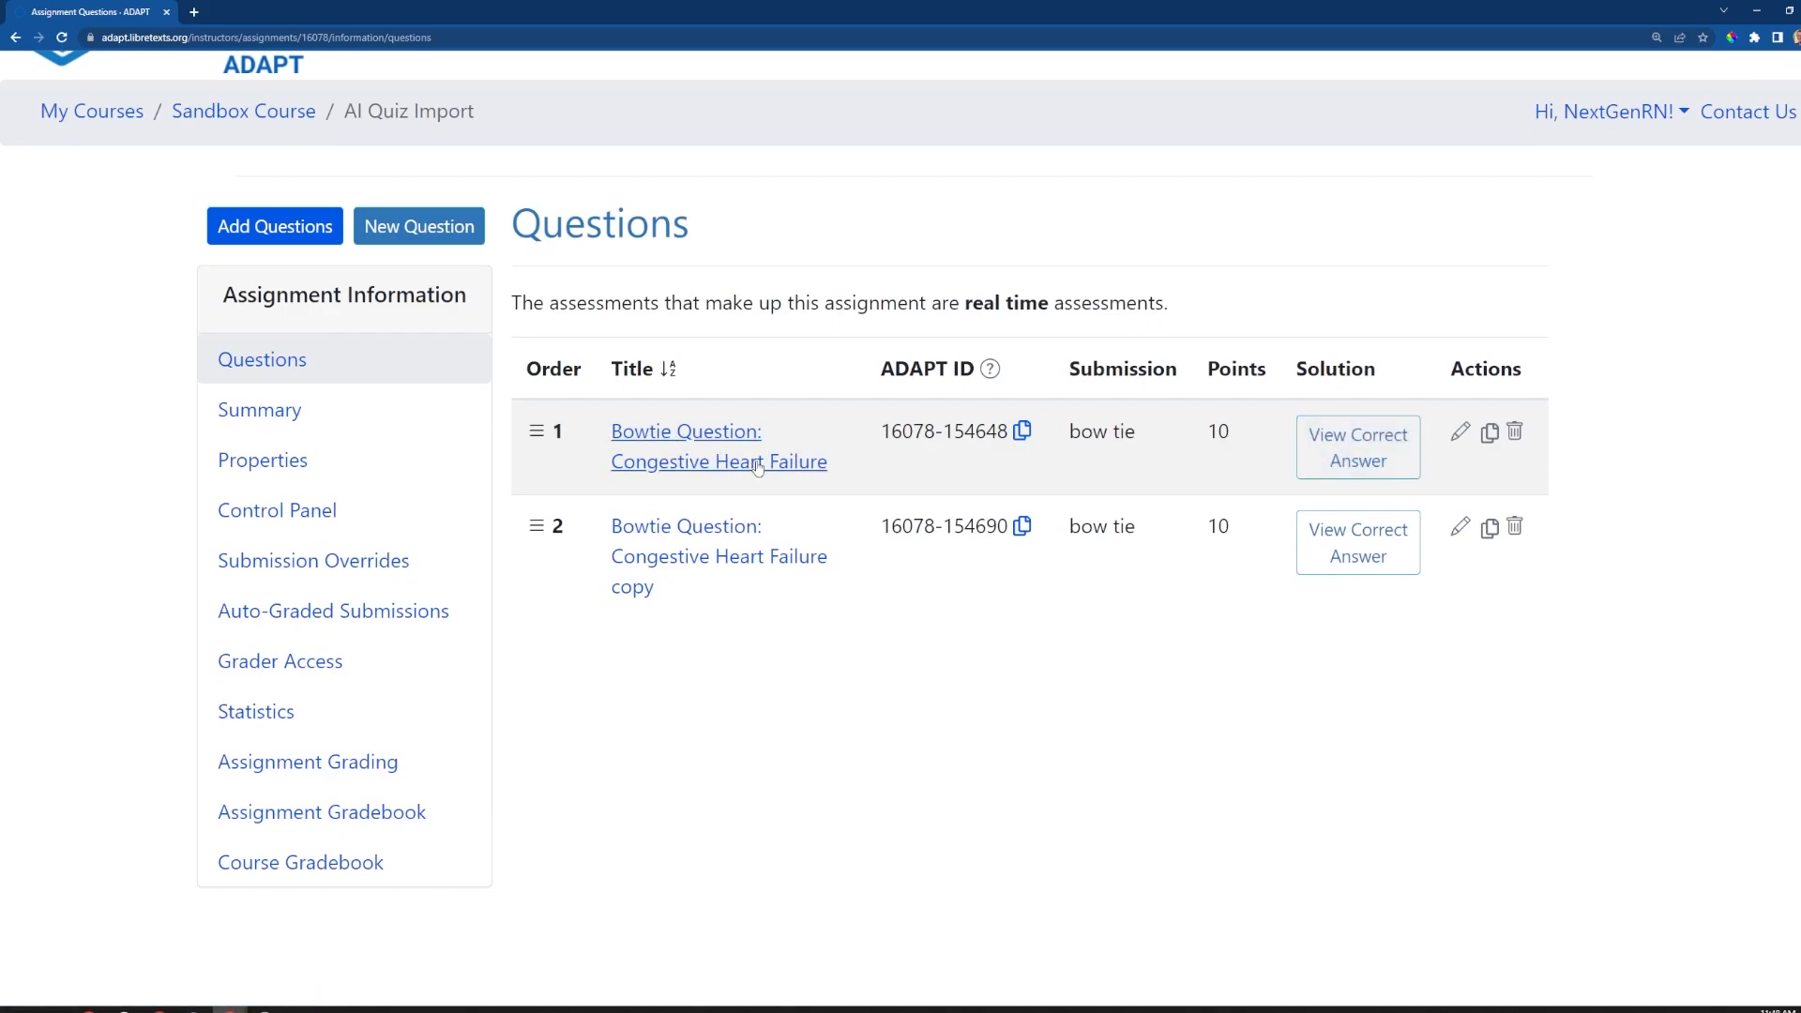
pyautogui.click(1460, 430)
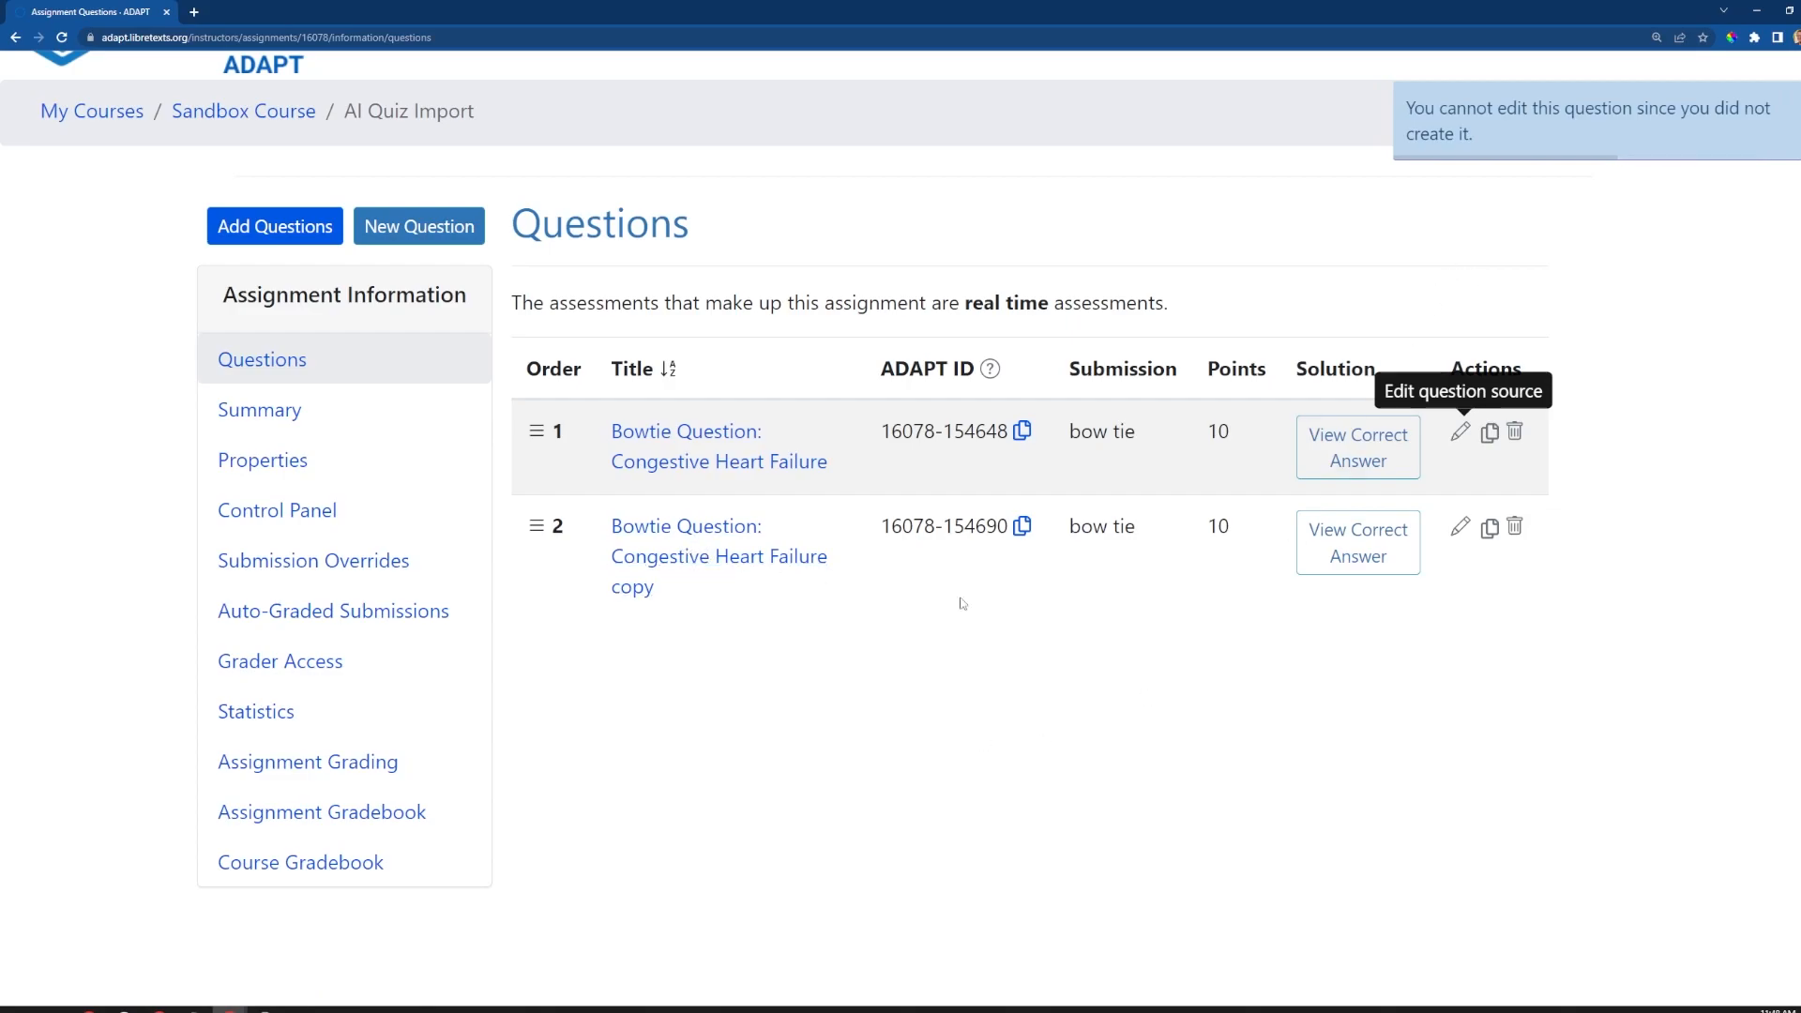
pyautogui.click(1460, 531)
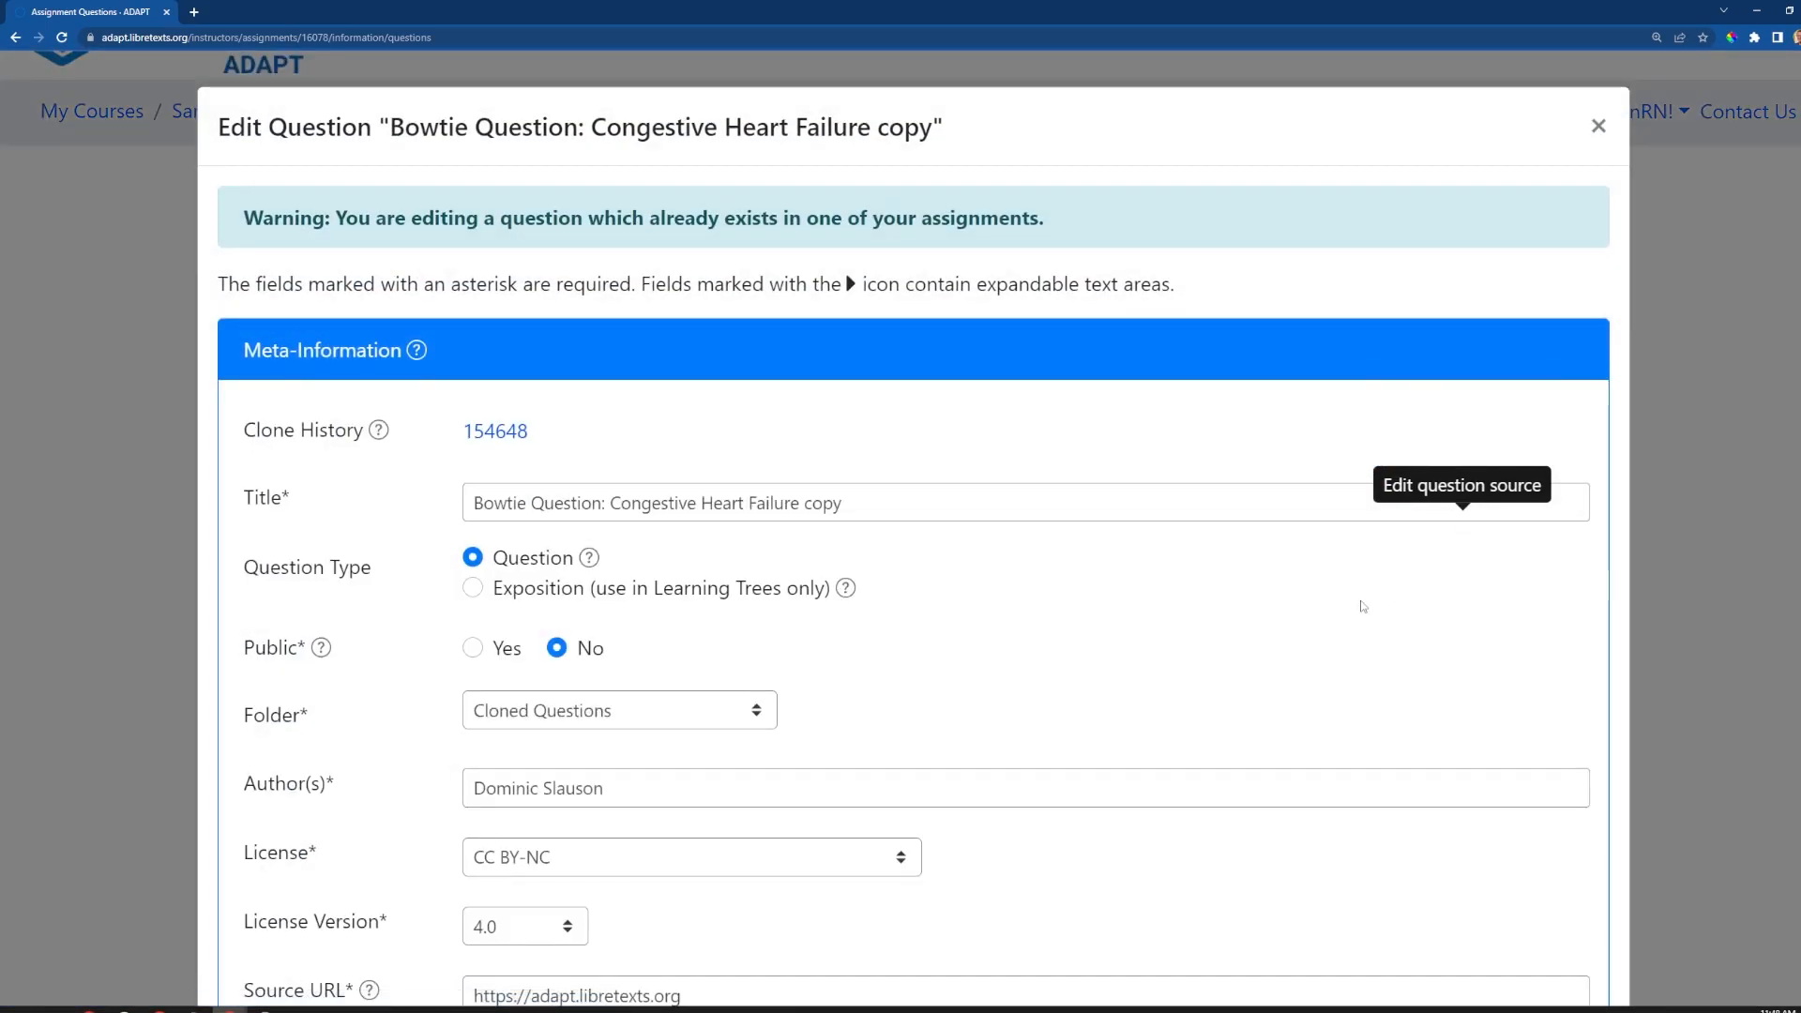
pyautogui.scroll(-5, 1199, 566)
pyautogui.scroll(-6, 1199, 567)
pyautogui.scroll(4, 1195, 563)
pyautogui.scroll(7, 1197, 563)
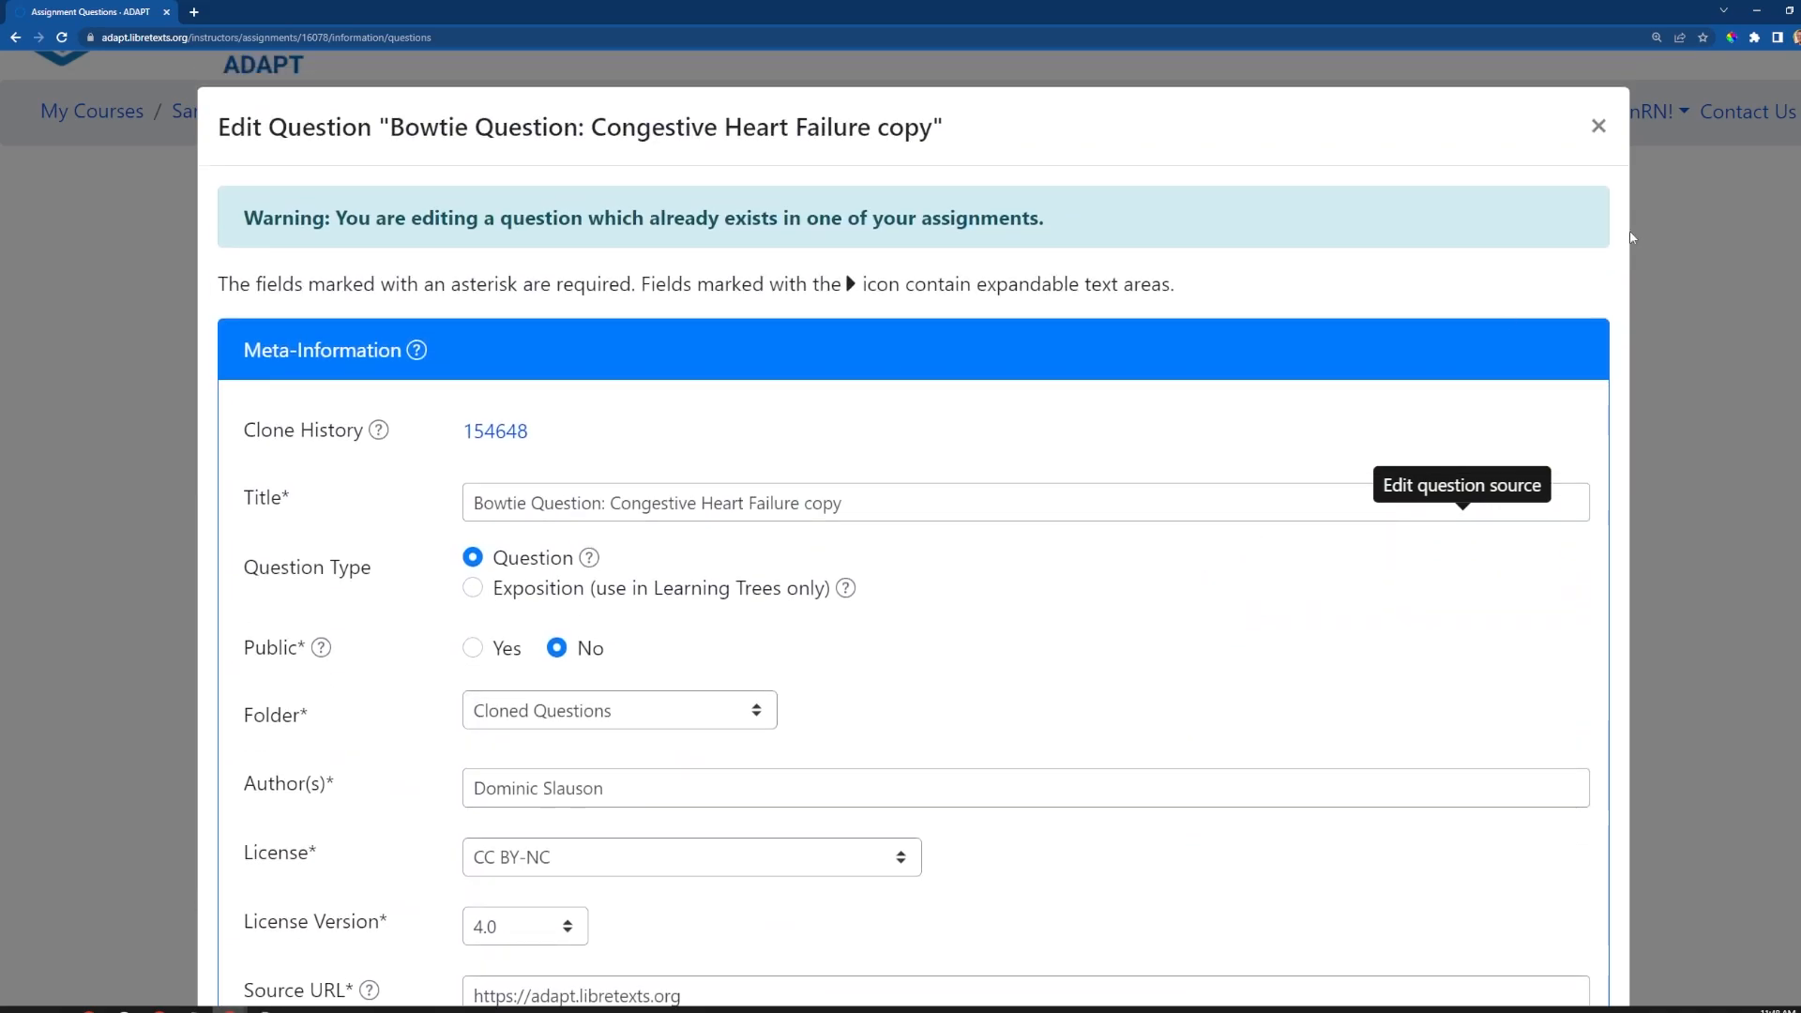
pyautogui.click(1599, 126)
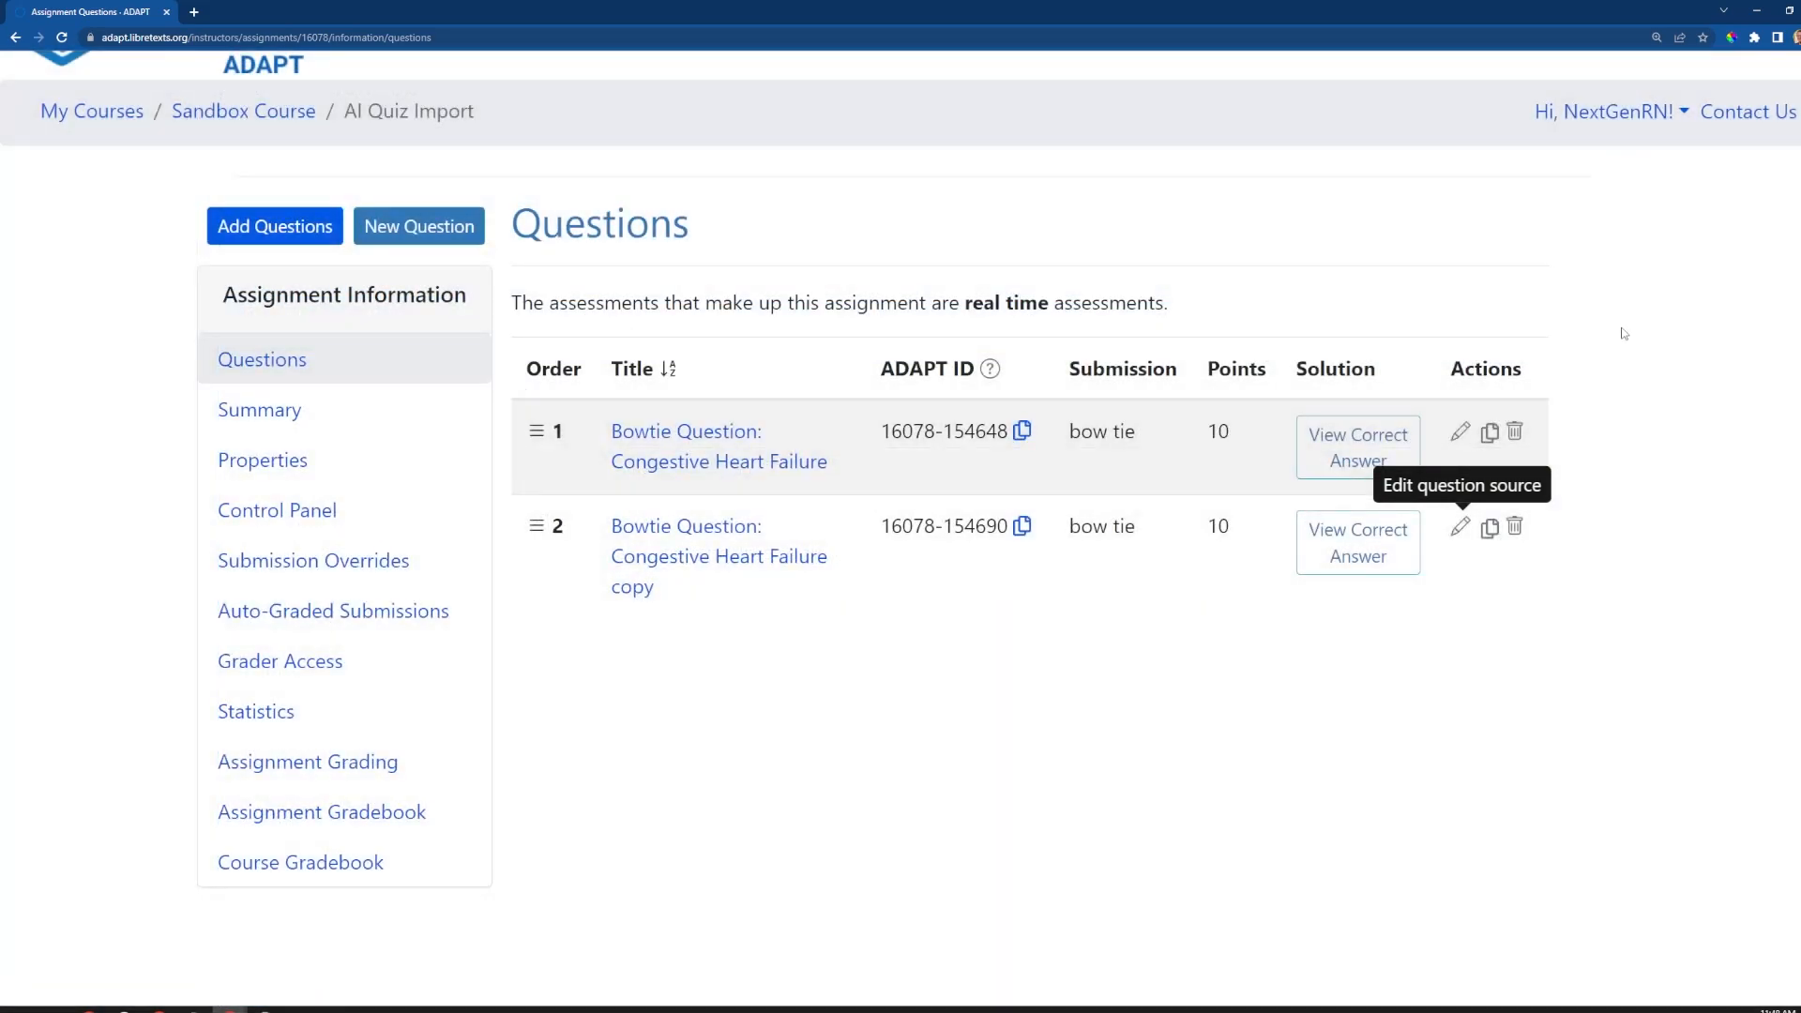
pyautogui.scroll(1, 1591, 447)
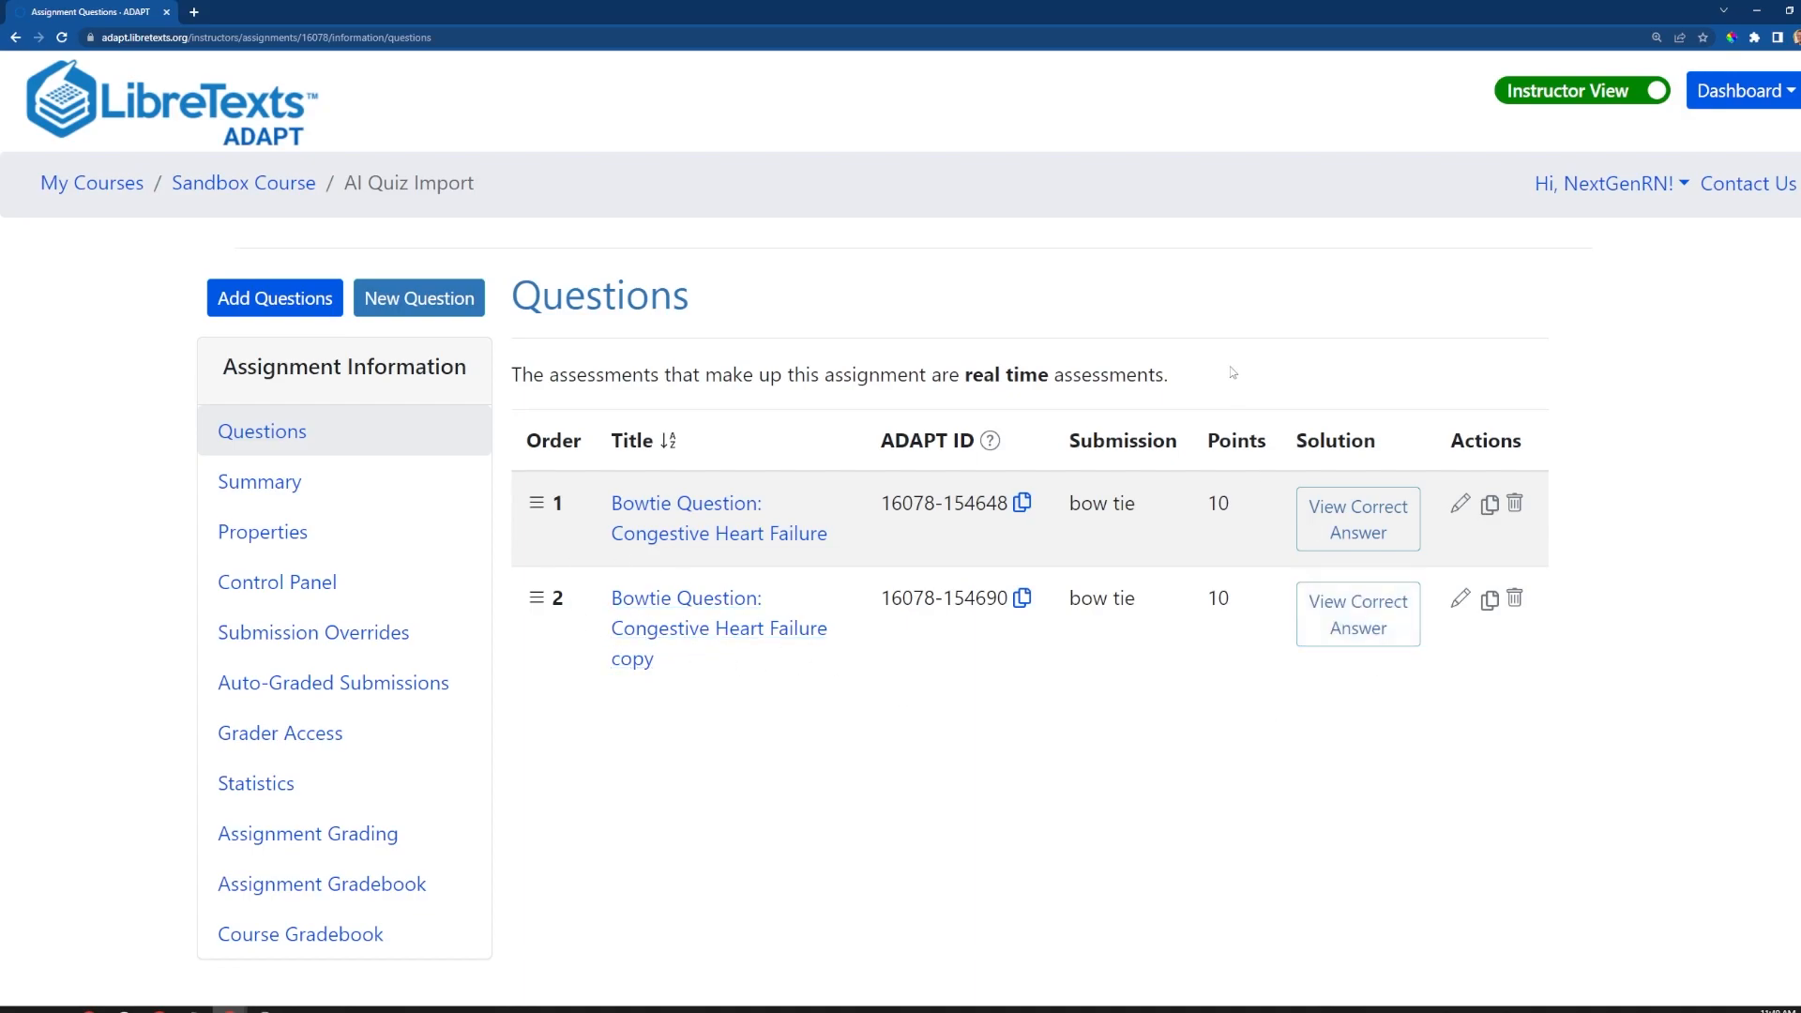
# Search all ADAPT questions by the author's first name
pyautogui.click(1790, 97)
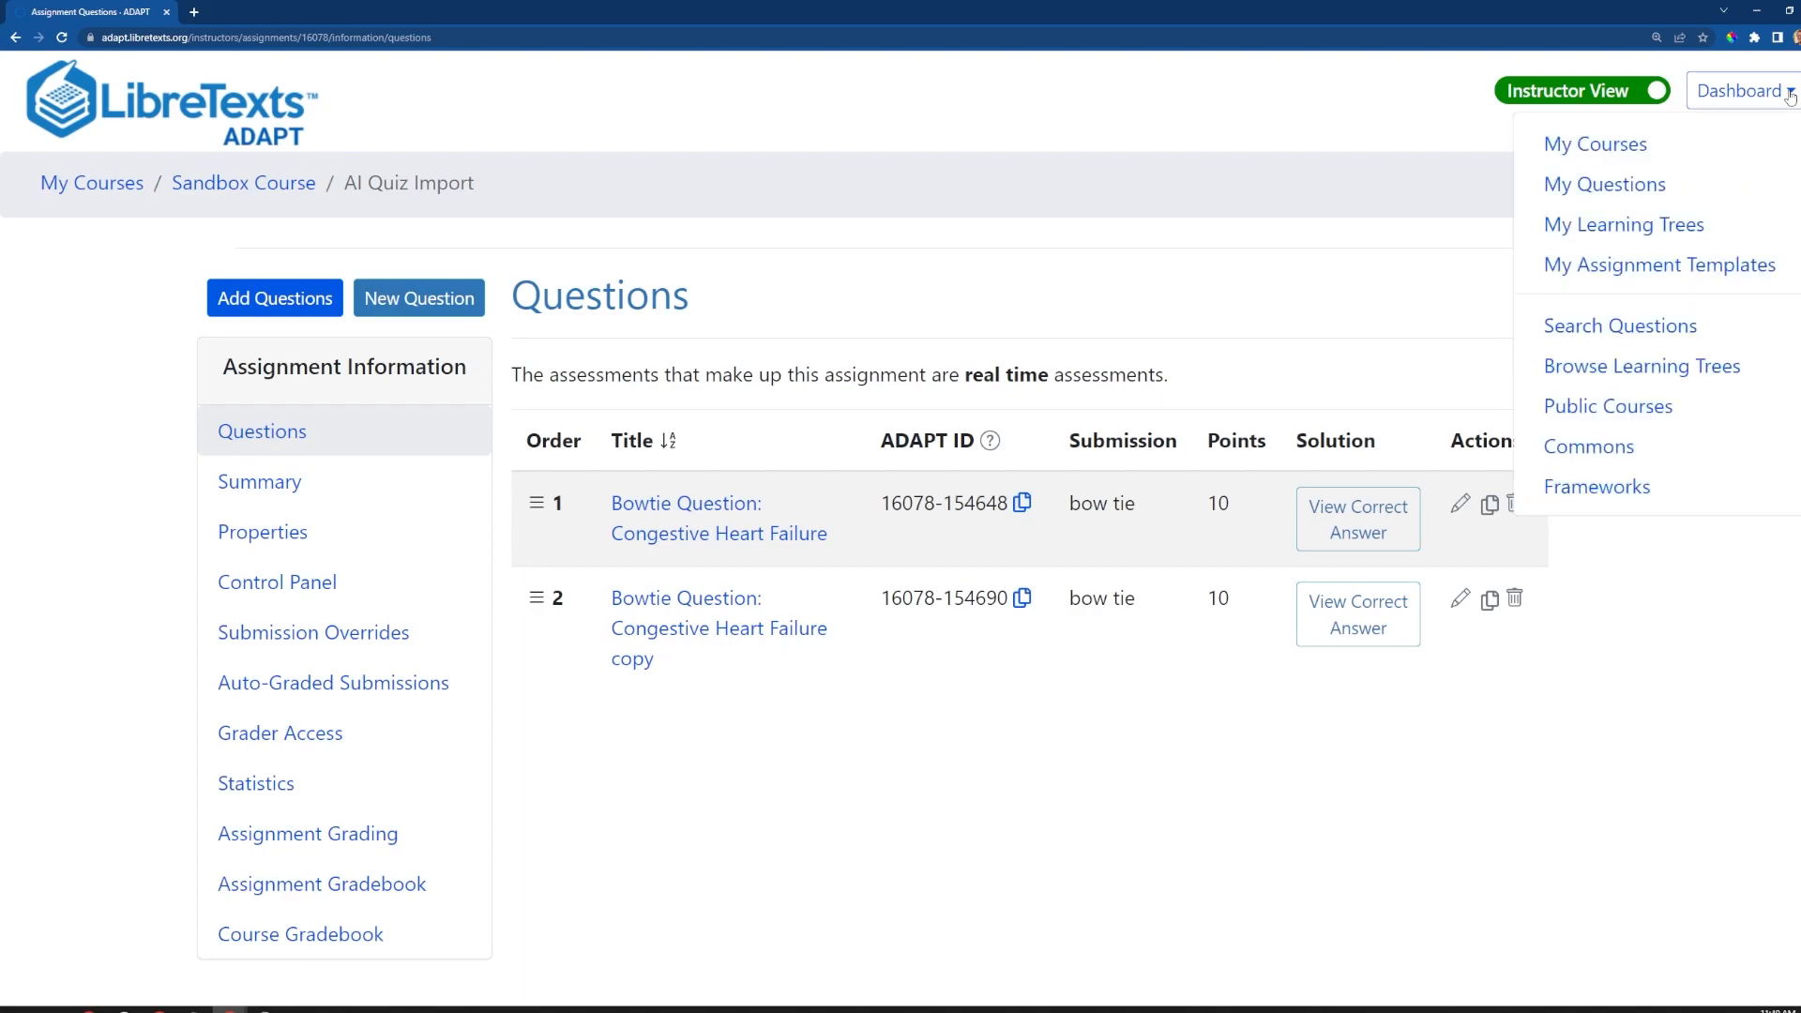
pyautogui.click(1634, 327)
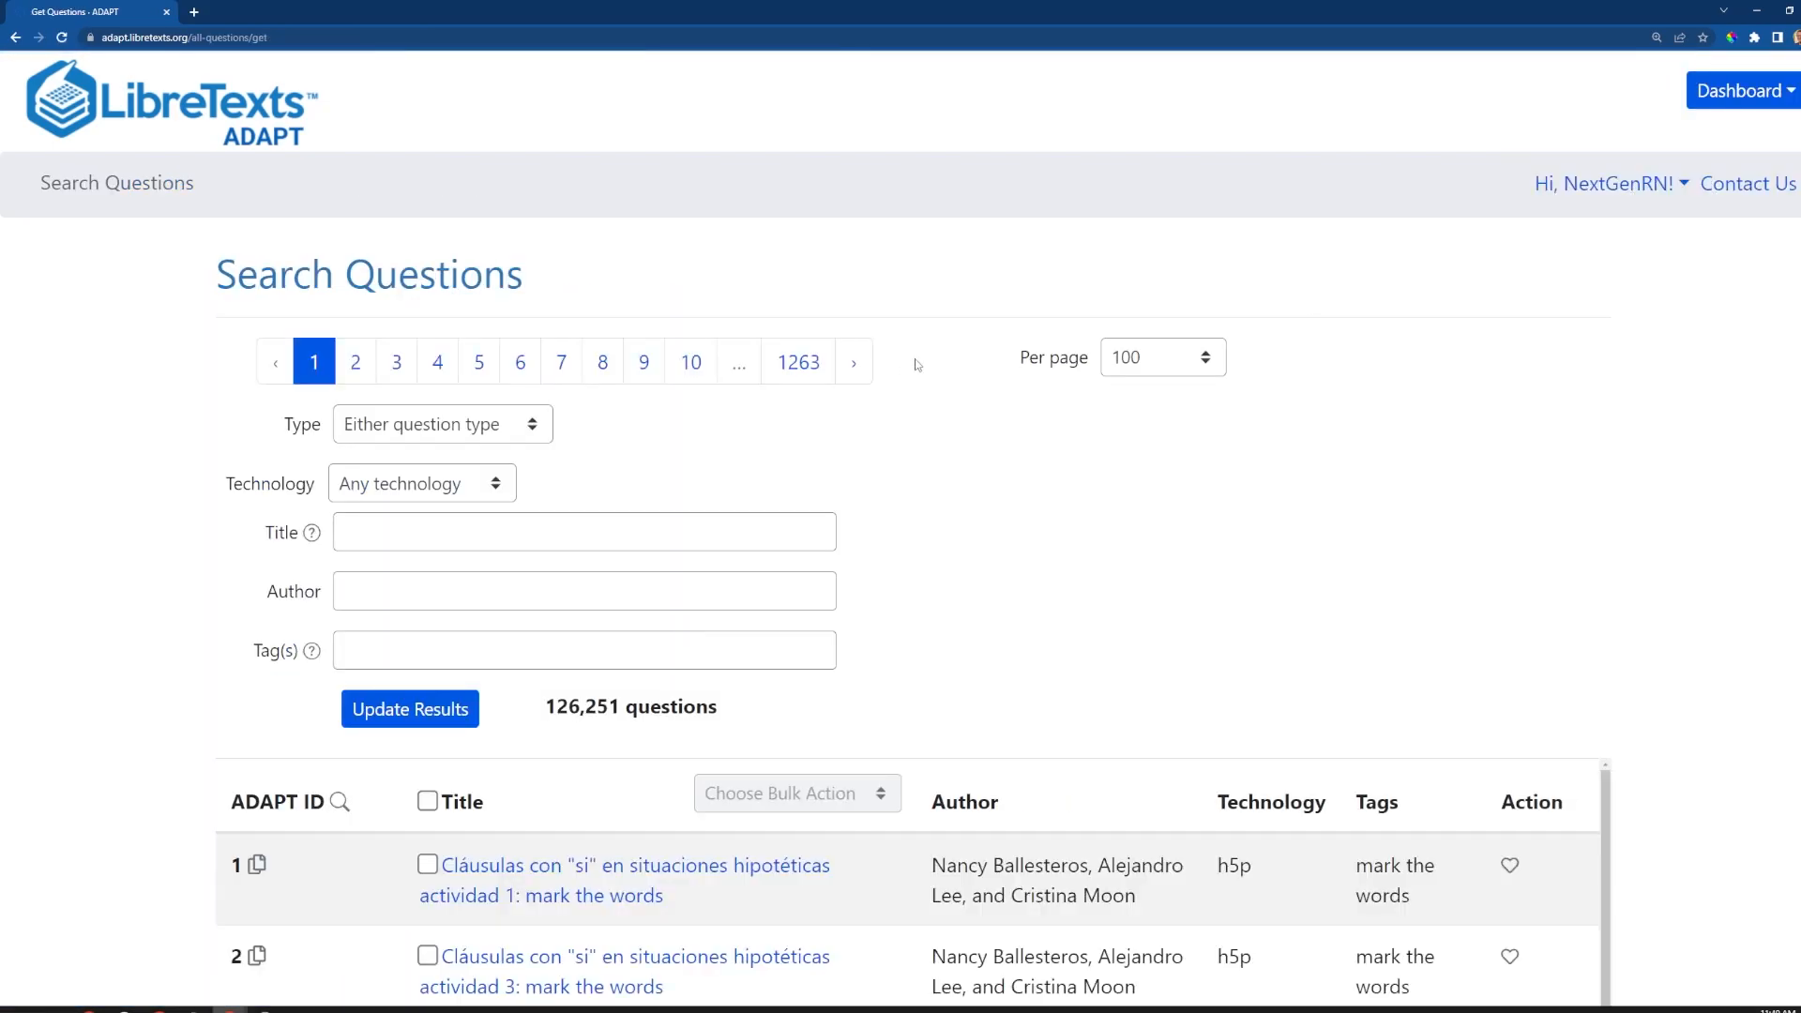
pyautogui.scroll(-1, 234, 563)
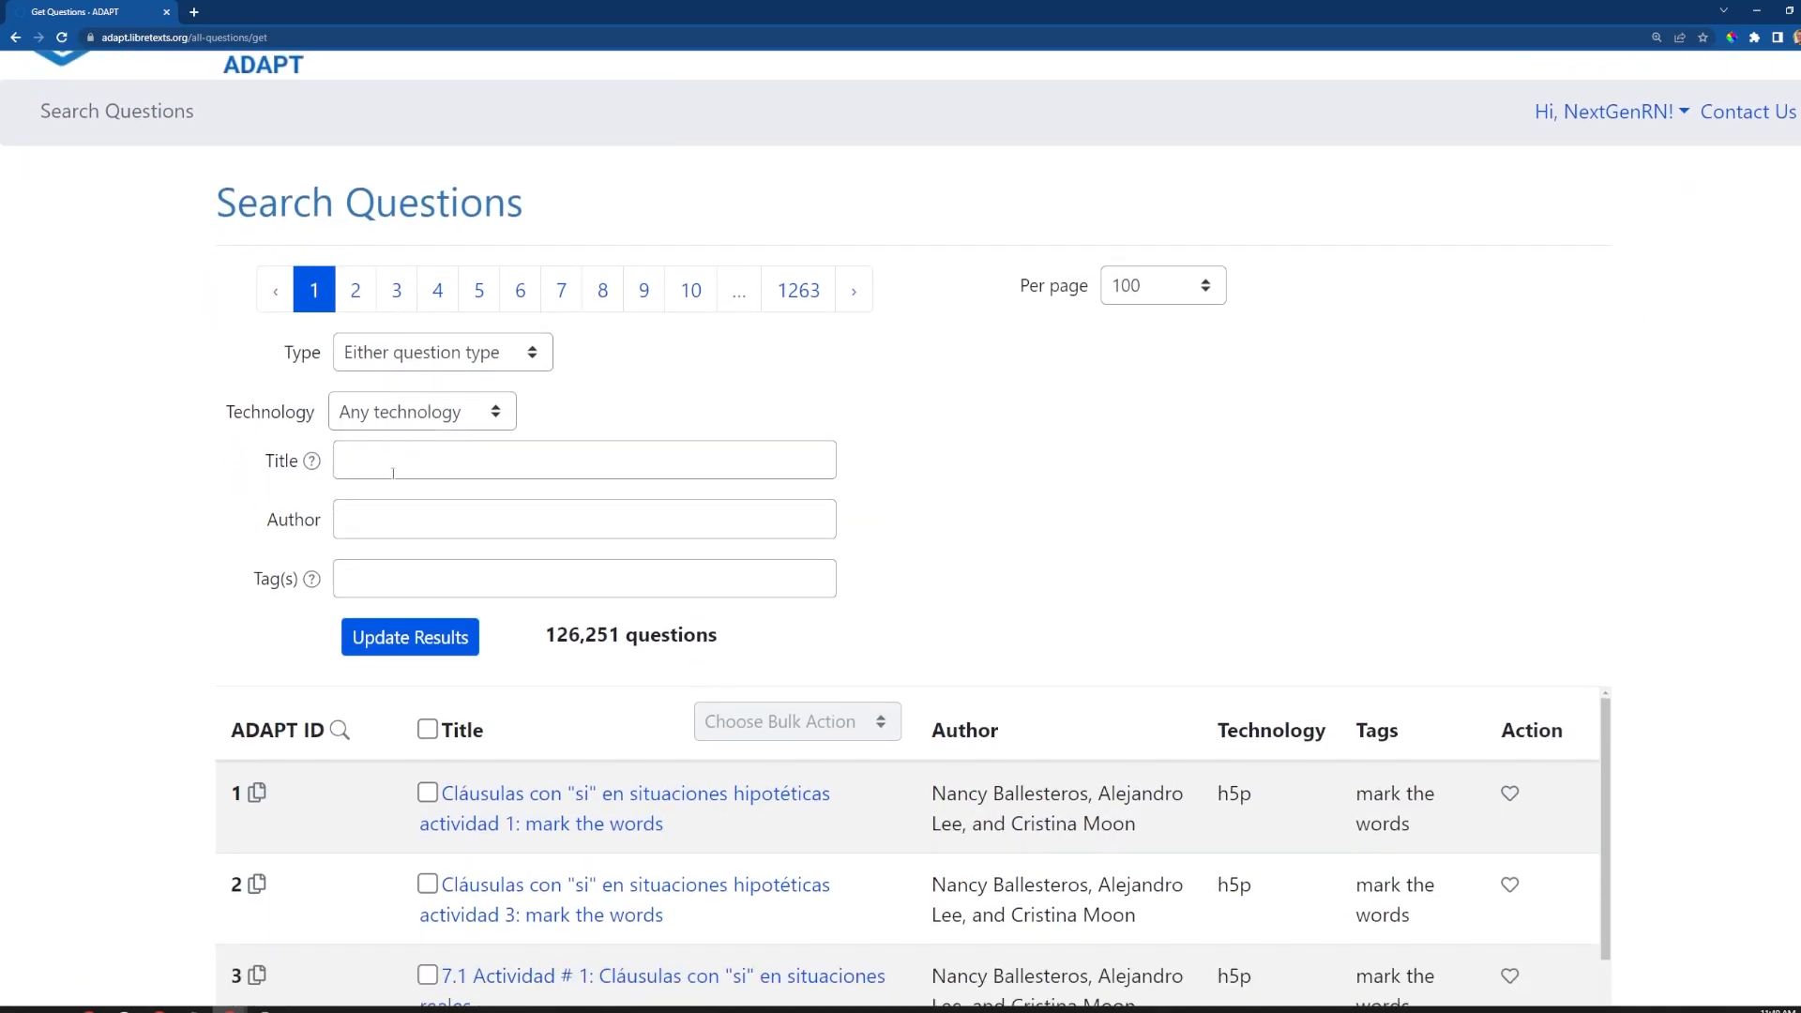
pyautogui.click(414, 526)
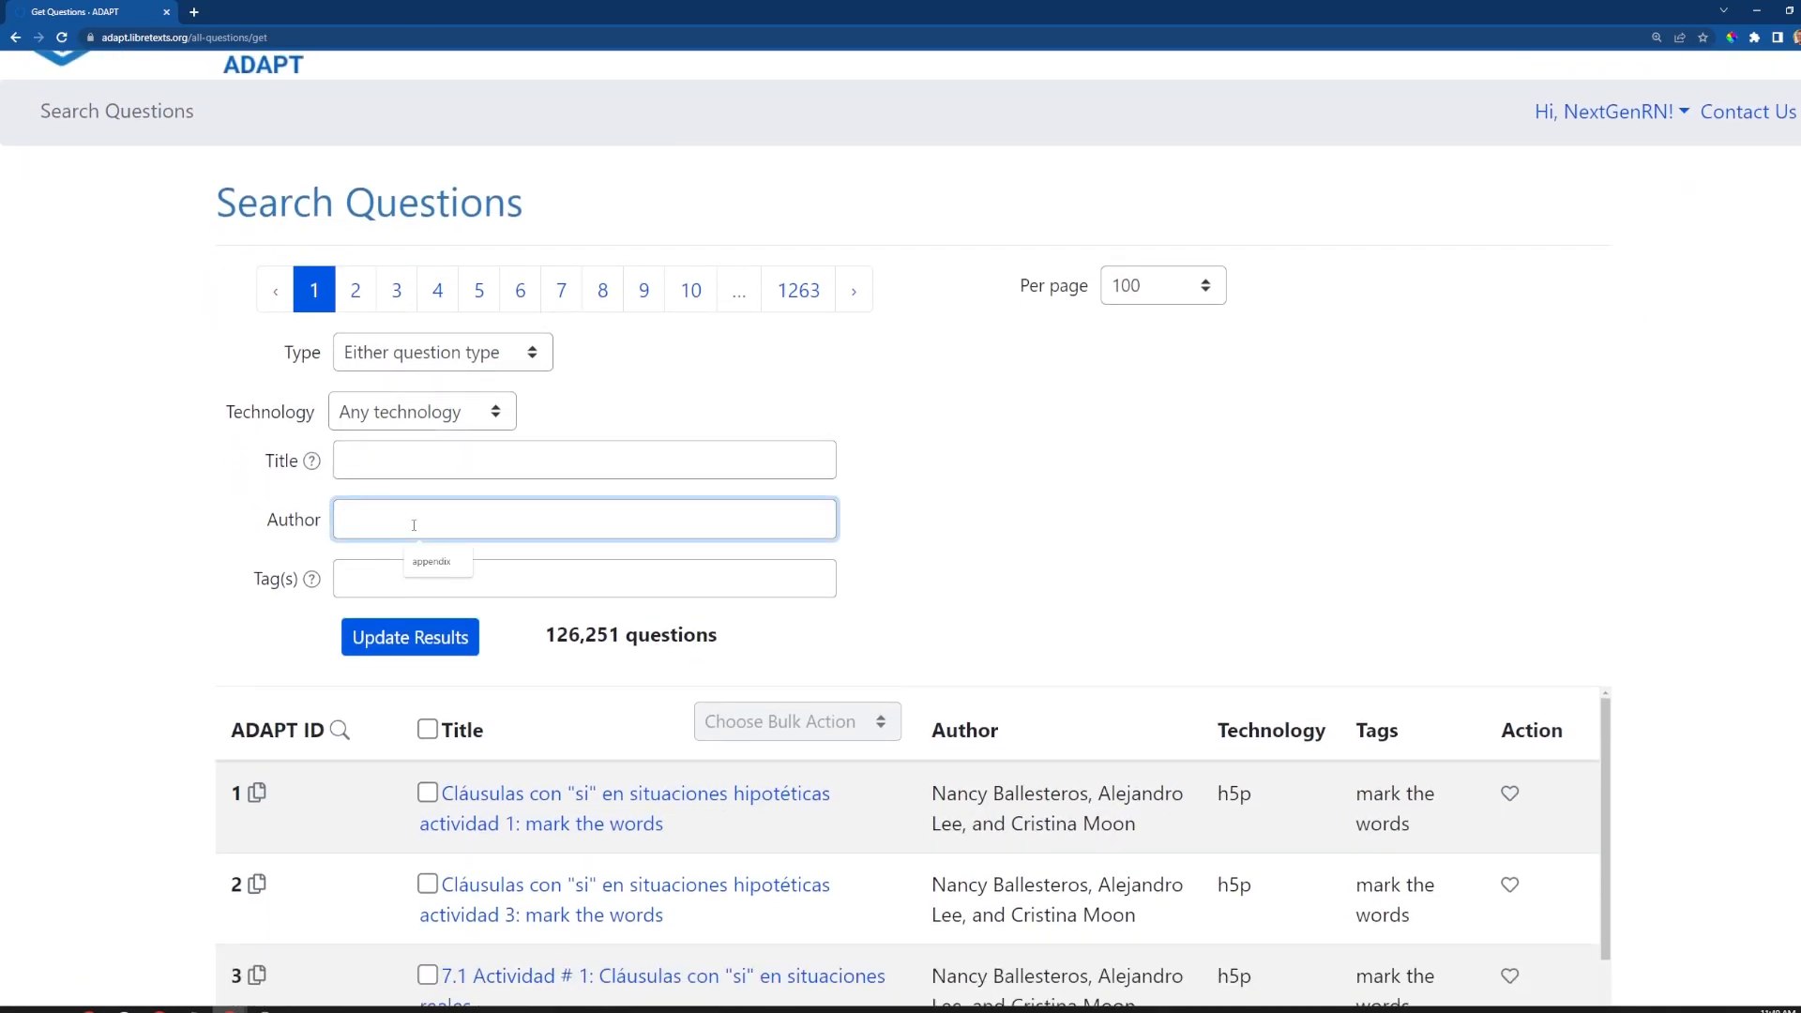
pyautogui.write('Dominic')
pyautogui.click(444, 638)
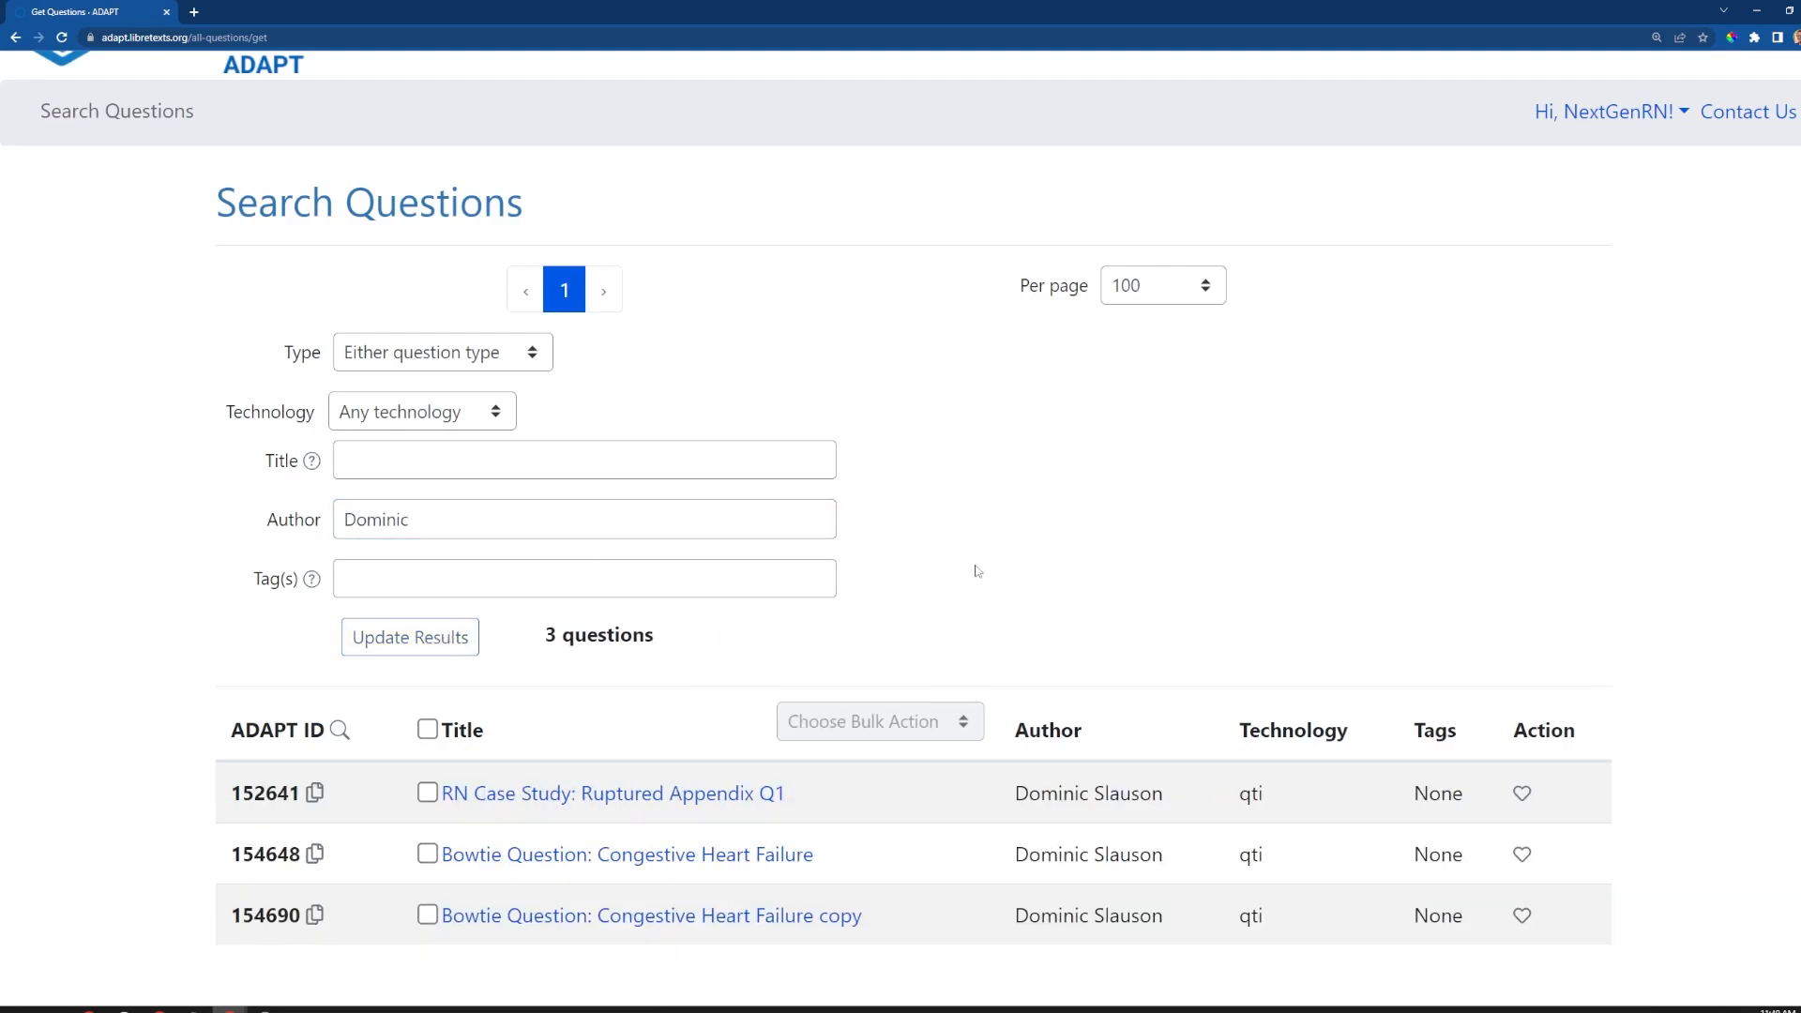
pyautogui.scroll(-1, 976, 572)
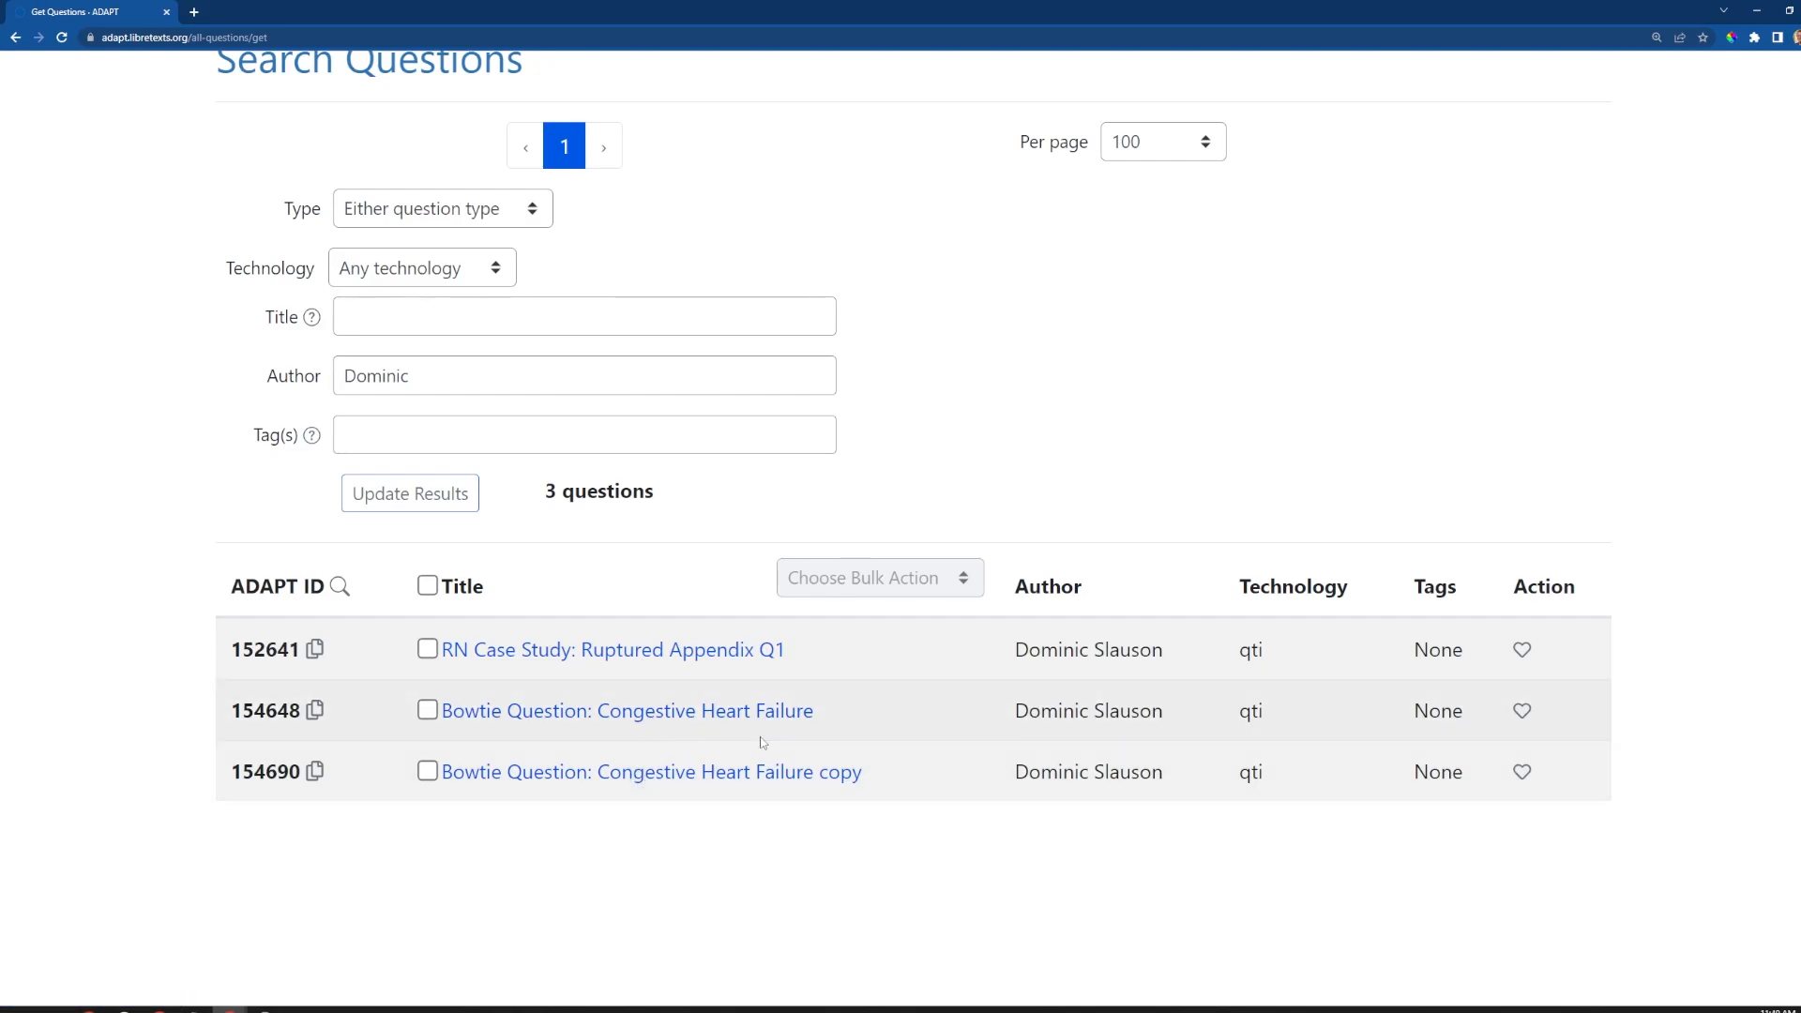
# Preview RN Case Study: Ruptured Appendix Q1 and its clone options, close them without cloning, and return to the AI Quiz Import questions
pyautogui.click(609, 651)
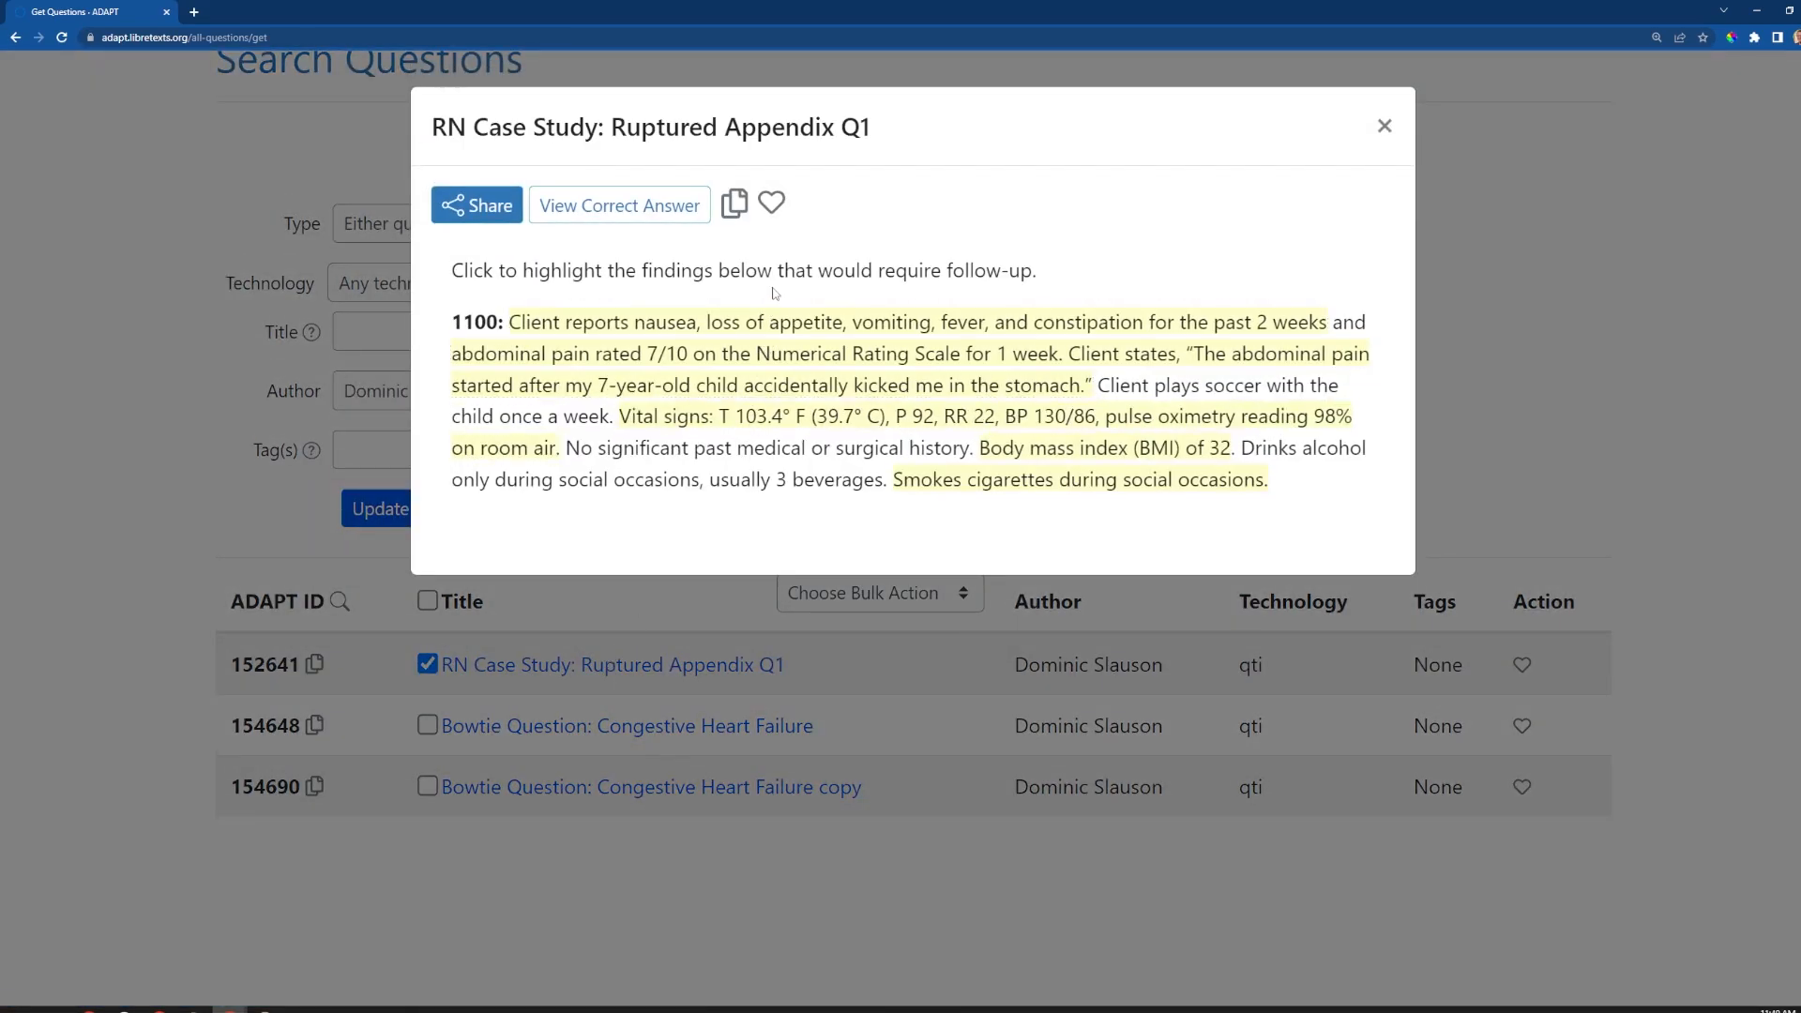
pyautogui.click(737, 202)
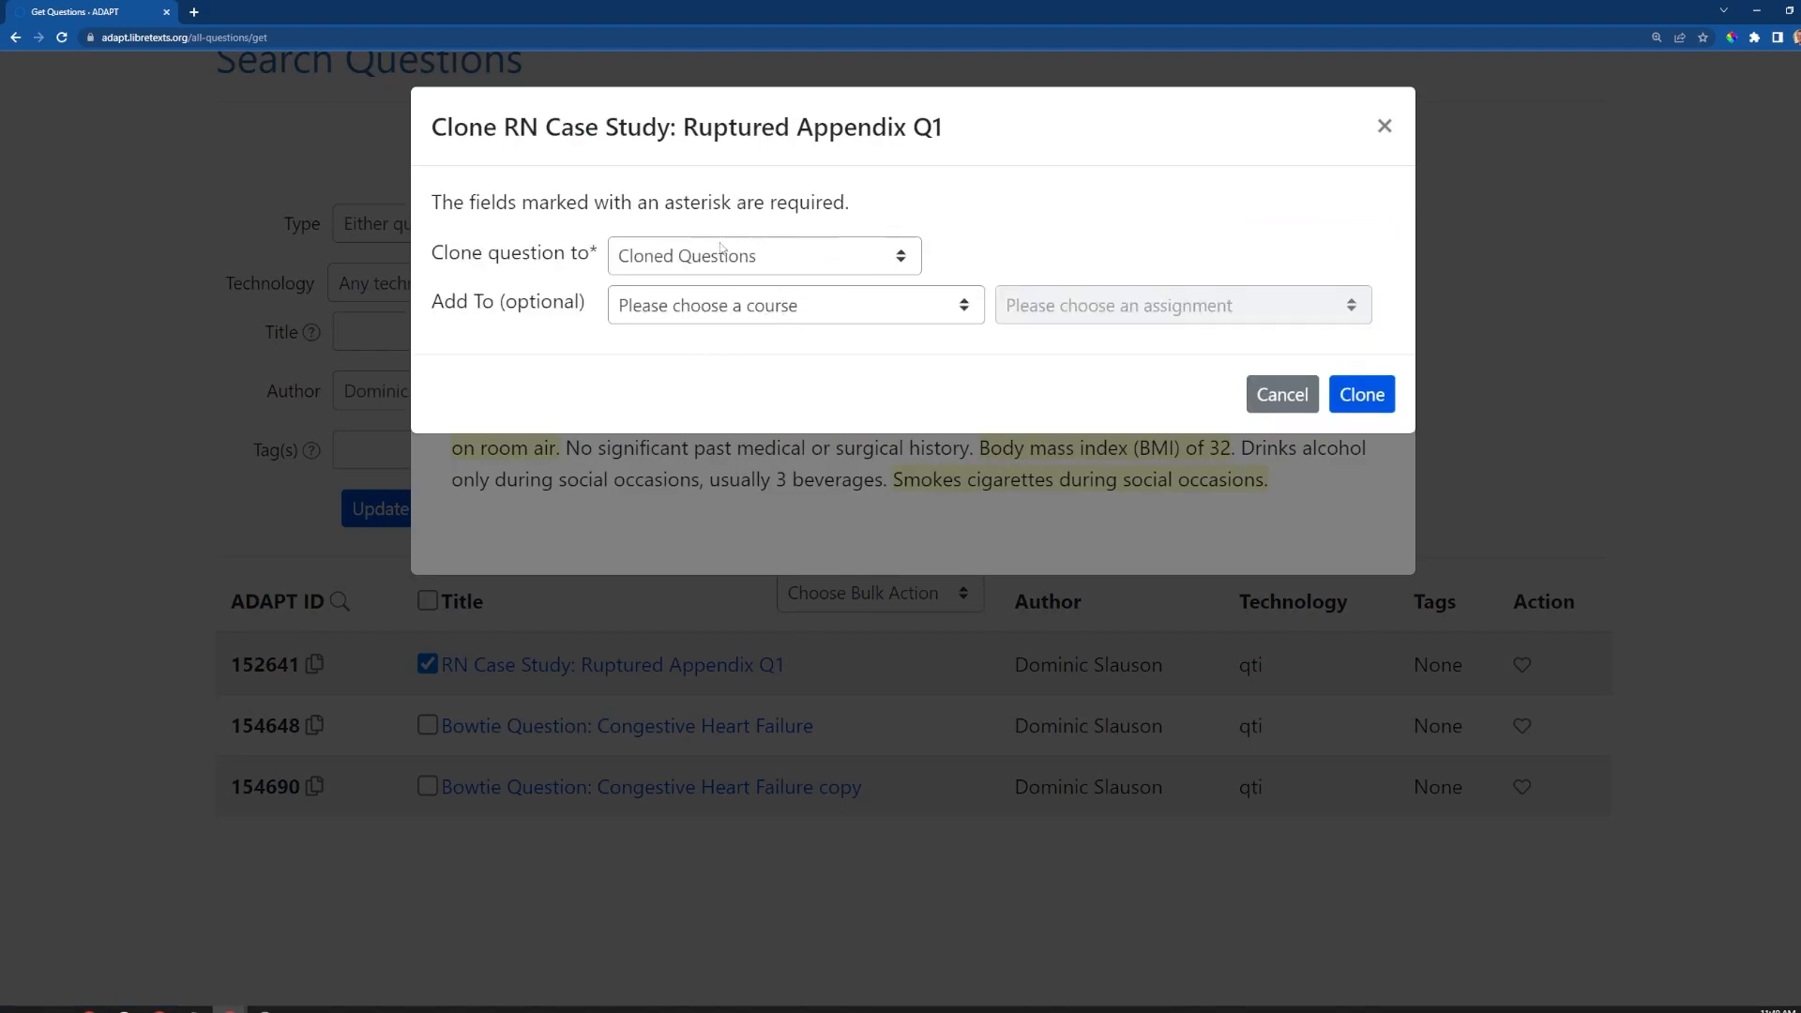
pyautogui.click(1384, 125)
pyautogui.click(1385, 125)
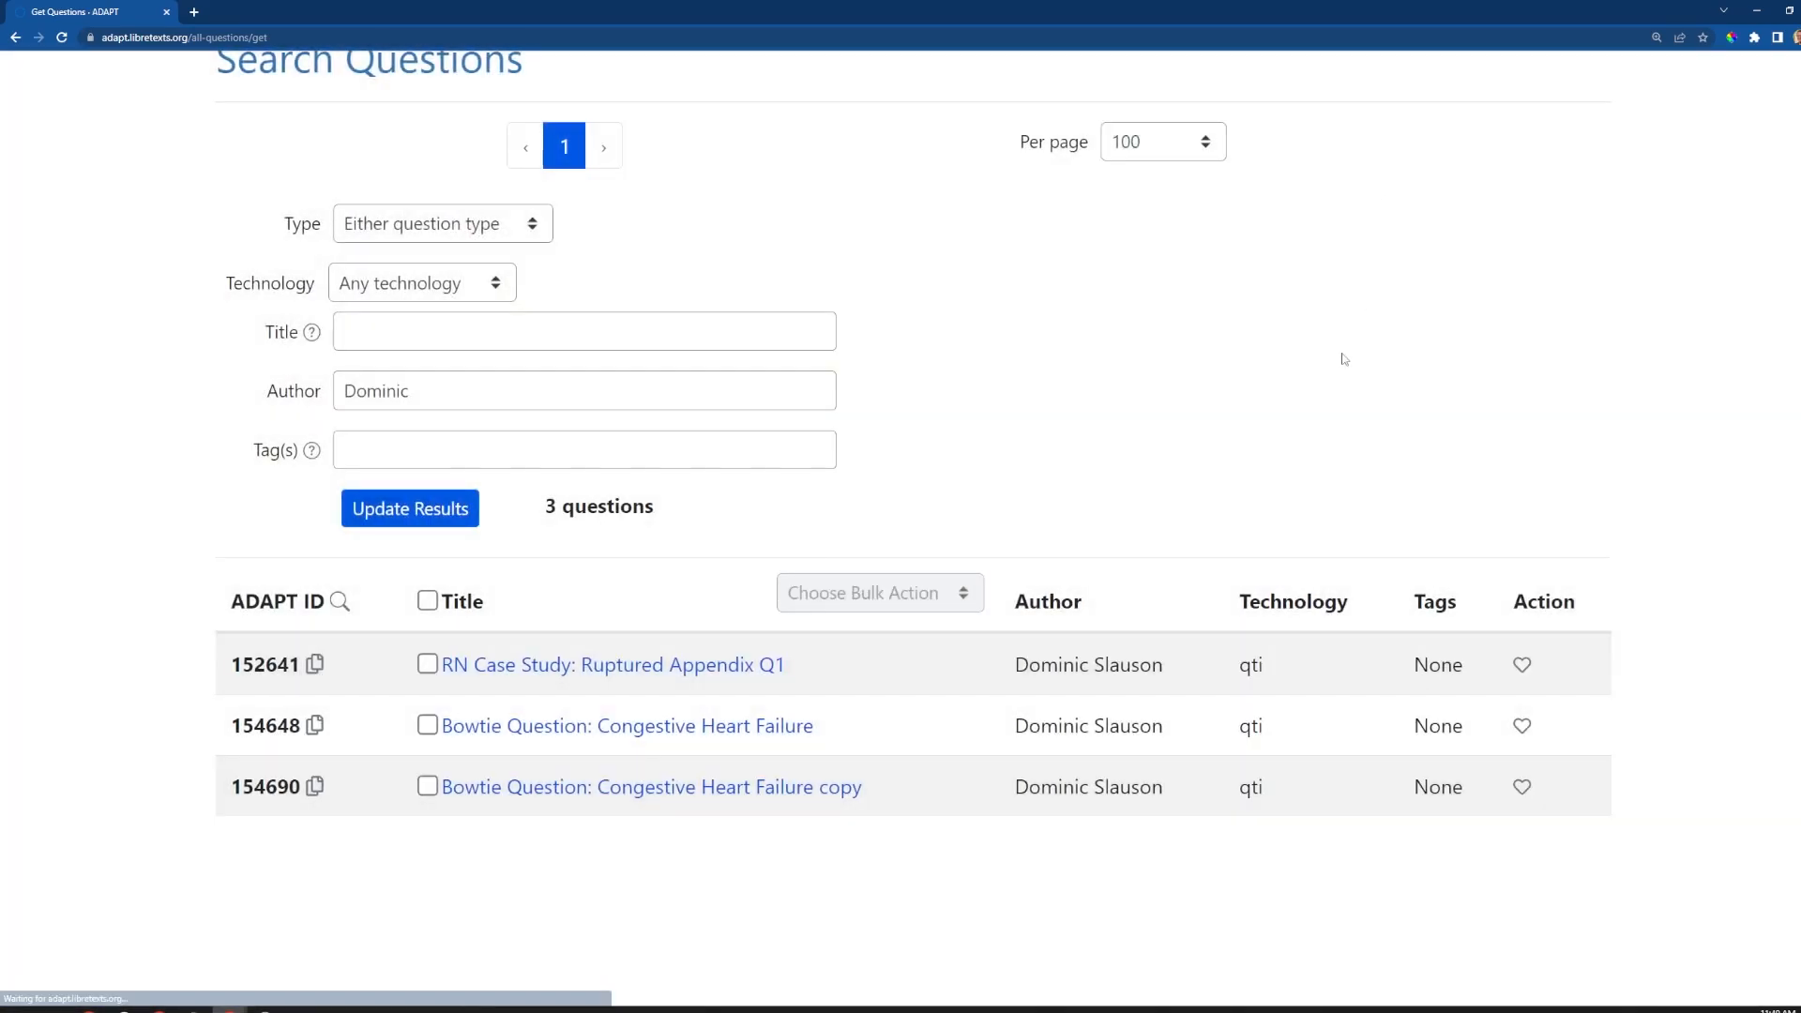
pyautogui.scroll(3, 1347, 352)
pyautogui.click(15, 39)
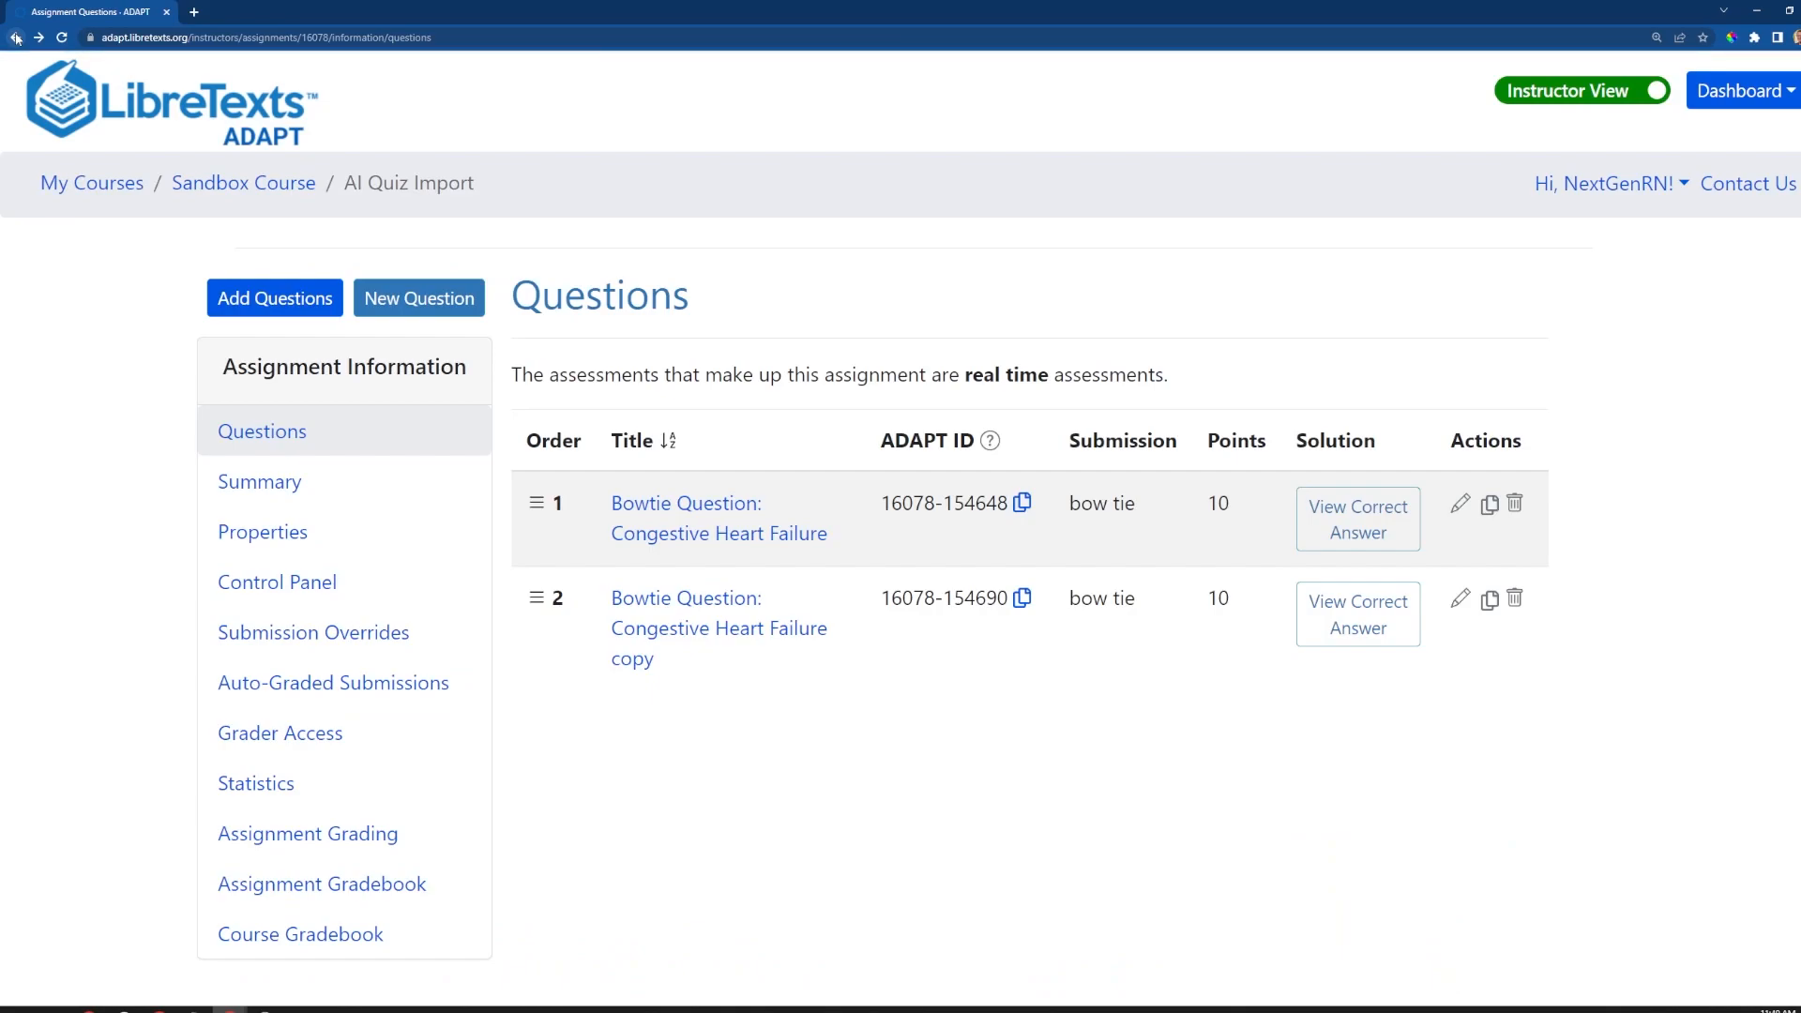